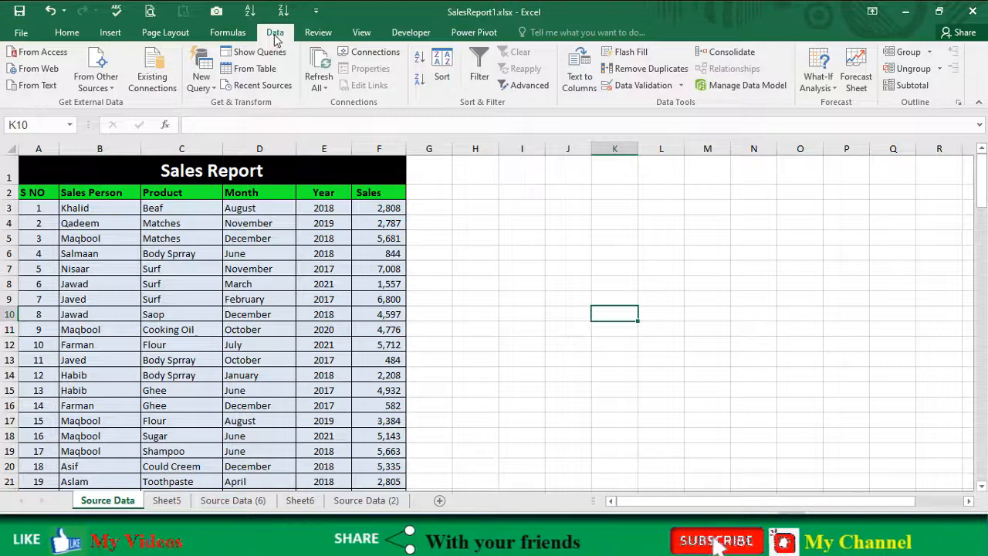
- Look through the records and columns of the Sales Report table on the Source Data sheet
left_click(253, 295)
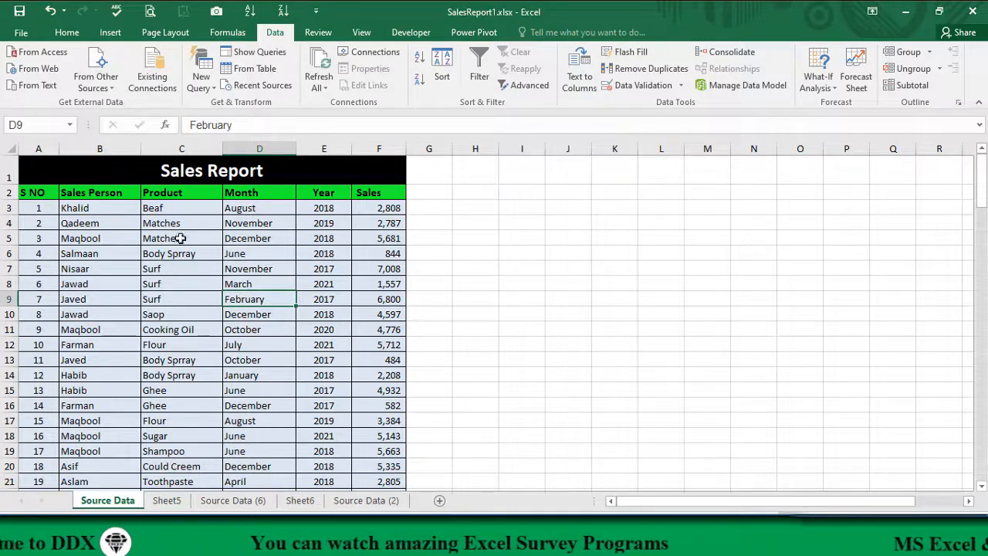
scroll(166, 357, "down", 3)
scroll(166, 359, "up", 3)
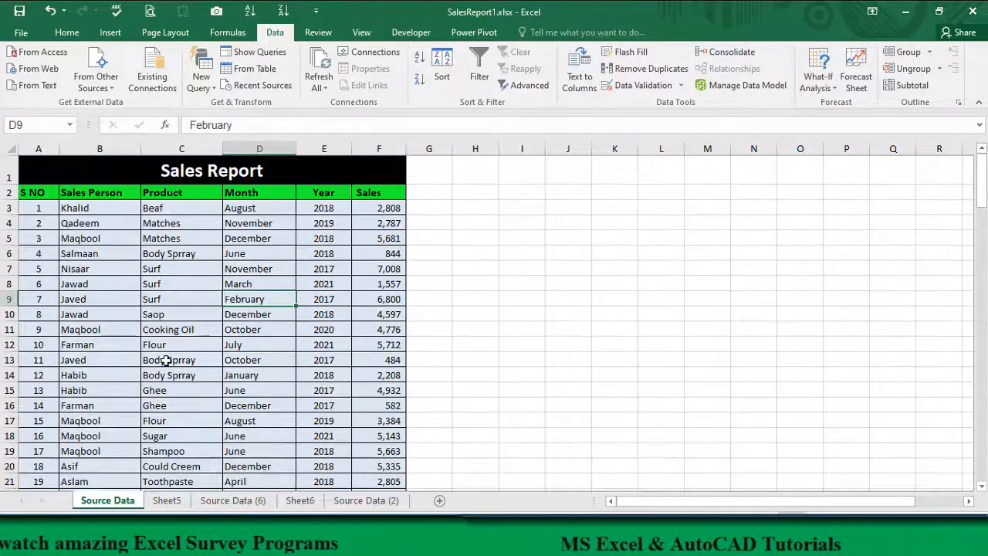
left_click(42, 208)
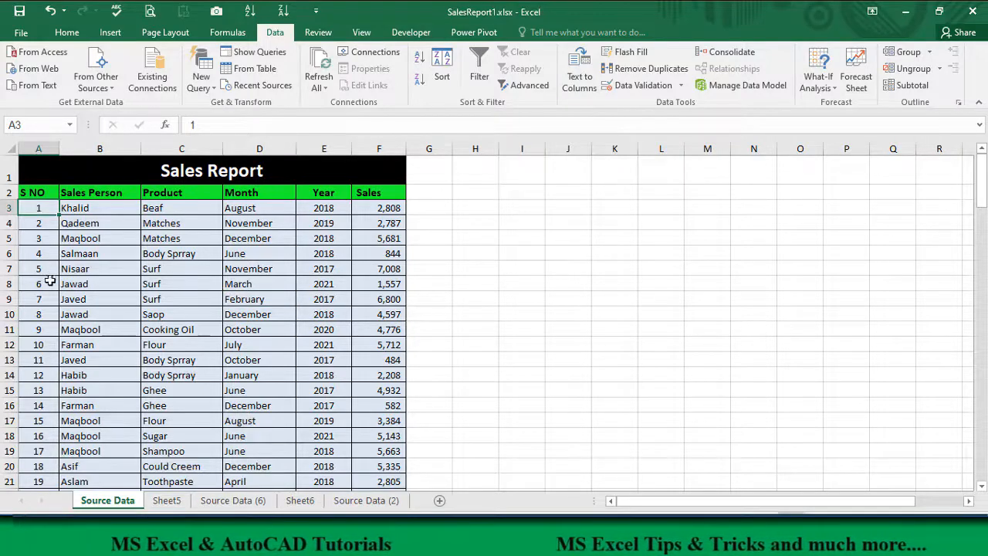
scroll(38, 311, "down", 3)
scroll(37, 311, "up", 3)
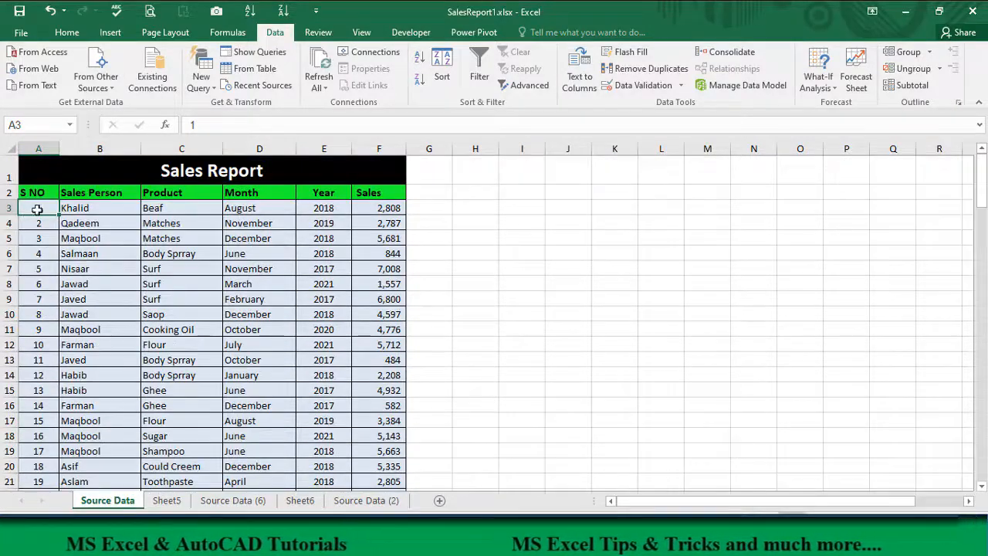
scroll(39, 287, "down", 2)
scroll(39, 287, "up", 2)
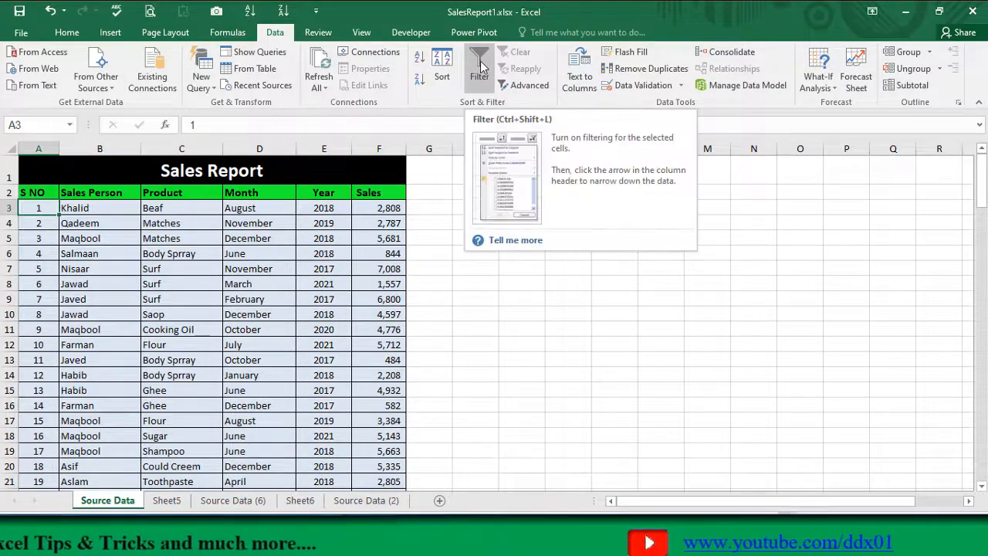
- Turn on filtering for the Sales Report header row, A2:F2
left_click(260, 253)
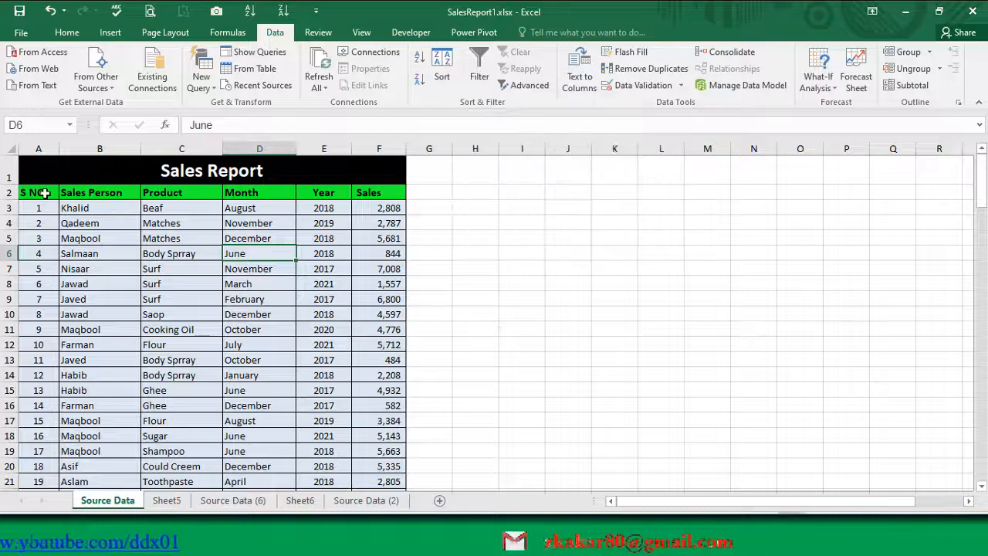
left_click_drag(35, 192, 379, 192)
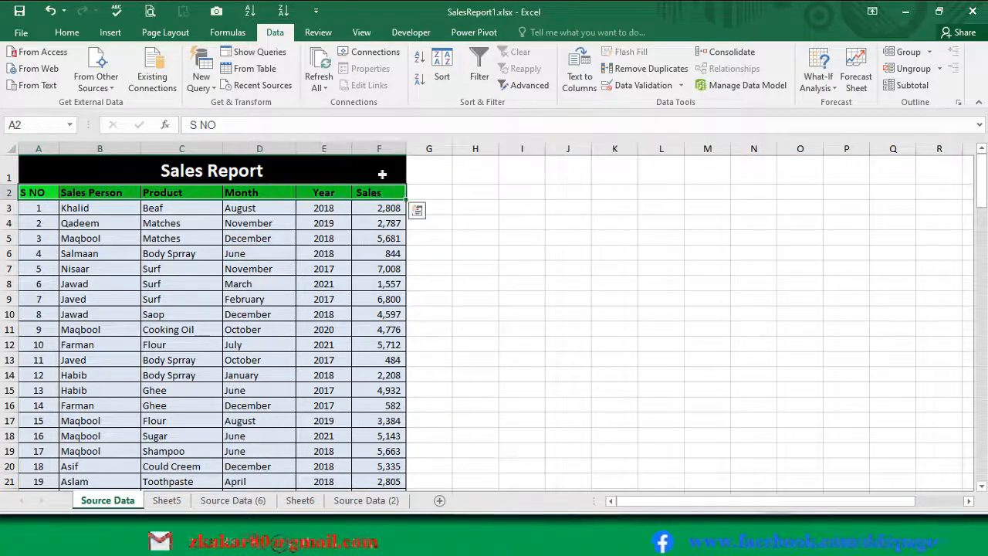
left_click(482, 69)
left_click(209, 268)
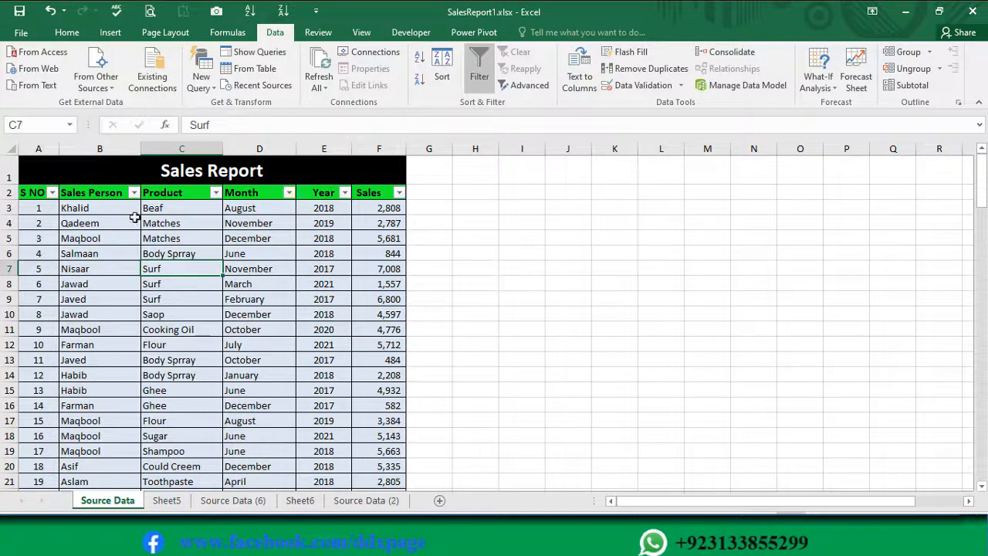
- Filter the S NO column to show only serial numbers 2 and 3
left_click(51, 192)
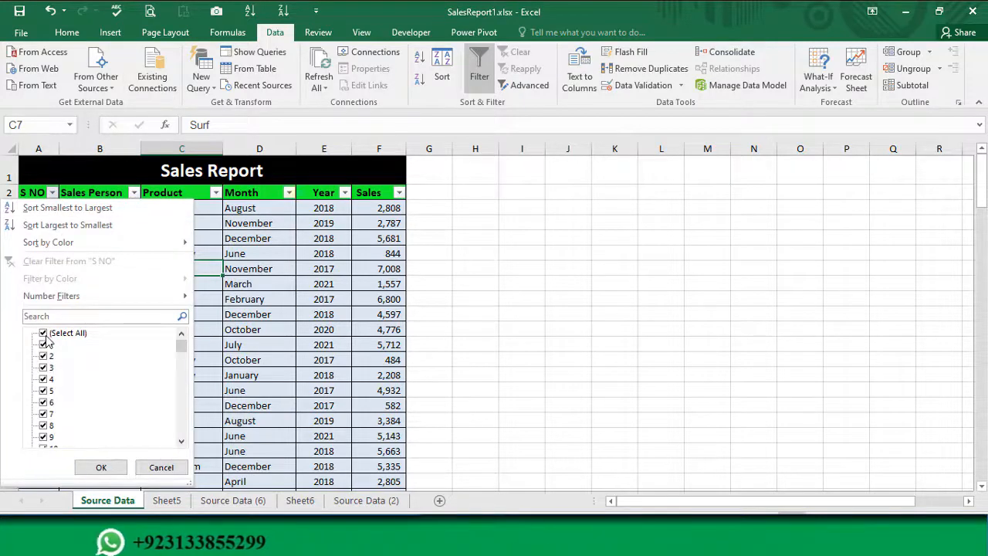
left_click(43, 333)
left_click(43, 356)
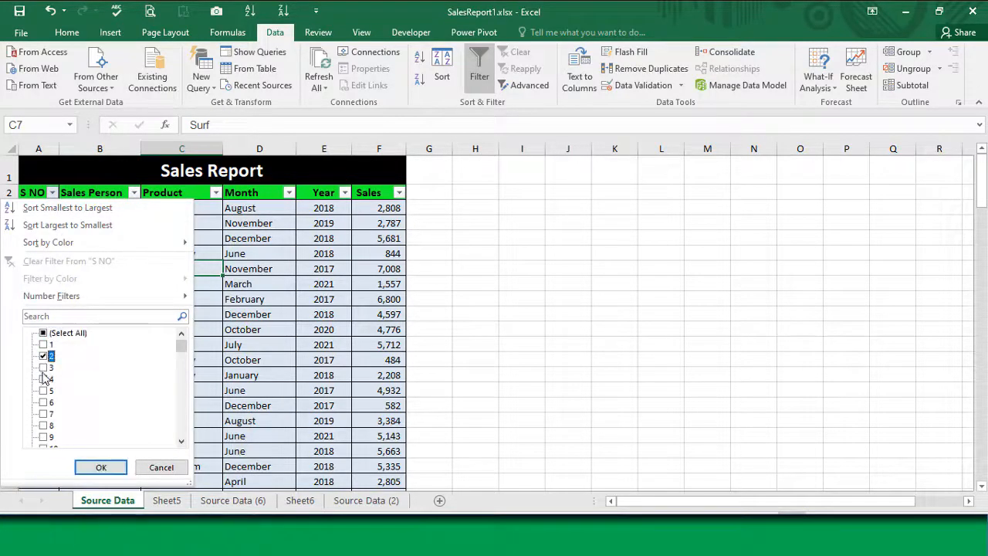
left_click(101, 467)
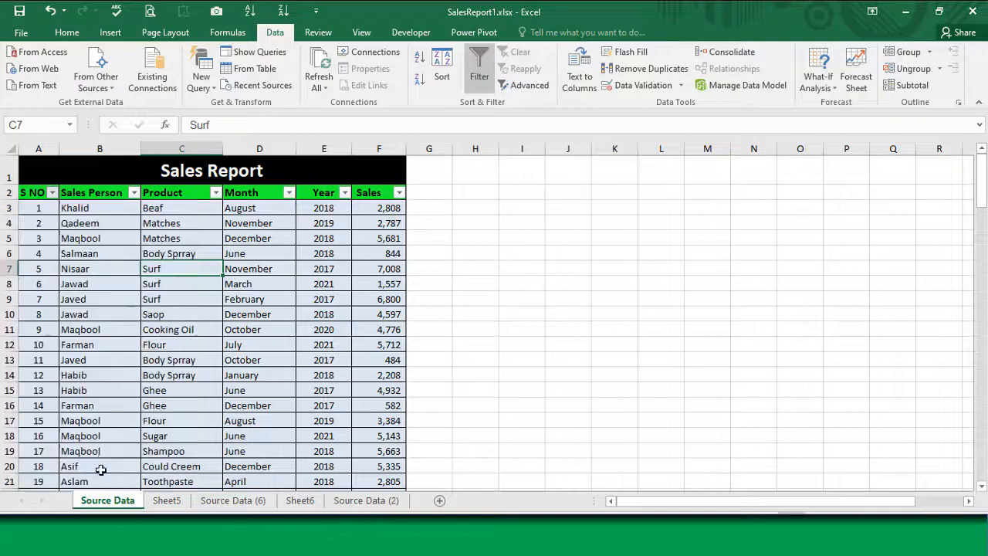
- Reselect all serial numbers in the S NO filter to show every record
left_click(51, 192)
left_click(44, 333)
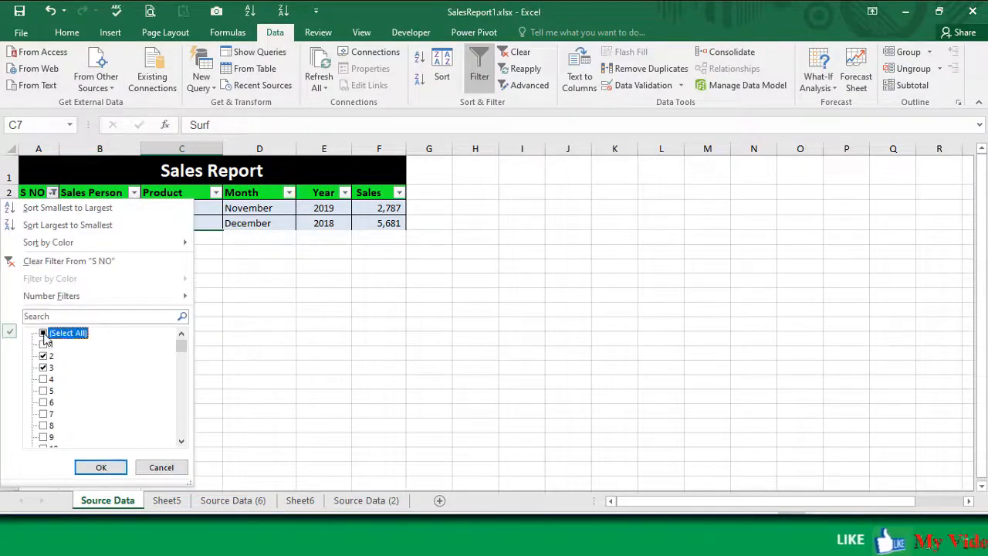
left_click(101, 467)
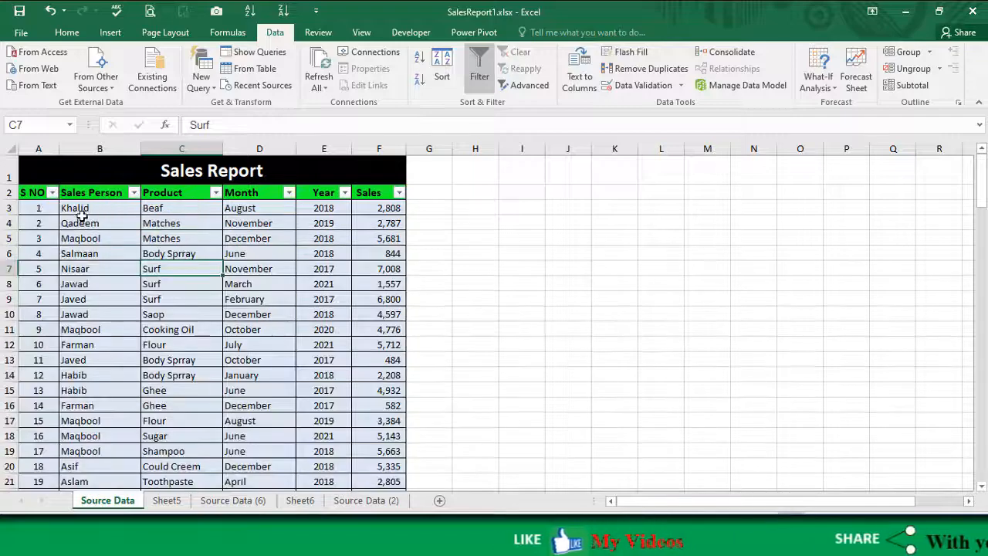
- Filter the Sales Person column to the first listed salesperson, and switch it to only the fifth listed one
left_click(134, 192)
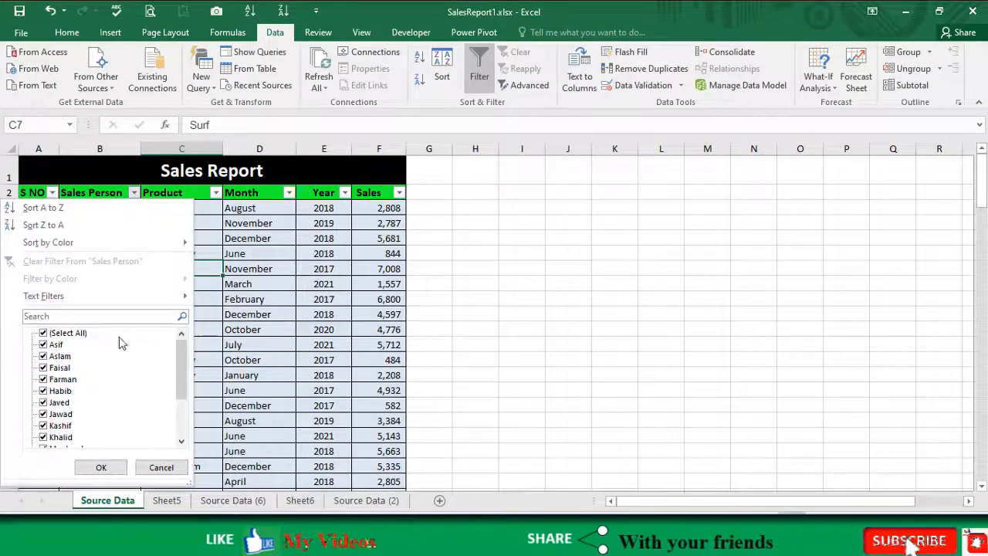
left_click(62, 333)
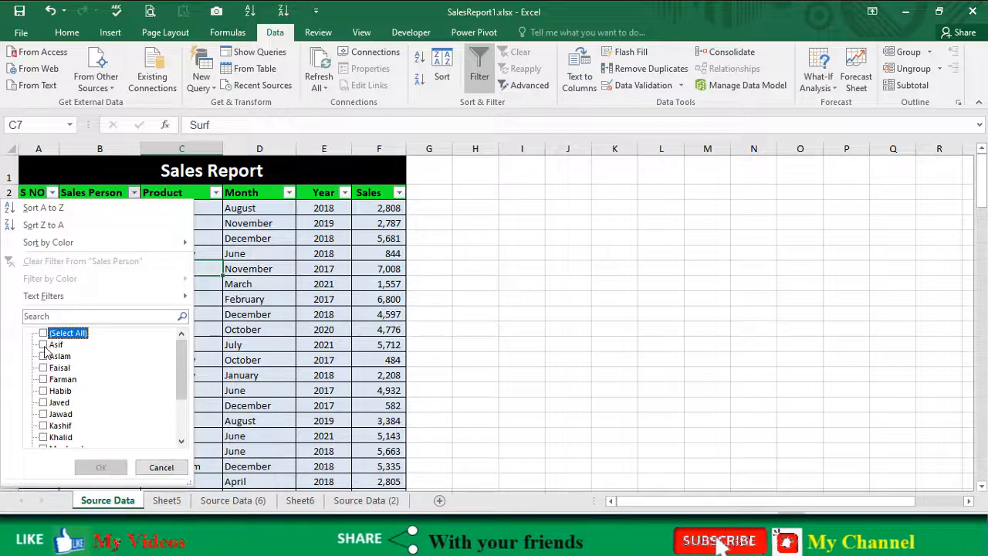
left_click(44, 345)
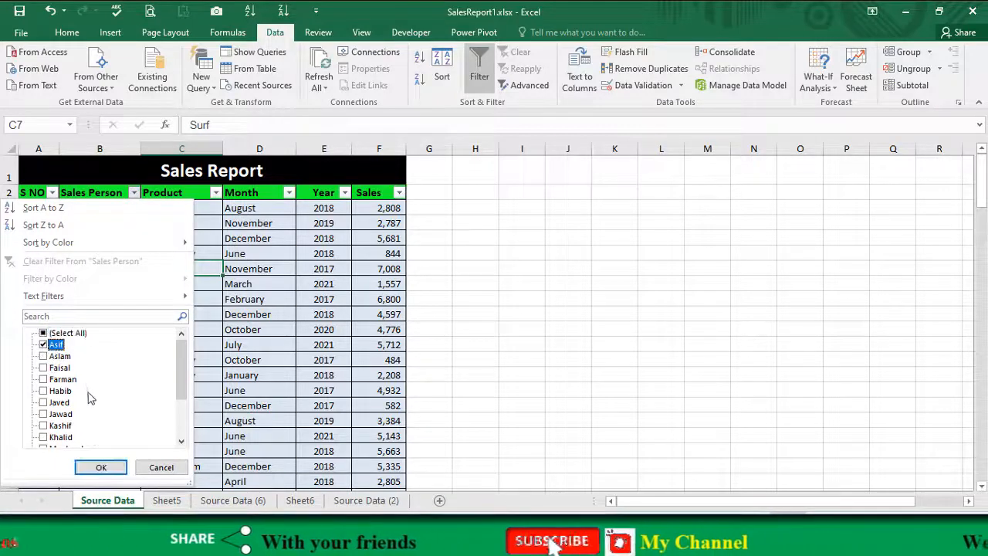
left_click(101, 468)
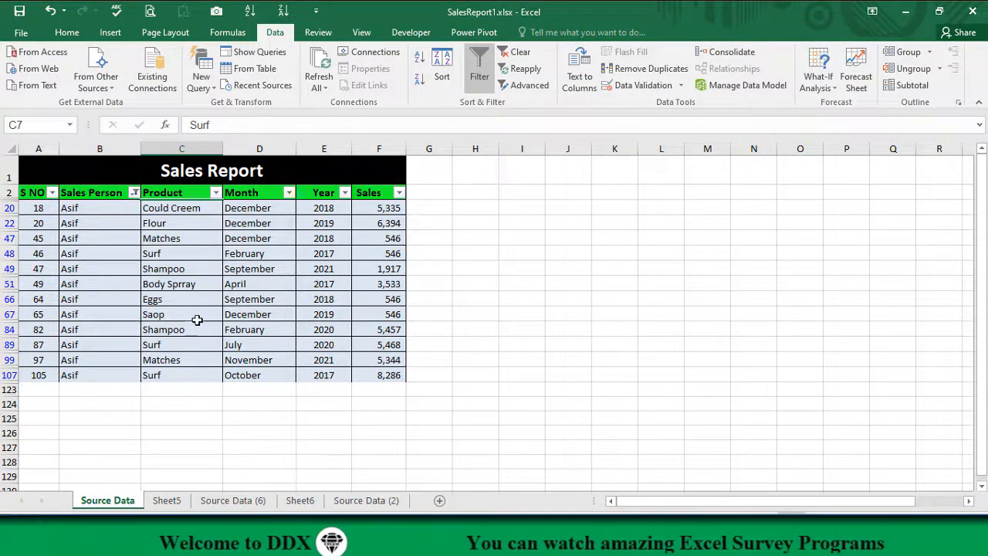
left_click(134, 193)
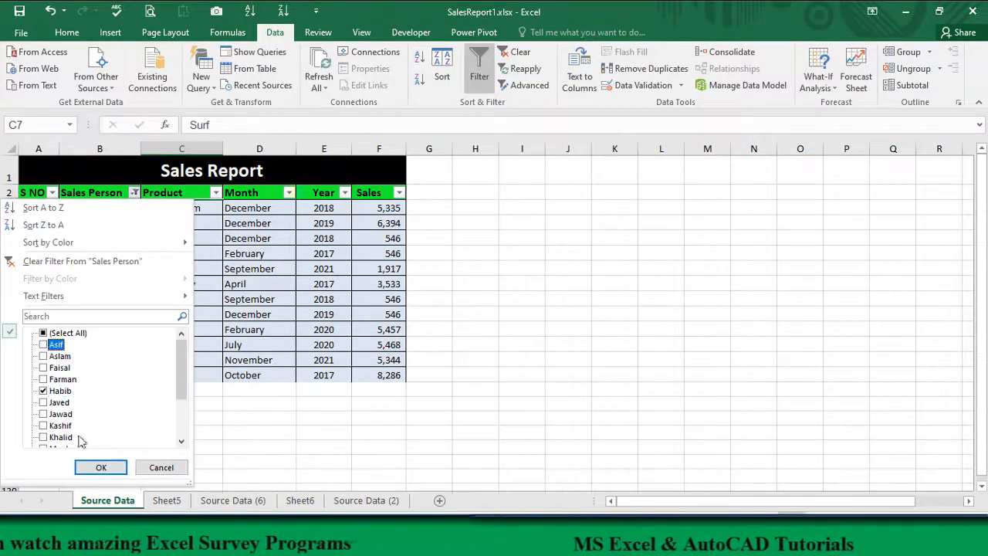
left_click(109, 470)
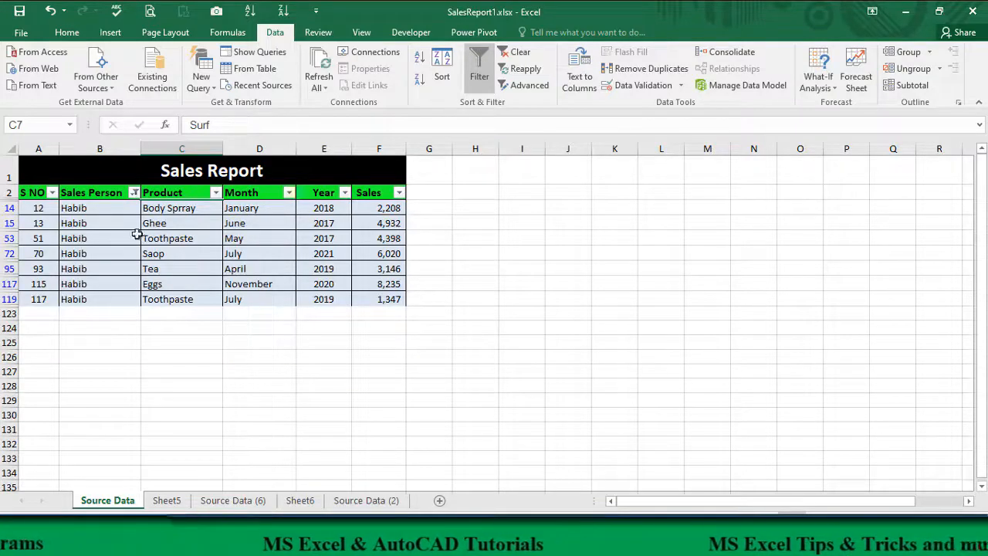
- Add the fourth and eighth listed salespeople to the Sales Person filter and review the filtered rows
left_click(135, 194)
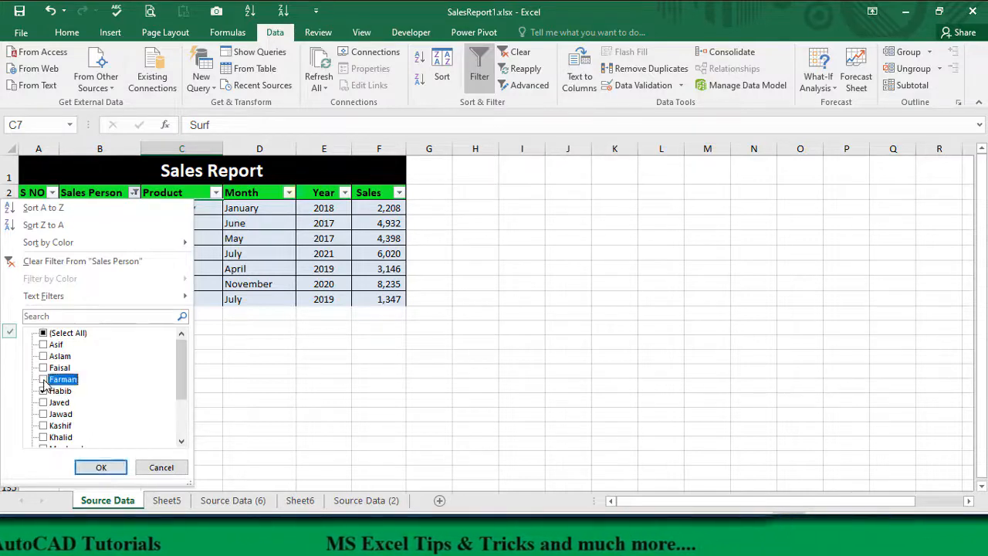
left_click(45, 425)
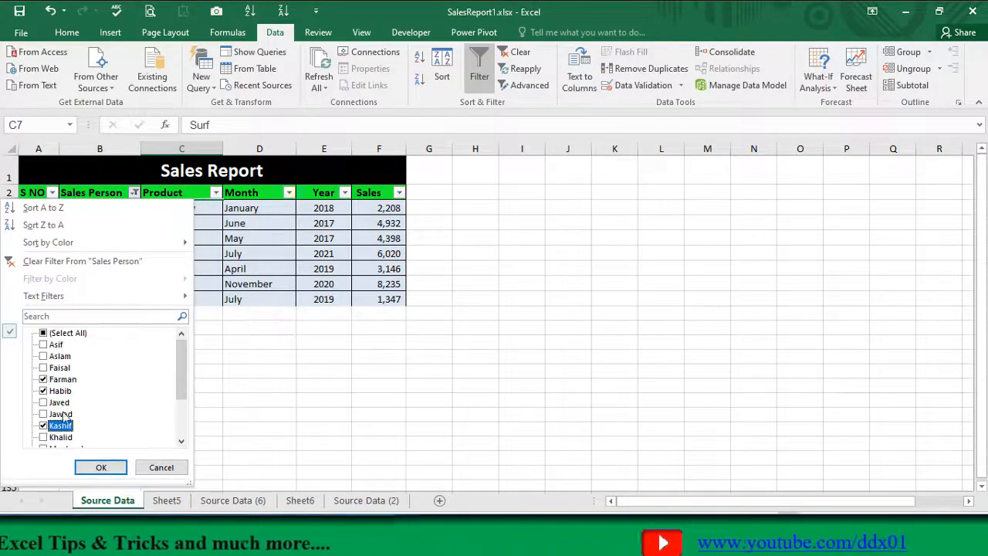
left_click(100, 466)
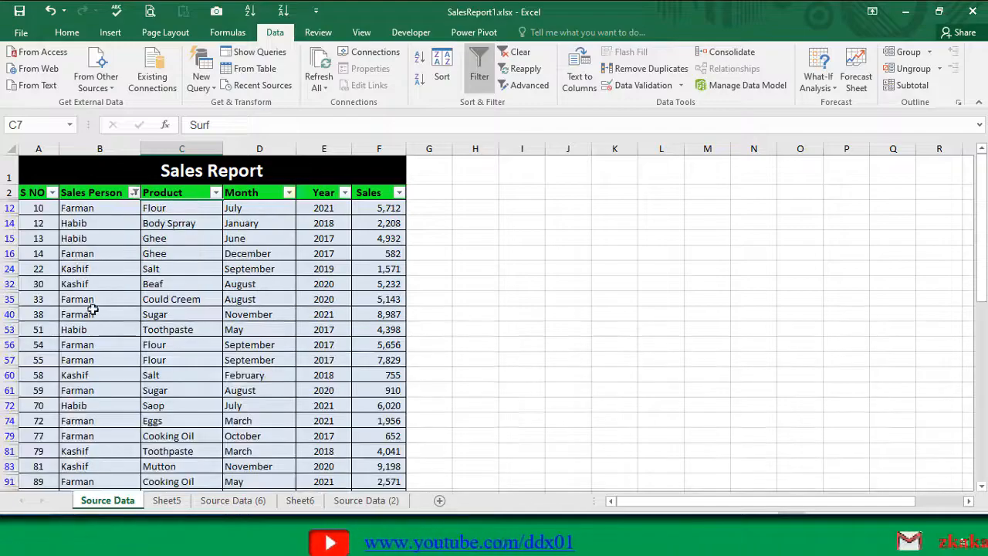
scroll(89, 301, "down", 3)
scroll(85, 294, "up", 3)
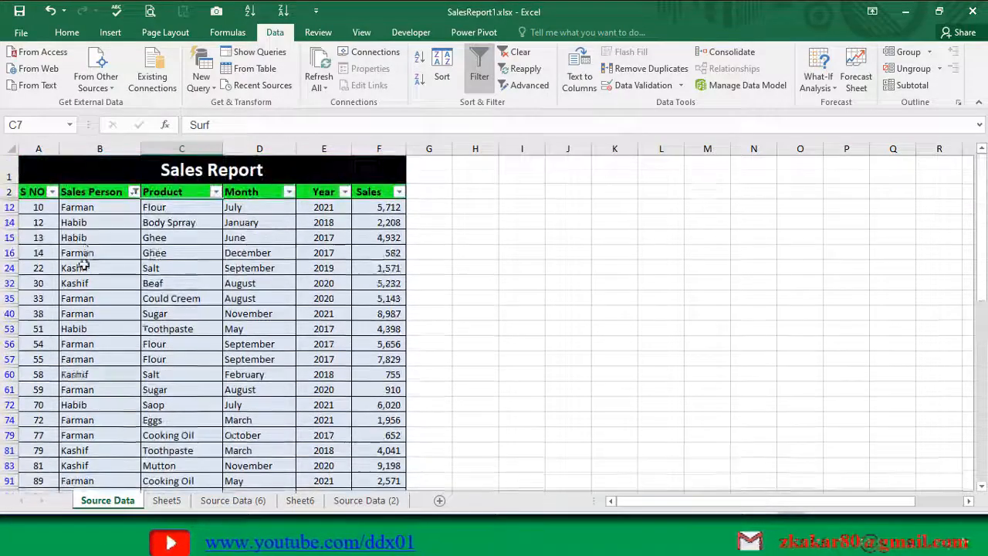
scroll(104, 320, "down", 3)
scroll(108, 342, "up", 3)
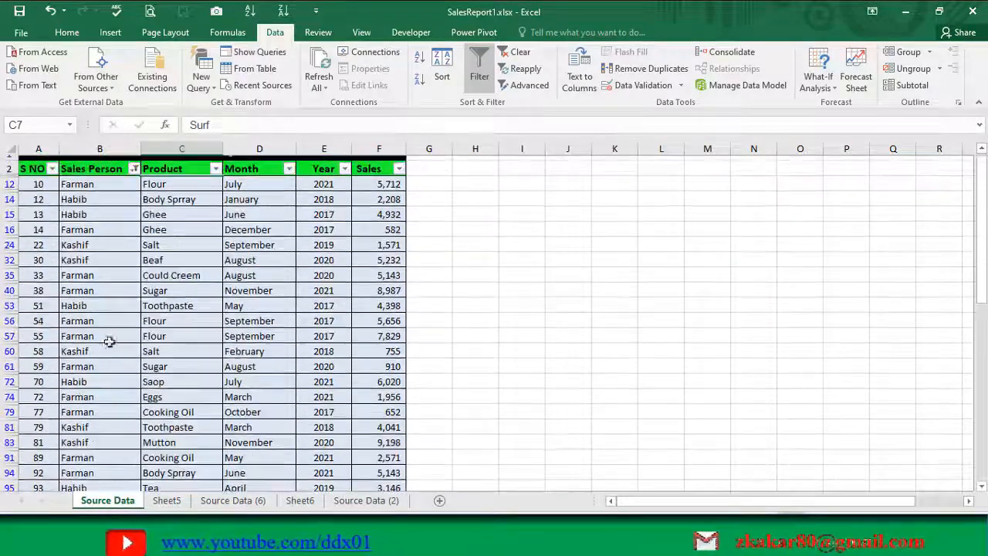
scroll(108, 342, "up", 1)
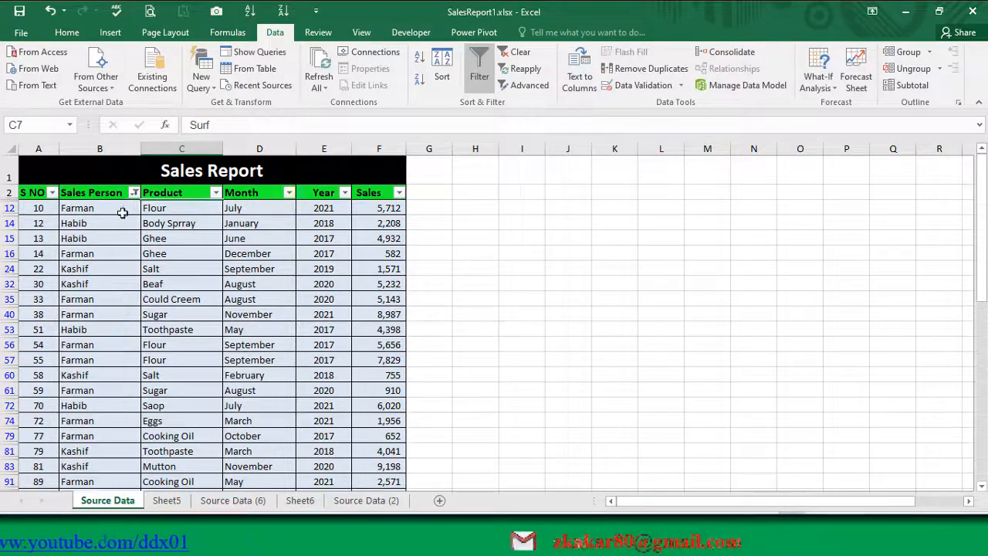
- Reselect all salespeople in the Sales Person filter to show the full table
left_click(217, 194)
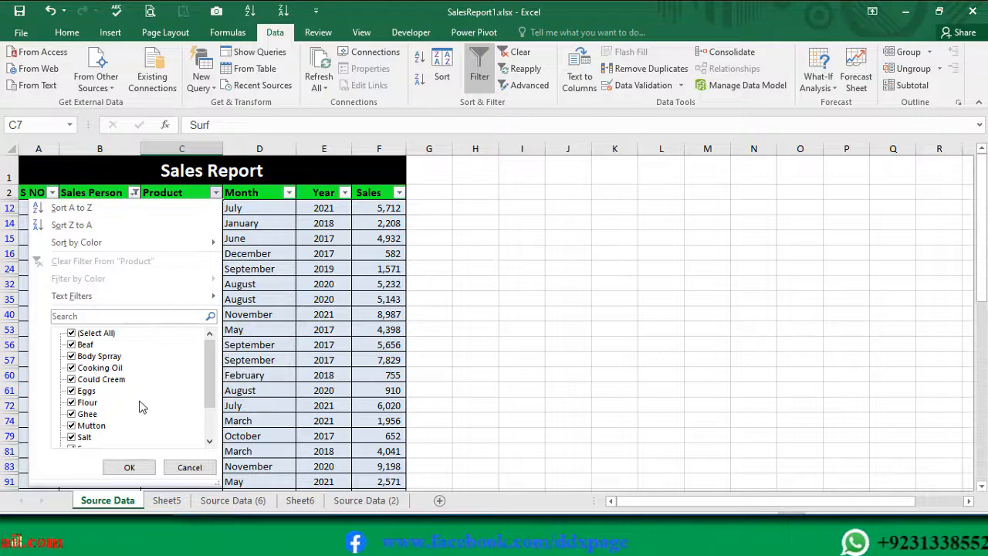
left_click(189, 467)
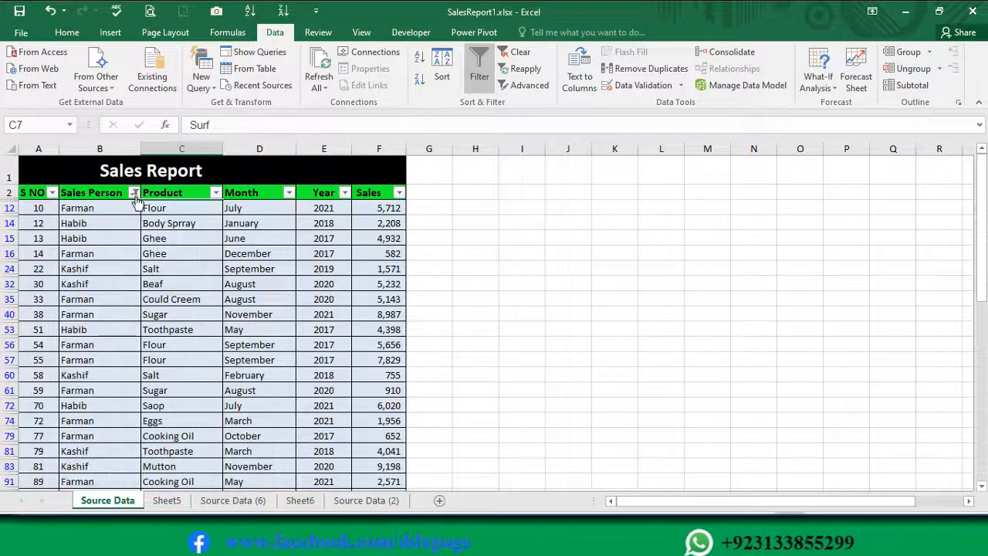
left_click(135, 193)
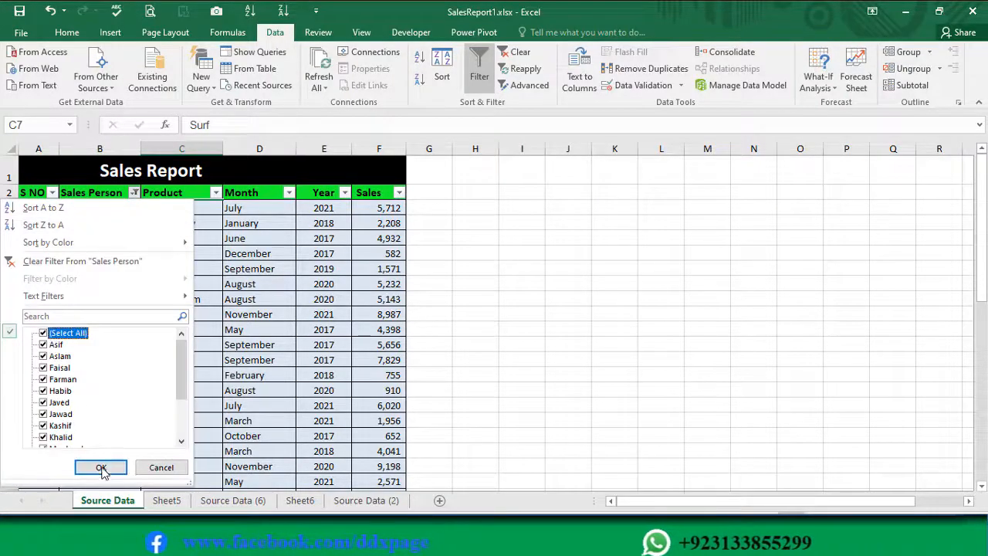
left_click(101, 468)
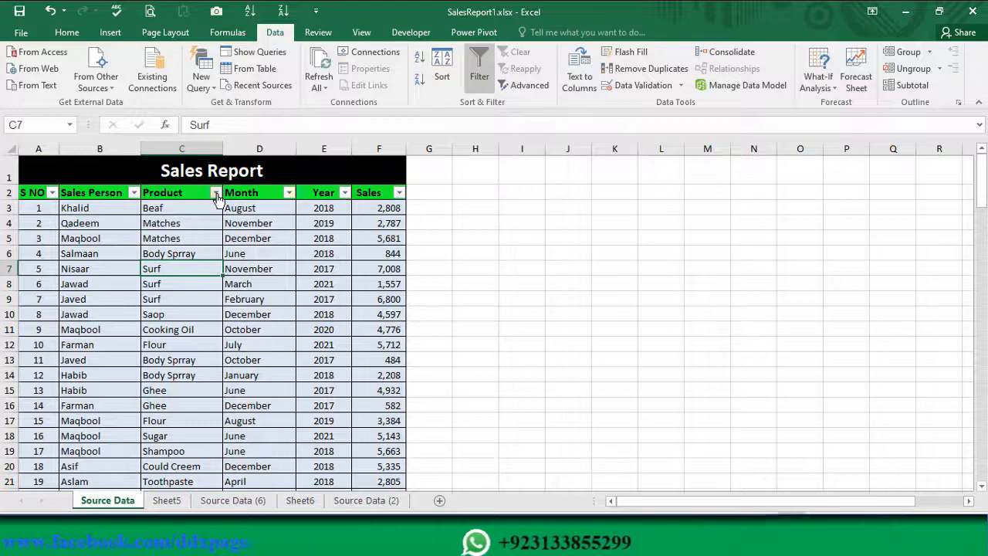
- Filter the Product column to show only Beaf, Eggs and Ghee, and review the filtered rows
left_click(216, 193)
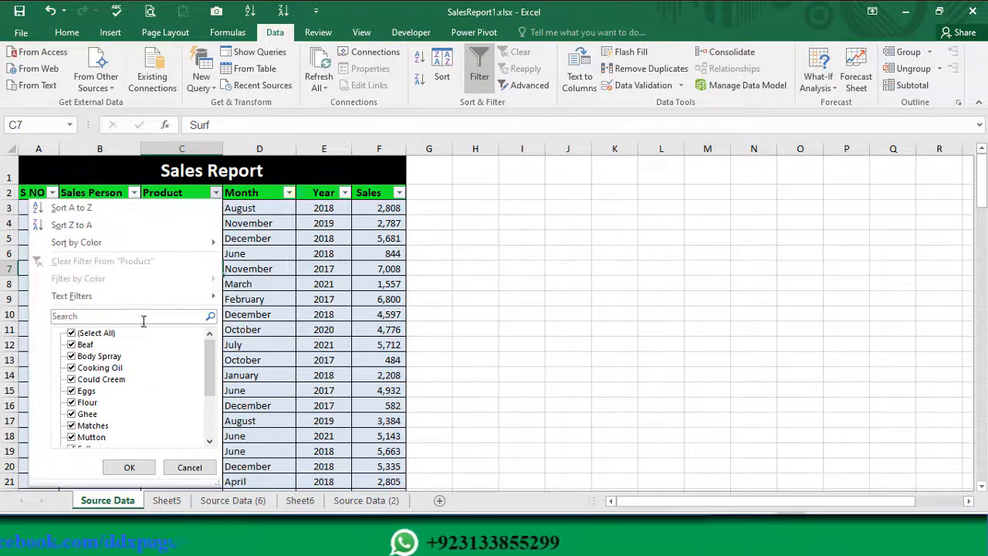
left_click(73, 337)
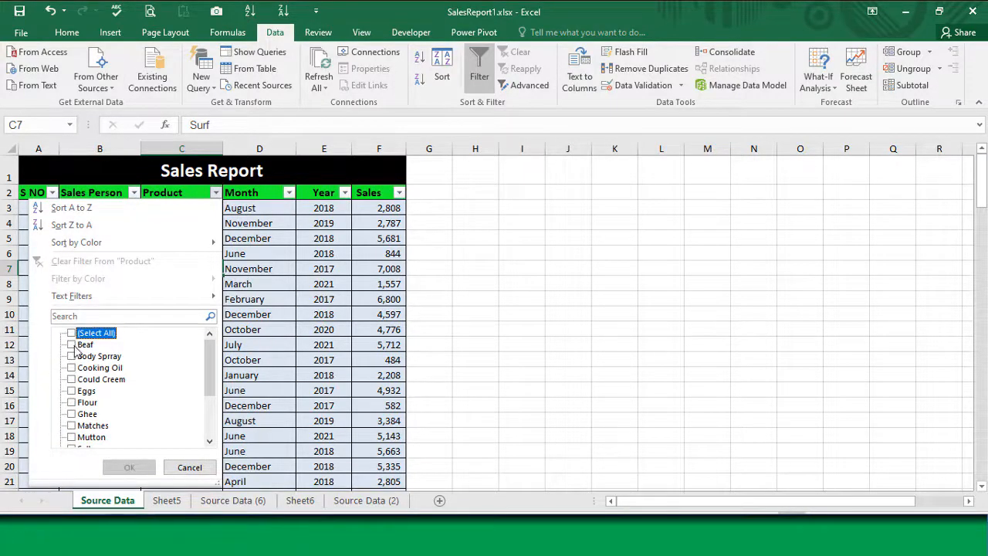
left_click(72, 345)
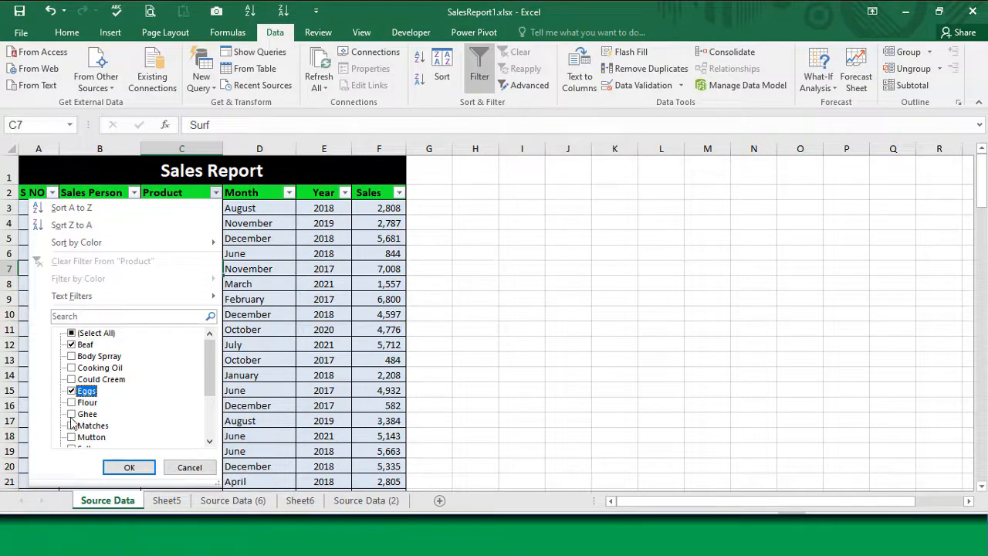
left_click(126, 468)
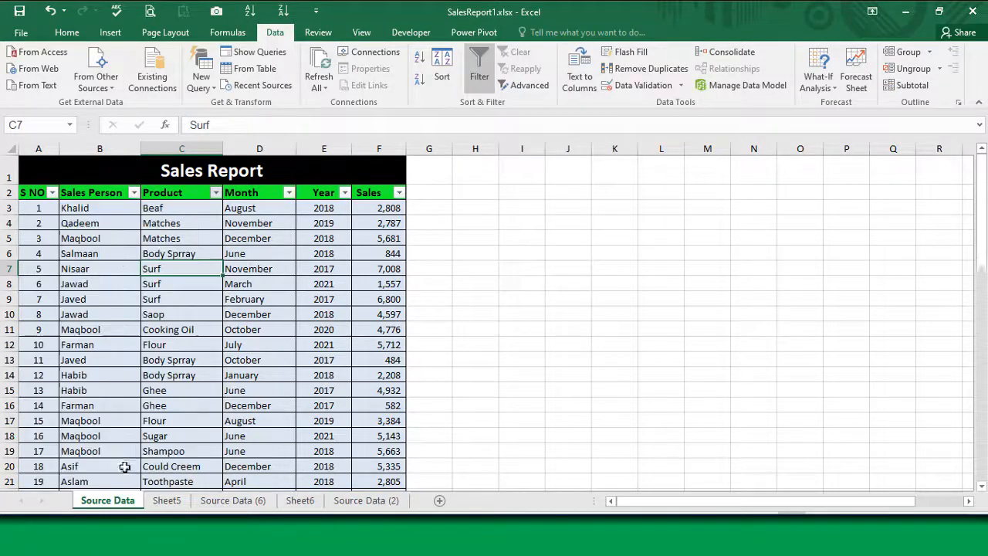
scroll(165, 257, "down", 10)
scroll(160, 258, "up", 4)
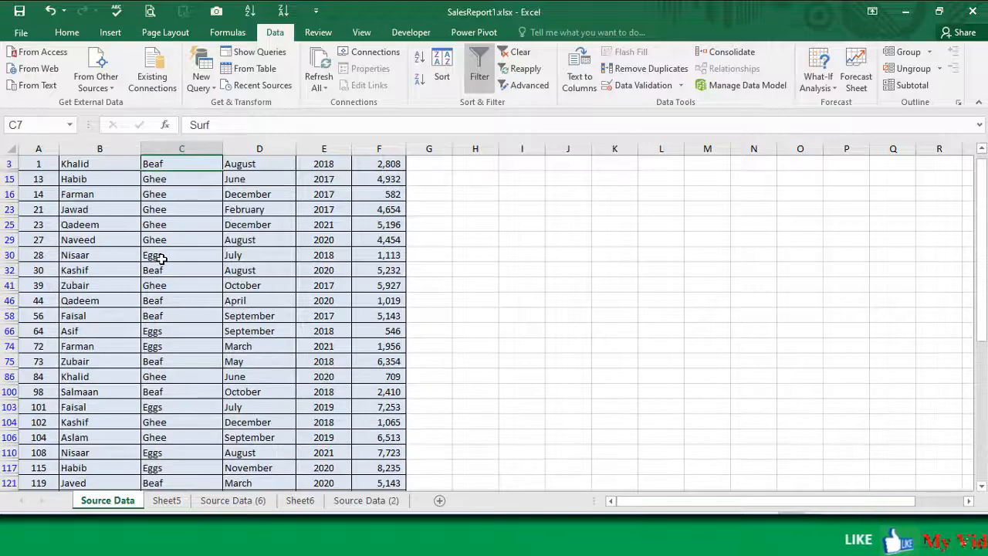
scroll(164, 266, "down", 4)
scroll(168, 281, "up", 4)
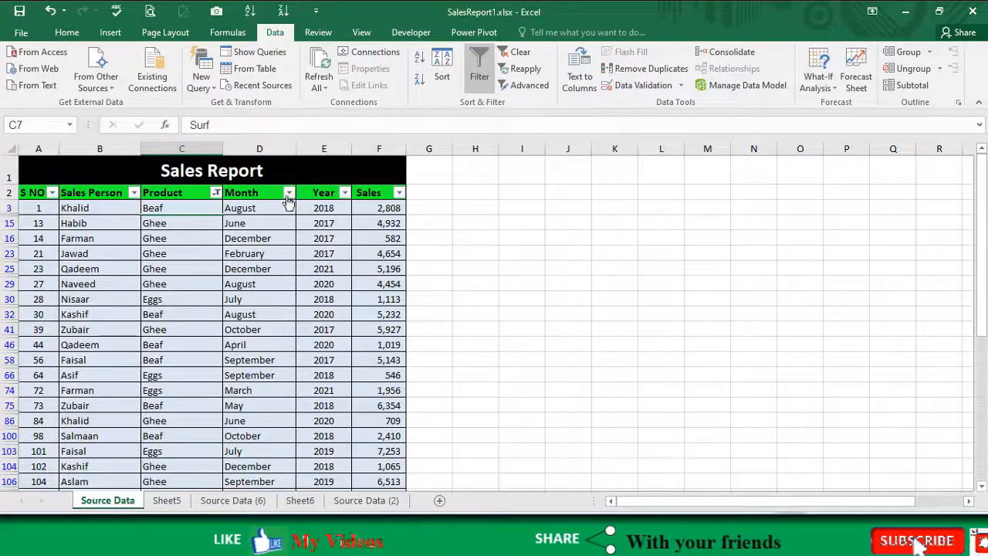
- Filter the Month column to show only July and March, keeping the existing Product filter
left_click(216, 193)
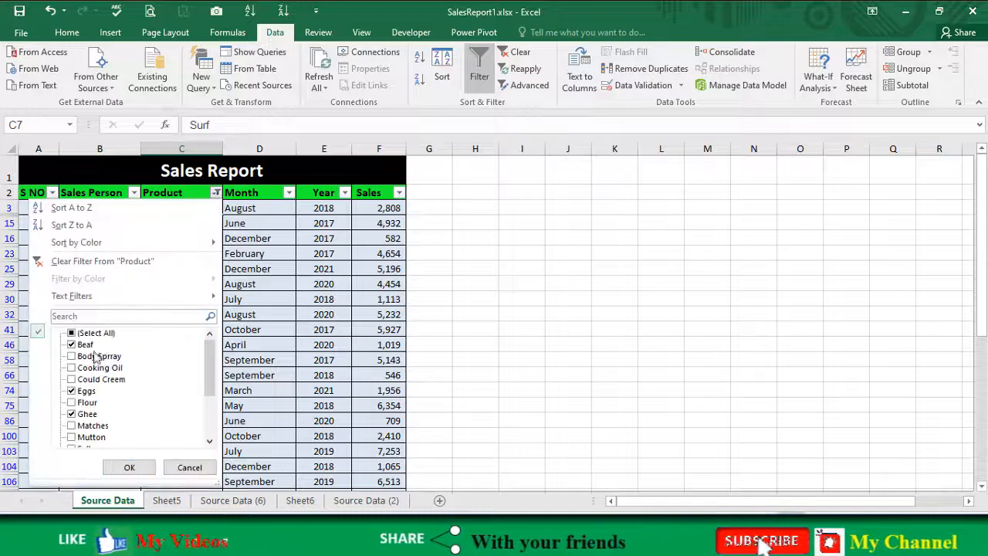
left_click(185, 469)
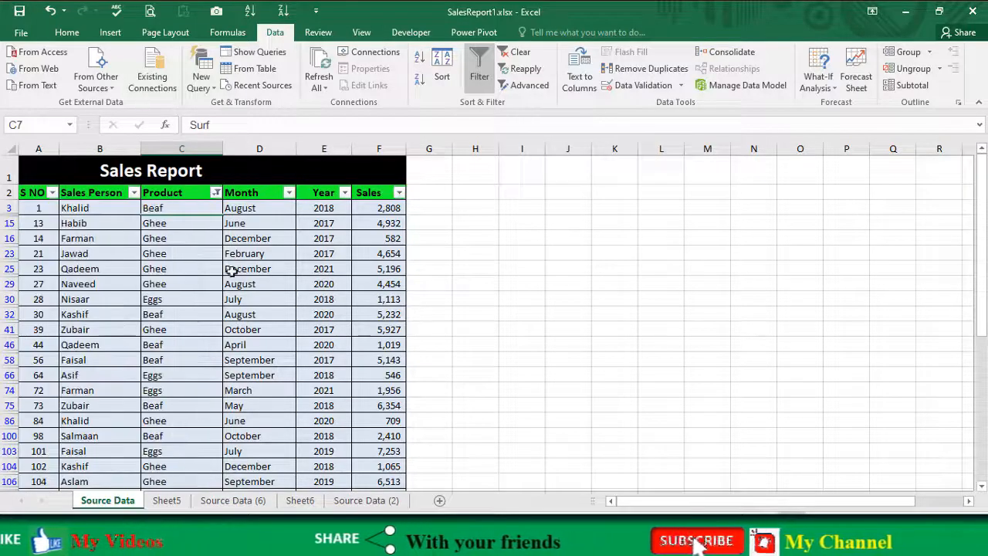
left_click(289, 192)
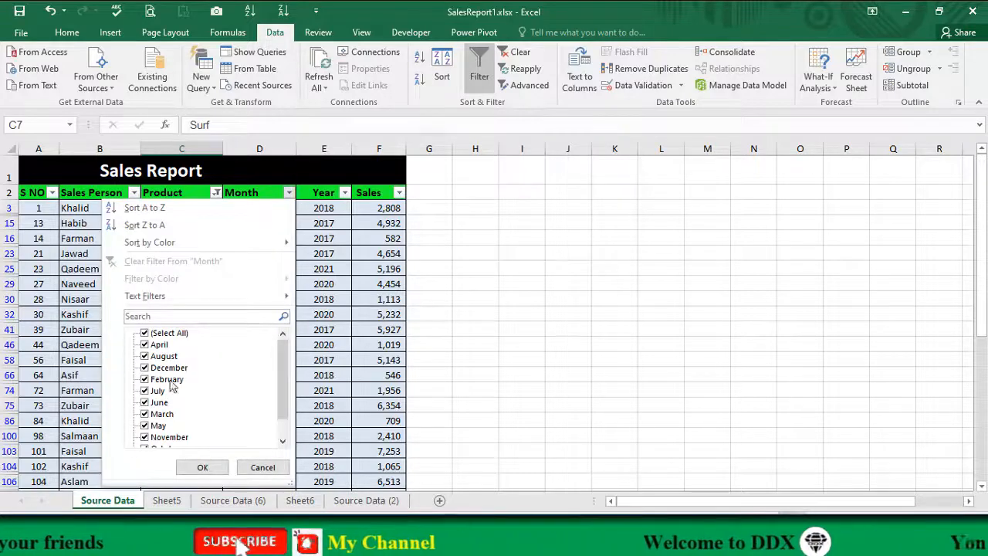
left_click(144, 333)
left_click(145, 391)
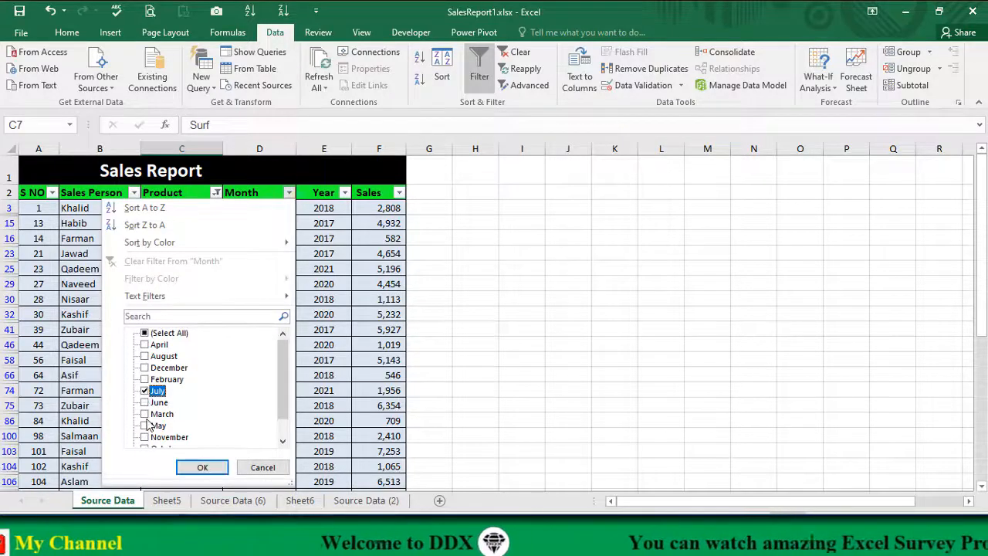
left_click(213, 468)
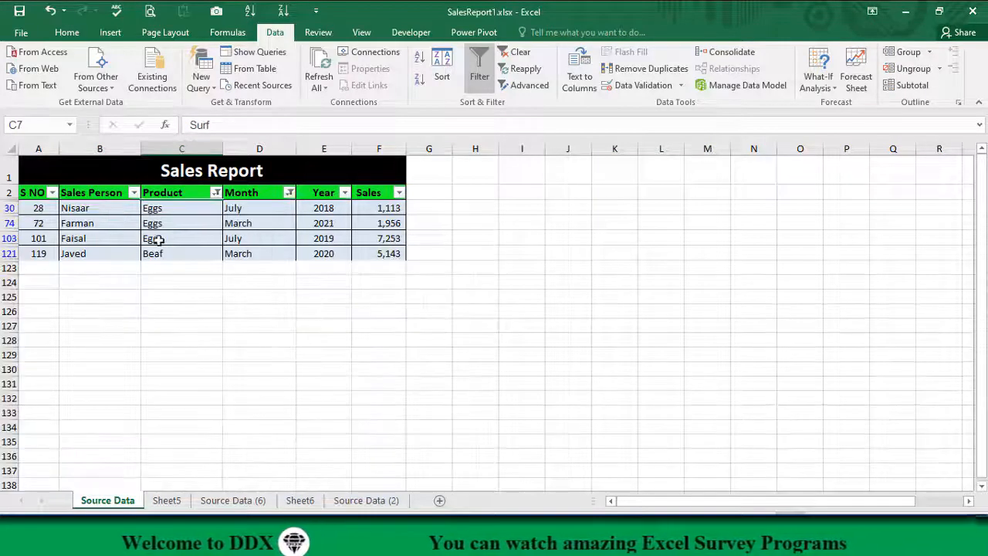
- Examine the product, month, year and salesperson entries of the rows matching both the Product and Month filters
key("ctrl+Down")
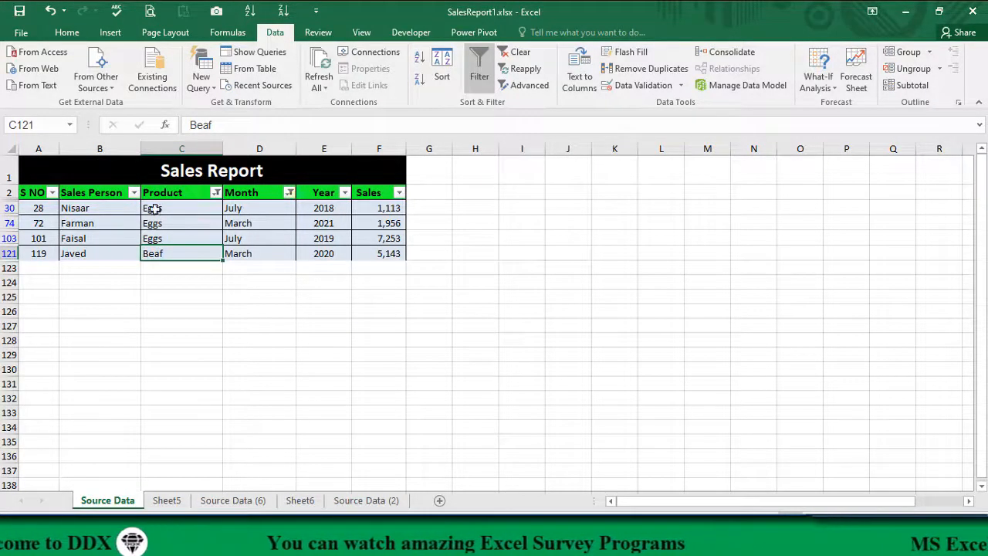
left_click(236, 208)
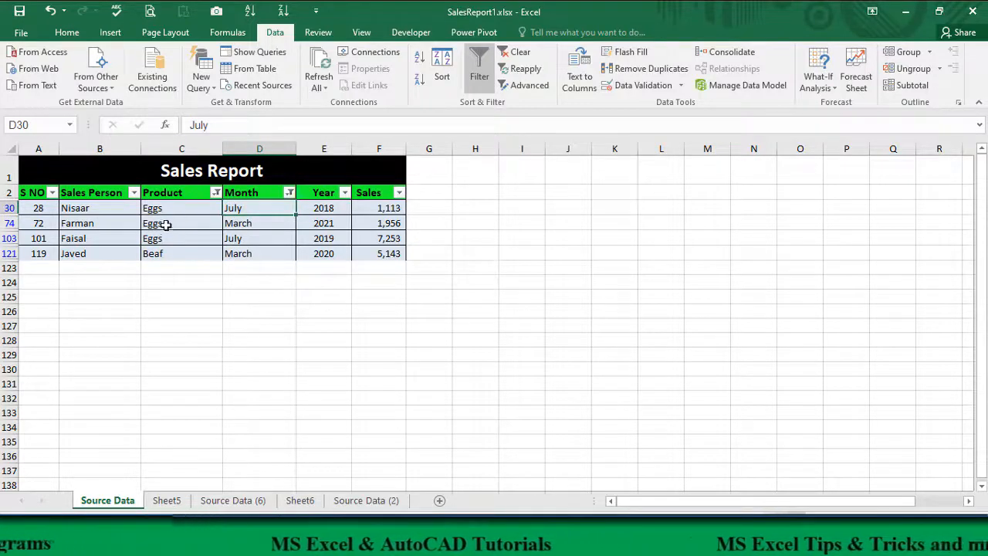
left_click_drag(157, 208, 163, 240)
left_click(165, 257)
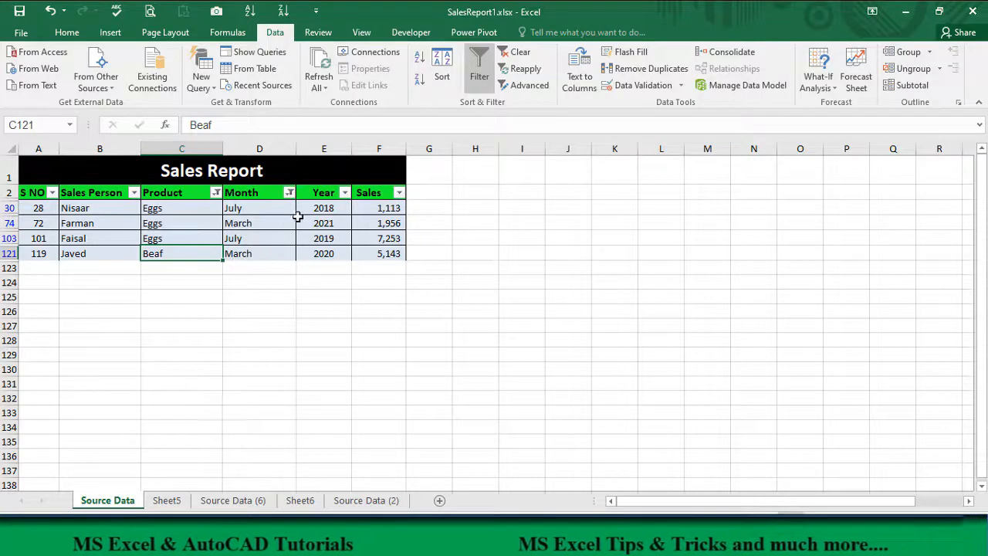
left_click_drag(316, 210, 325, 249)
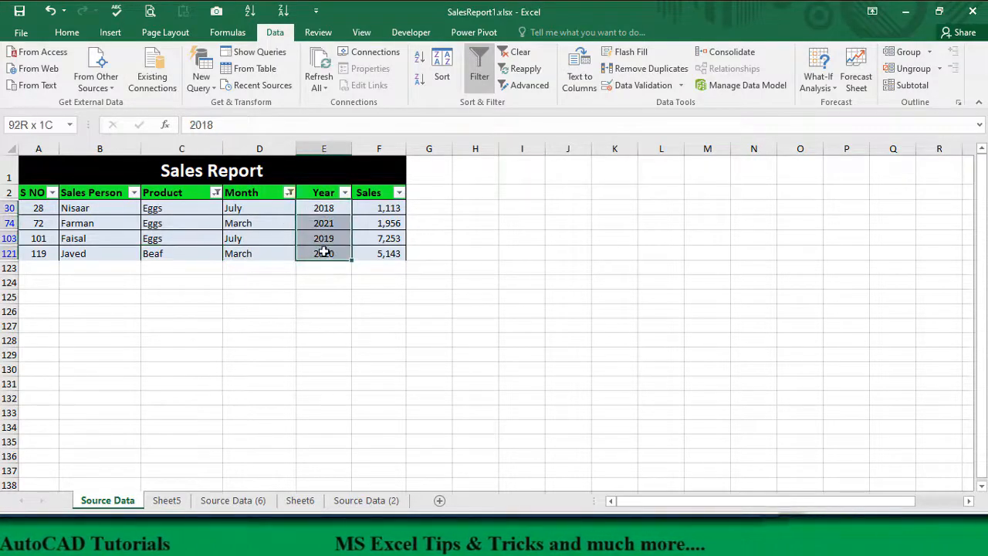
left_click_drag(83, 207, 80, 254)
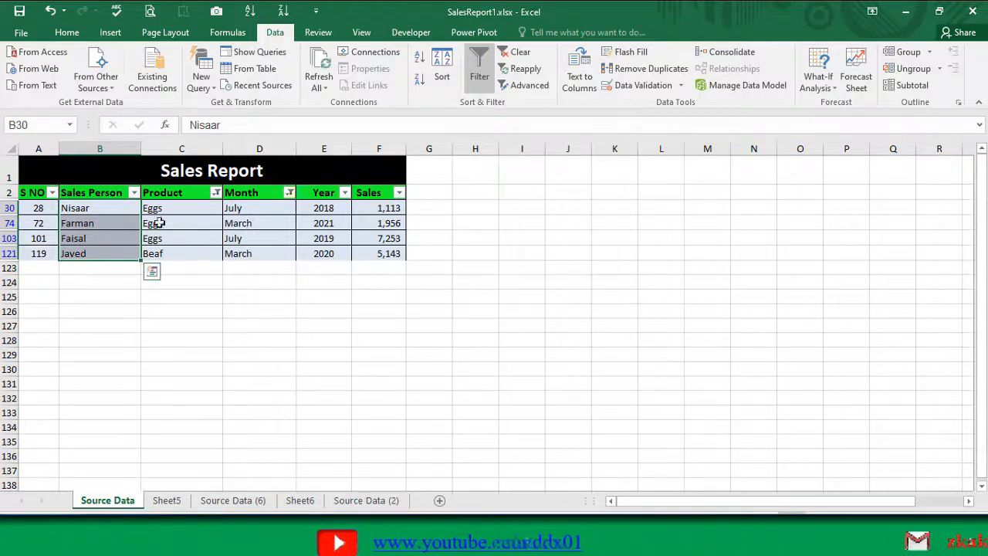
left_click_drag(151, 209, 150, 238)
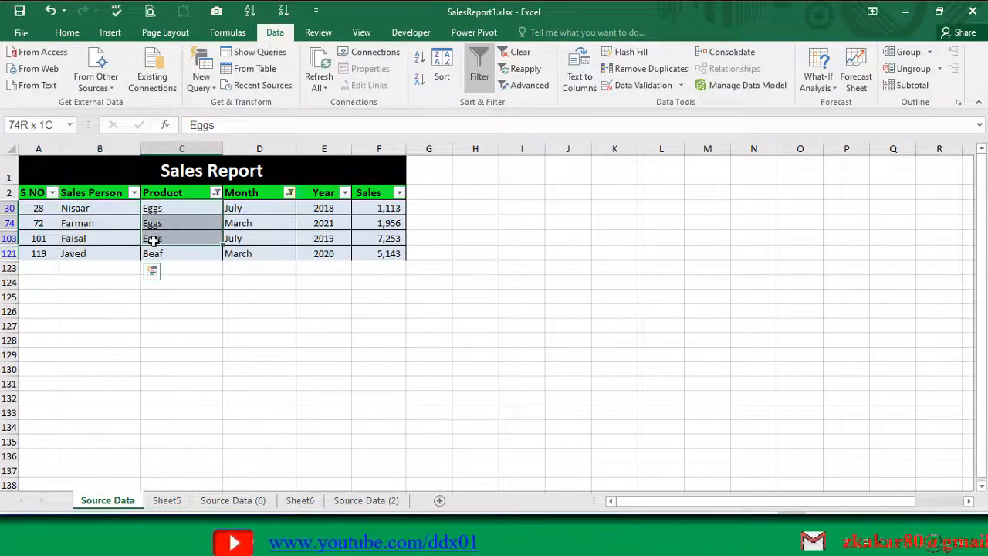
- Filter the Product column to only Eggs, and switch it to only Beaf
left_click(217, 193)
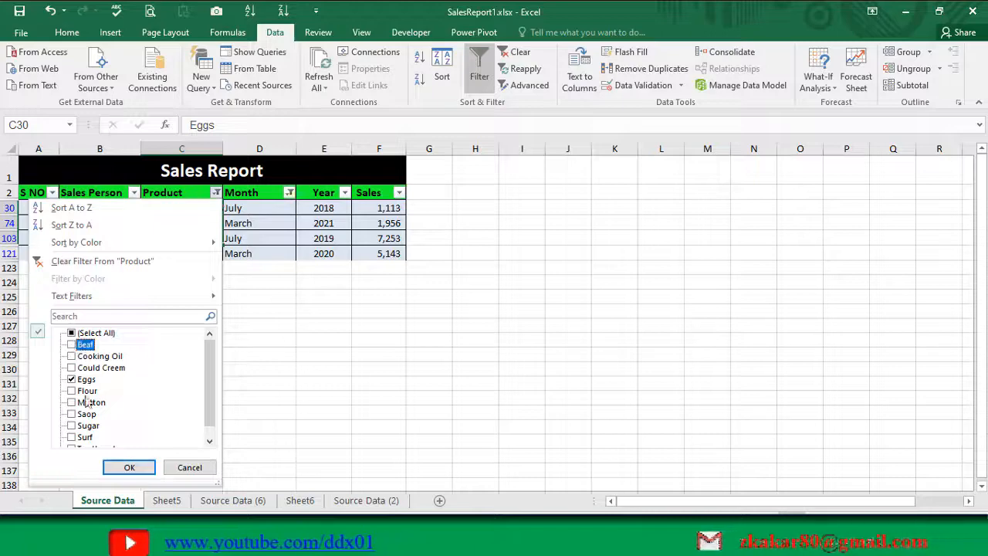
left_click(129, 468)
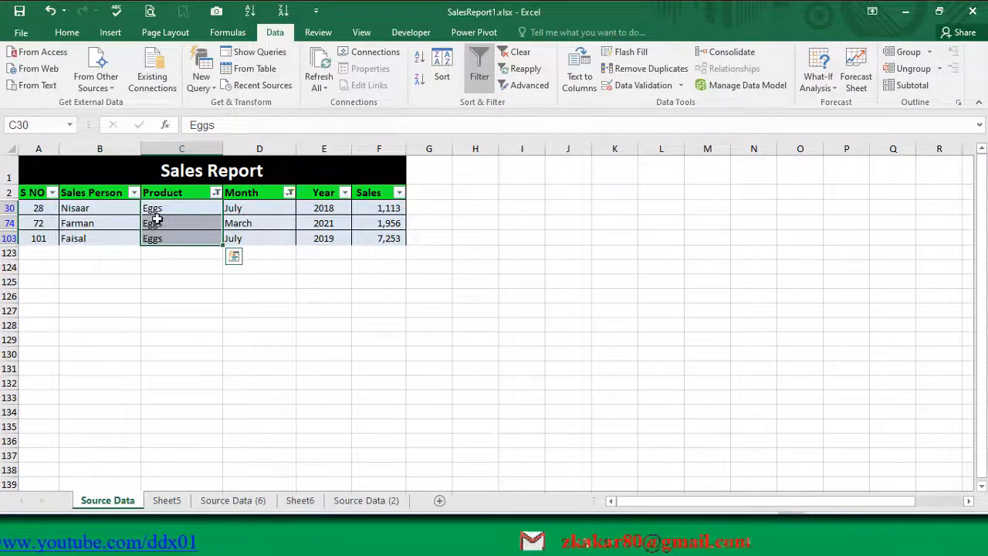
left_click(217, 193)
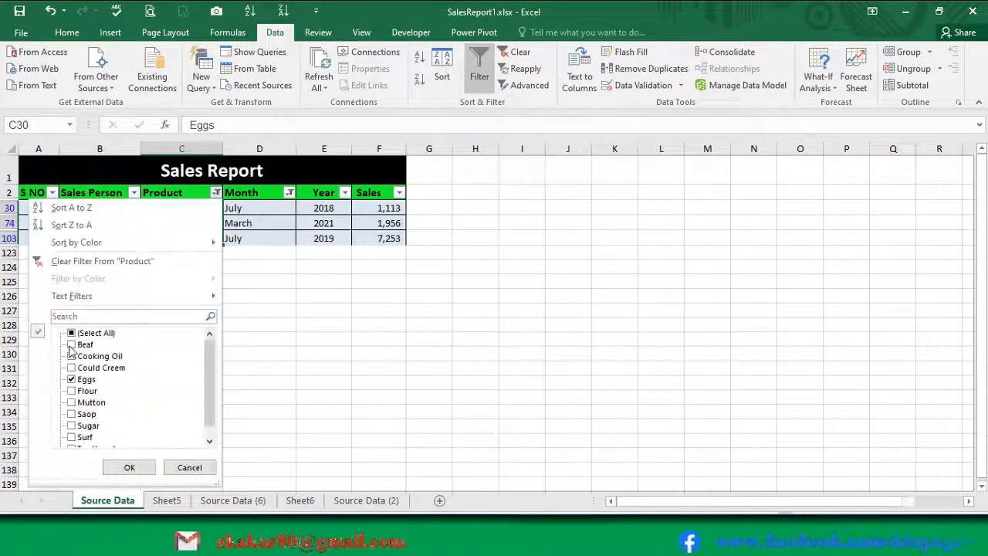
left_click(71, 345)
left_click(71, 379)
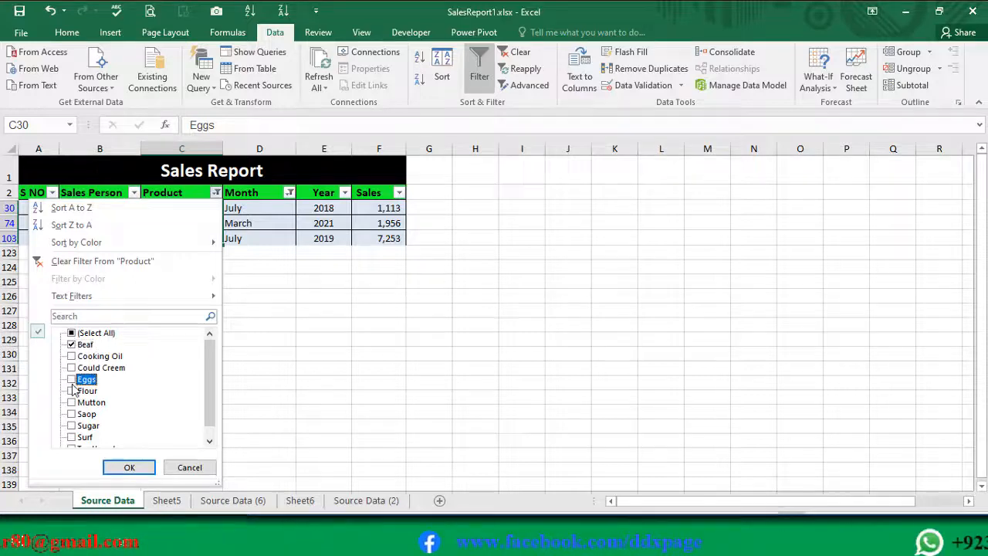
left_click(128, 468)
left_click(168, 208)
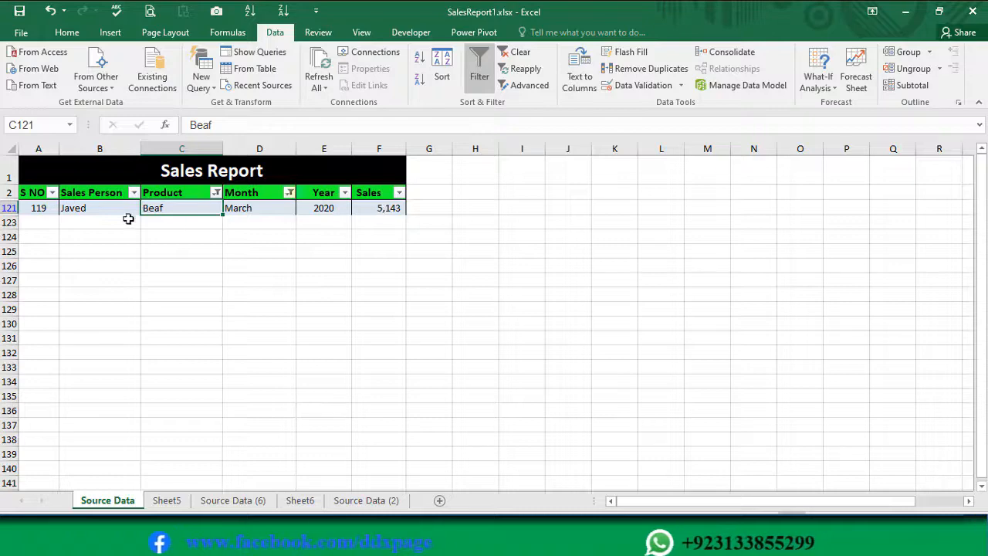
left_click(101, 209)
- Clear the Product filter and reselect all months in the Month filter to show the full table
left_click(216, 192)
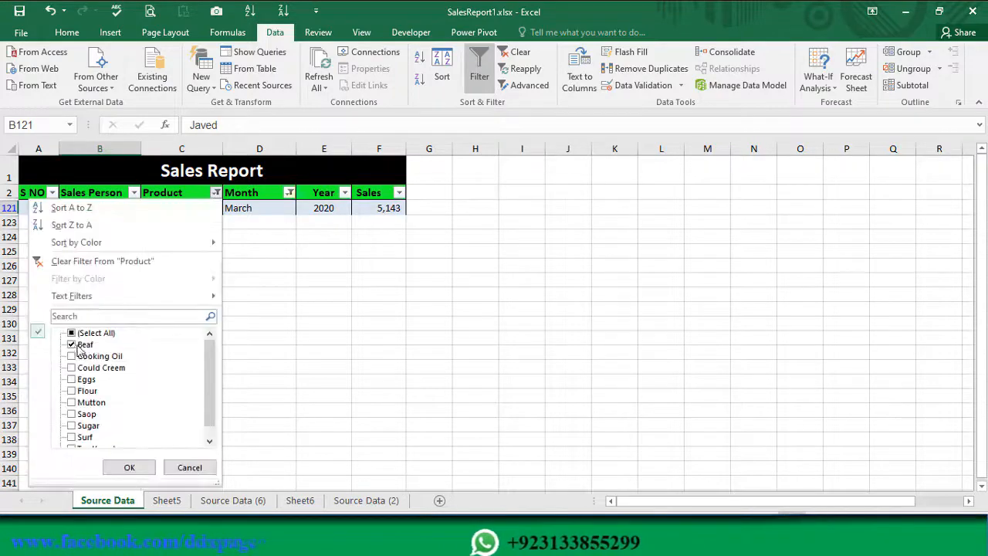
left_click(102, 261)
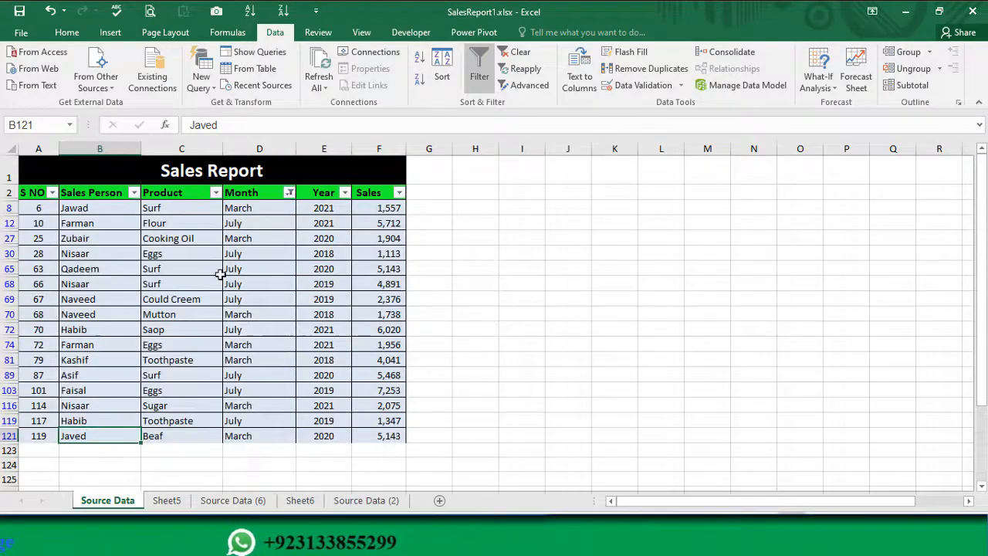
left_click(289, 192)
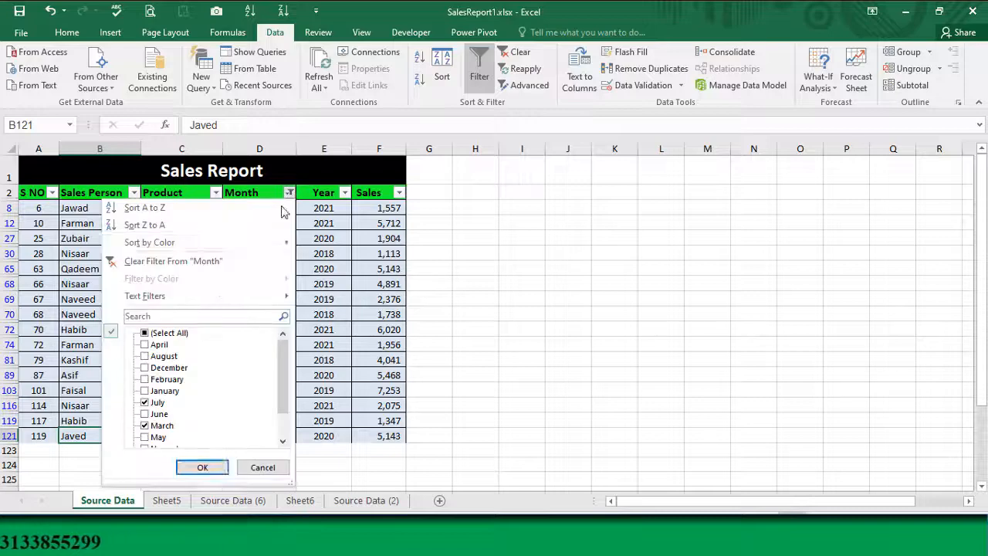
left_click(202, 468)
left_click(90, 272)
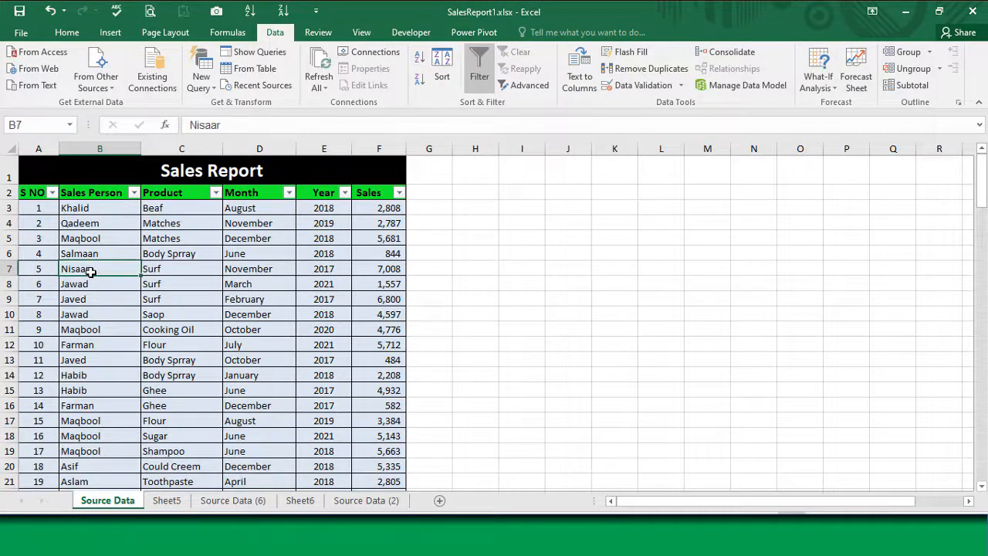
left_click(112, 241)
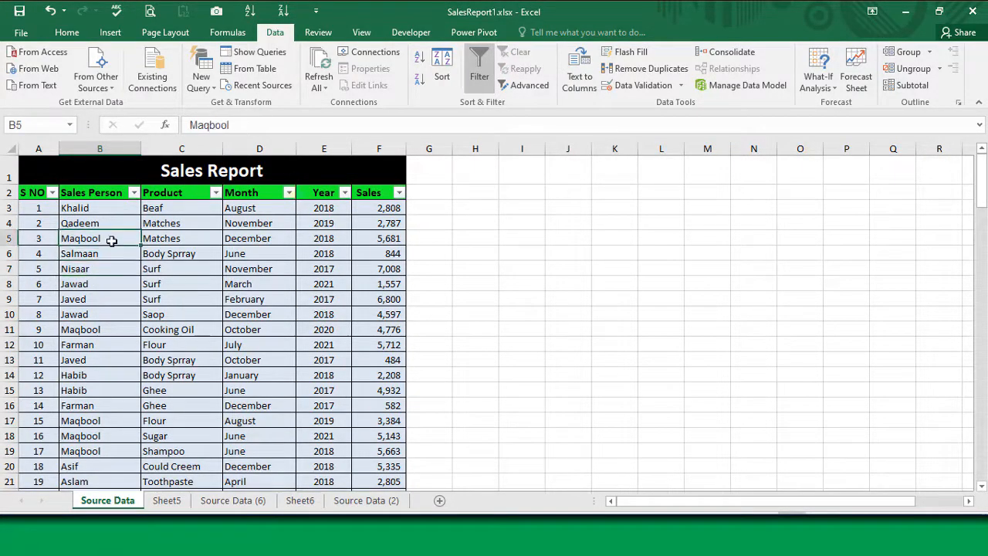
- Filter the Sales Person column to the second, sixth and ninth listed salespeople, and review the filtered rows
left_click(135, 193)
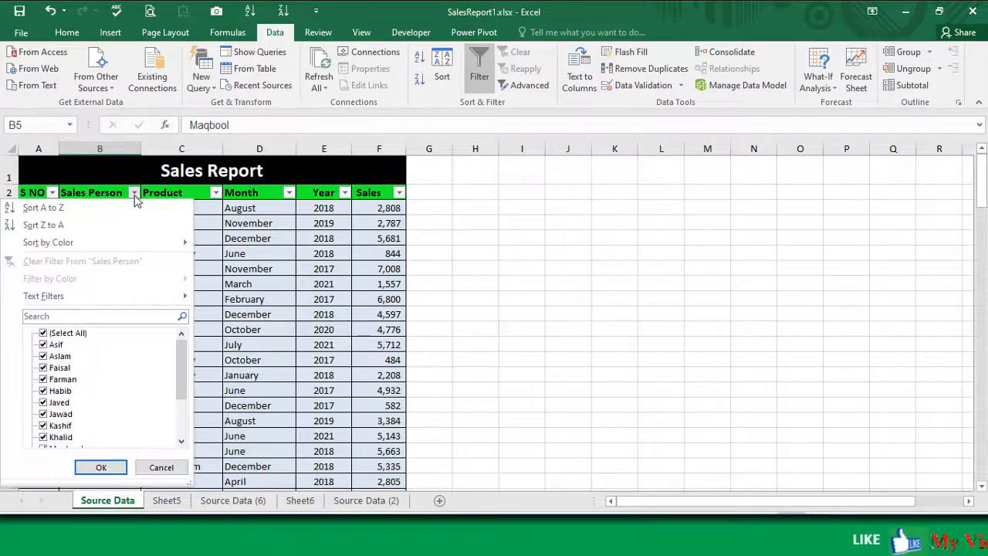
left_click(43, 333)
left_click(43, 355)
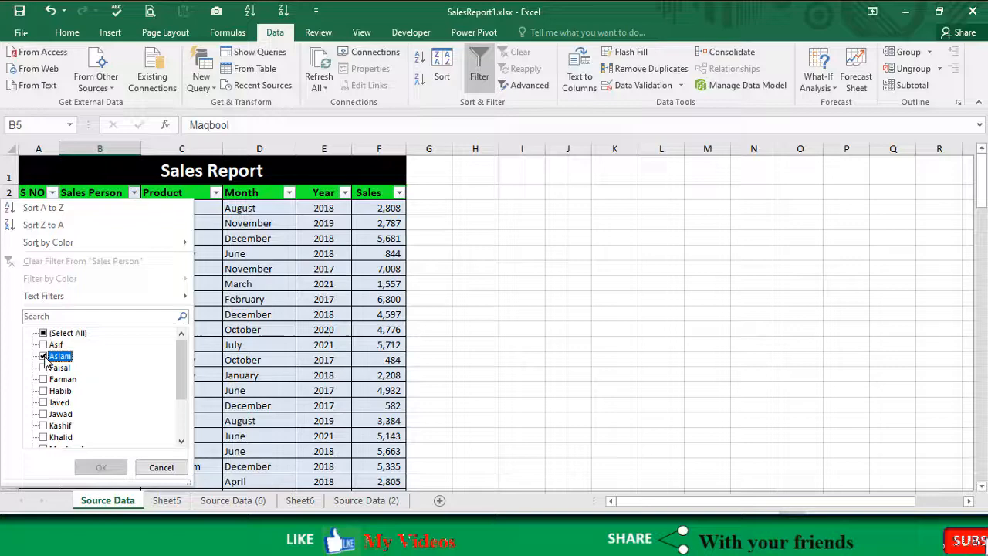
left_click(43, 402)
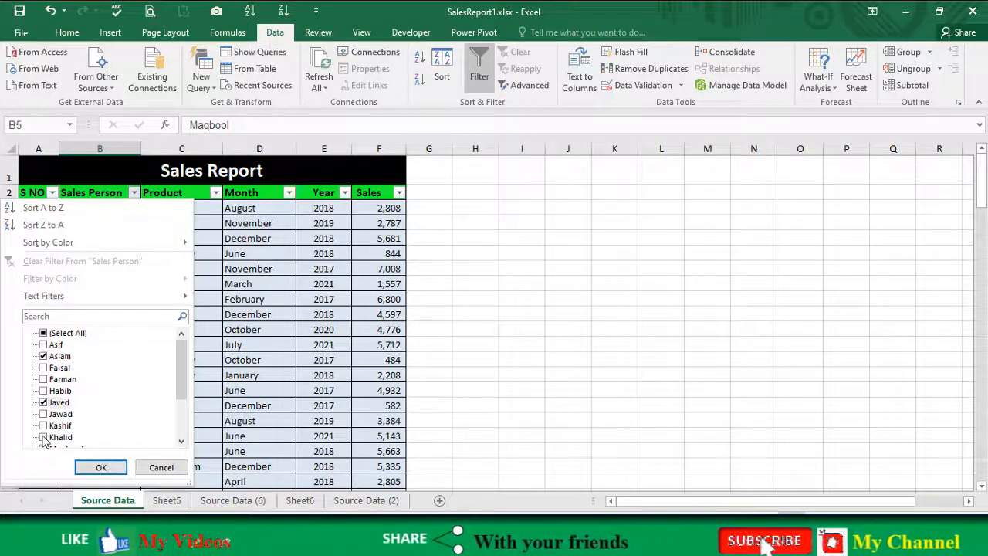
left_click(44, 437)
left_click(101, 467)
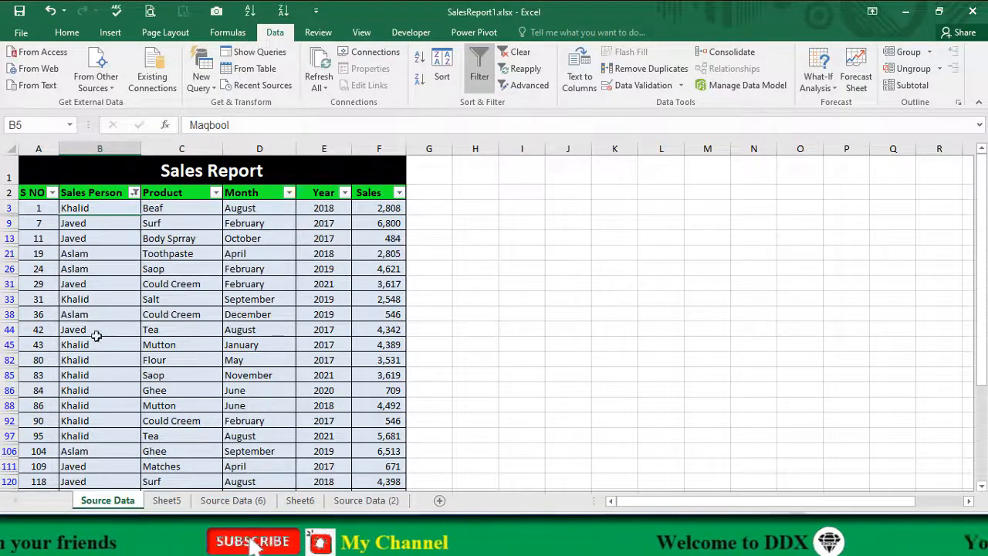
scroll(107, 448, "down", 2)
scroll(106, 417, "up", 2)
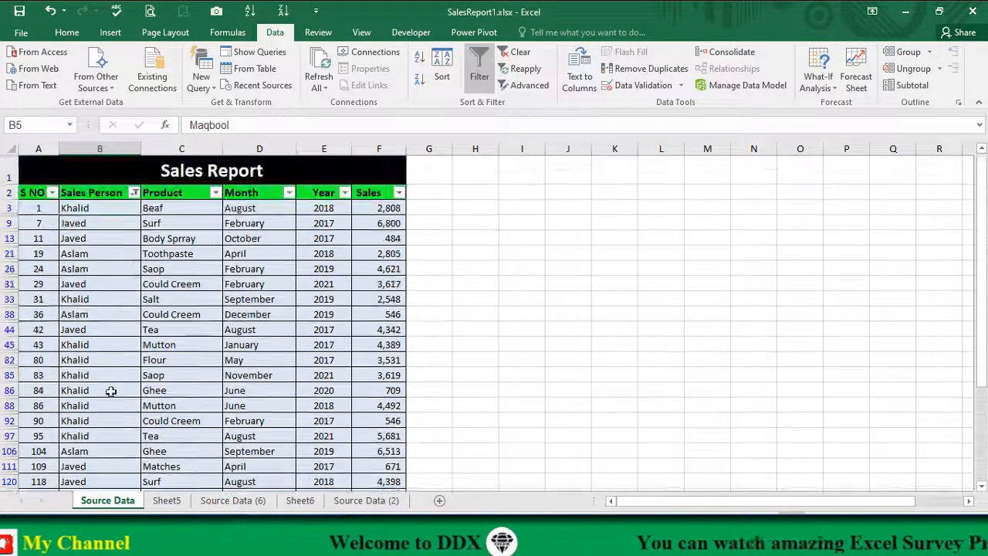
- Sort the filtered Sales Person column from A to Z and review how the rows are grouped by salesperson
left_click(134, 193)
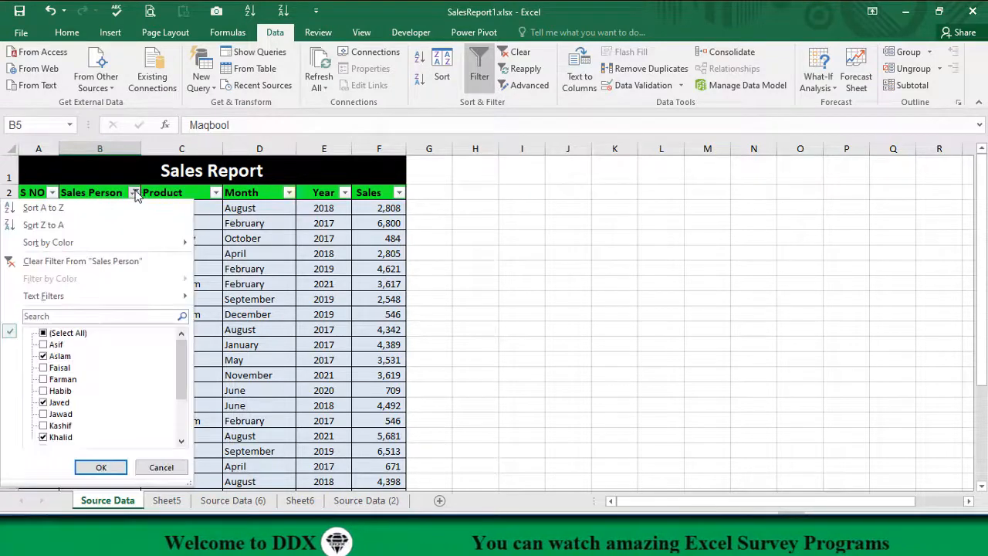
left_click(41, 208)
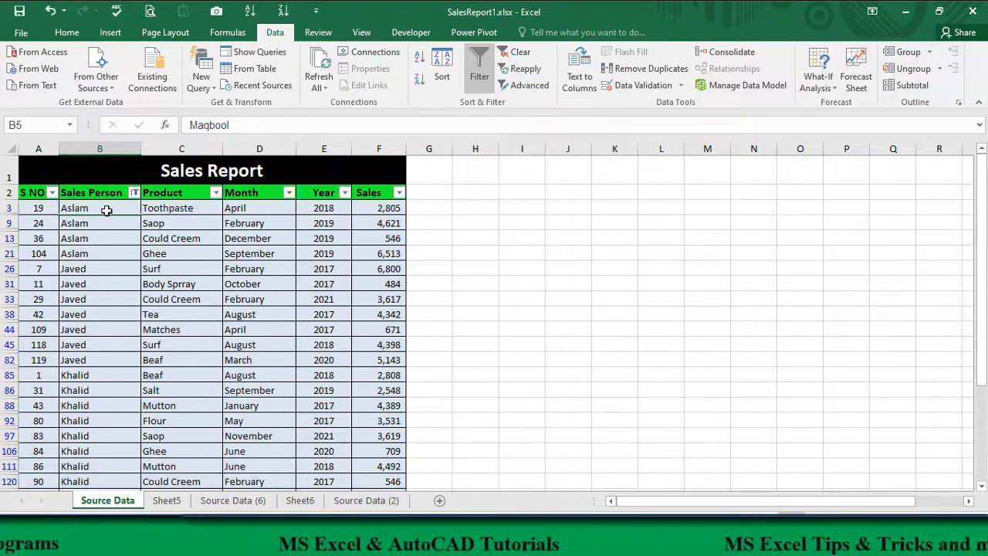
left_click_drag(106, 211, 96, 253)
left_click_drag(95, 324, 106, 502)
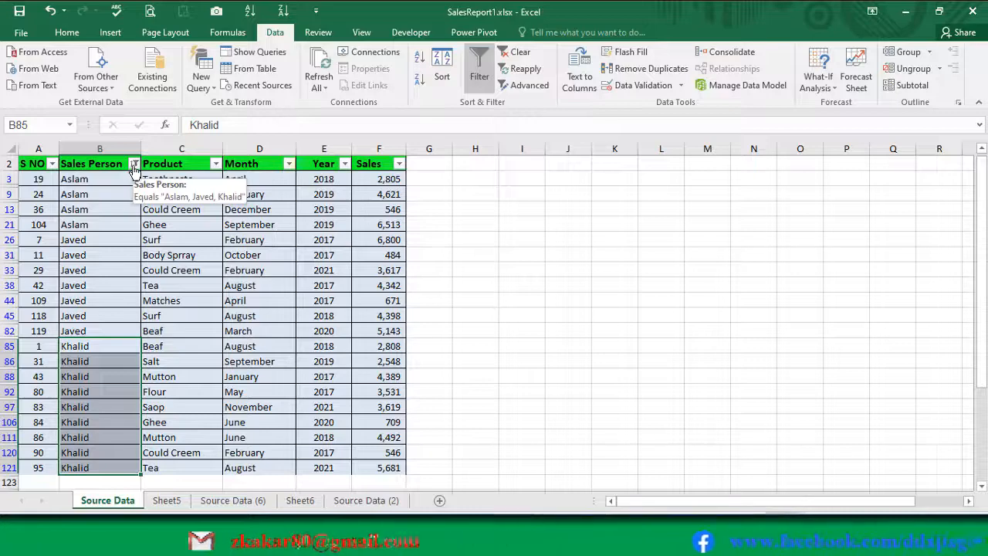
- Reverse the Sales Person sort to Z to A and review the reordered rows
left_click(134, 164)
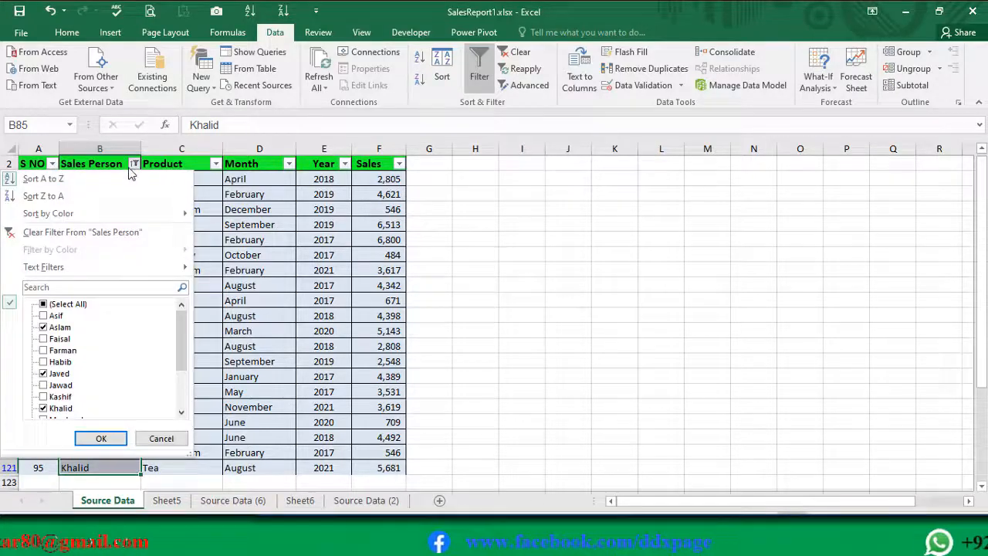
left_click(43, 196)
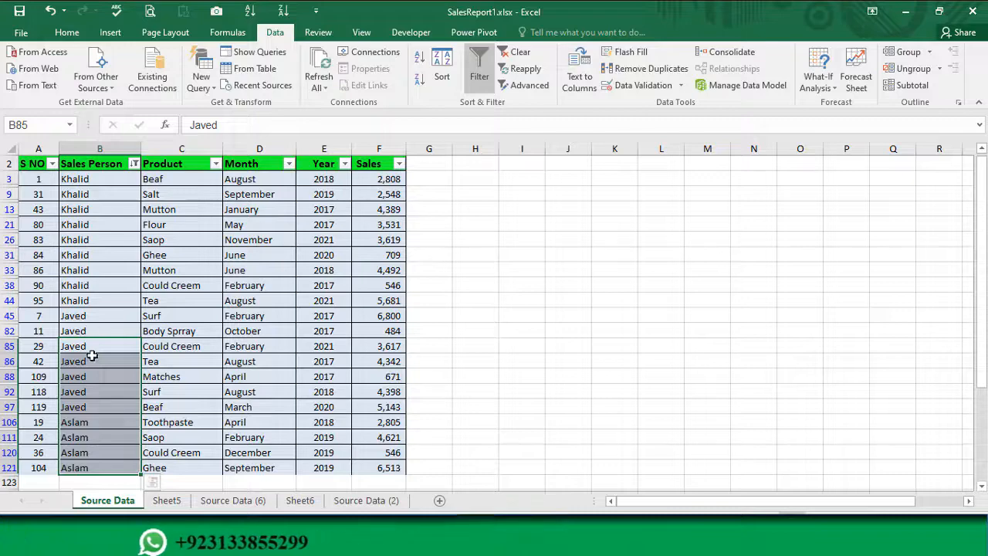
scroll(91, 363, "down", 1)
left_click(91, 407)
scroll(116, 409, "up", 2)
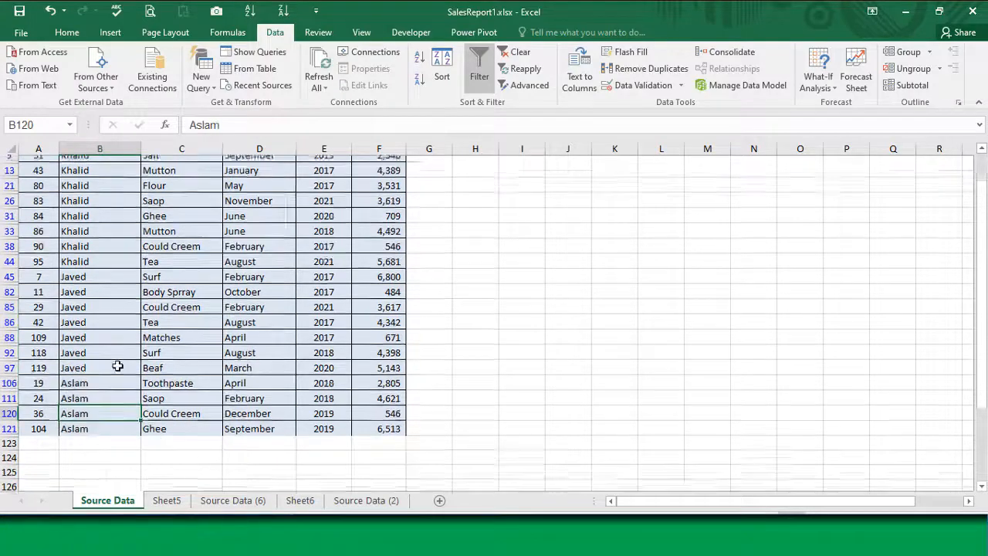
- Reselect all salespeople in the Sales Person filter and check the order of the full table
left_click(134, 192)
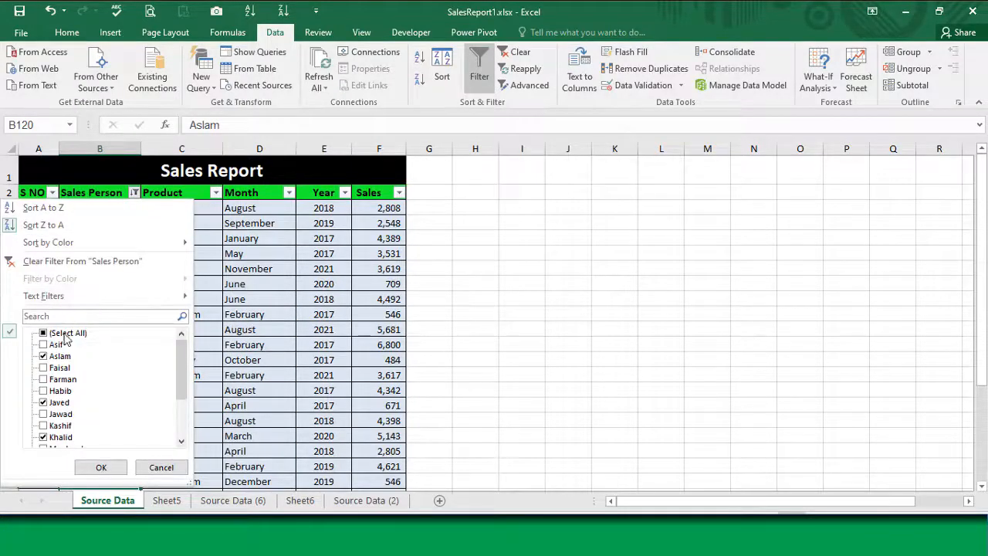
left_click(101, 469)
left_click_drag(84, 331, 72, 314)
left_click(41, 229)
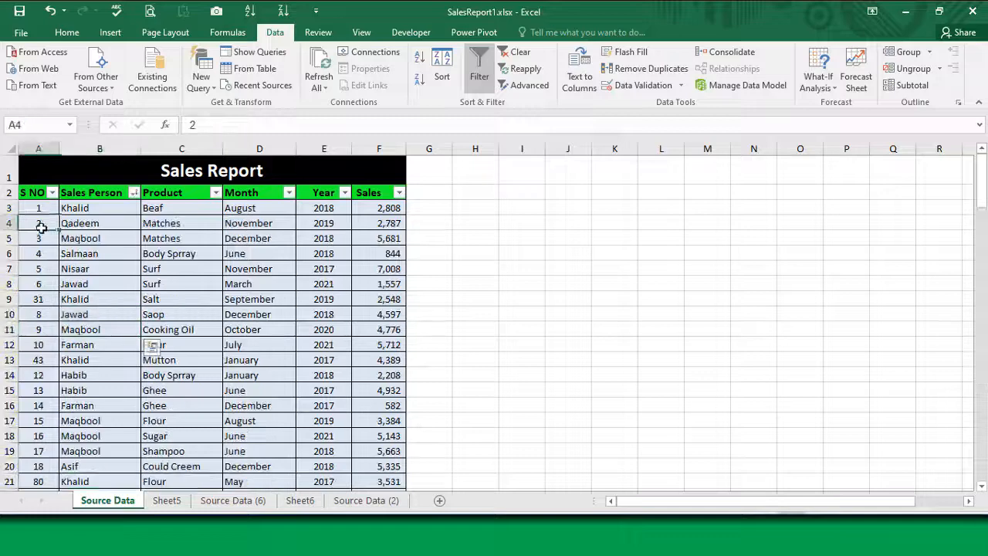
left_click_drag(76, 226, 88, 330)
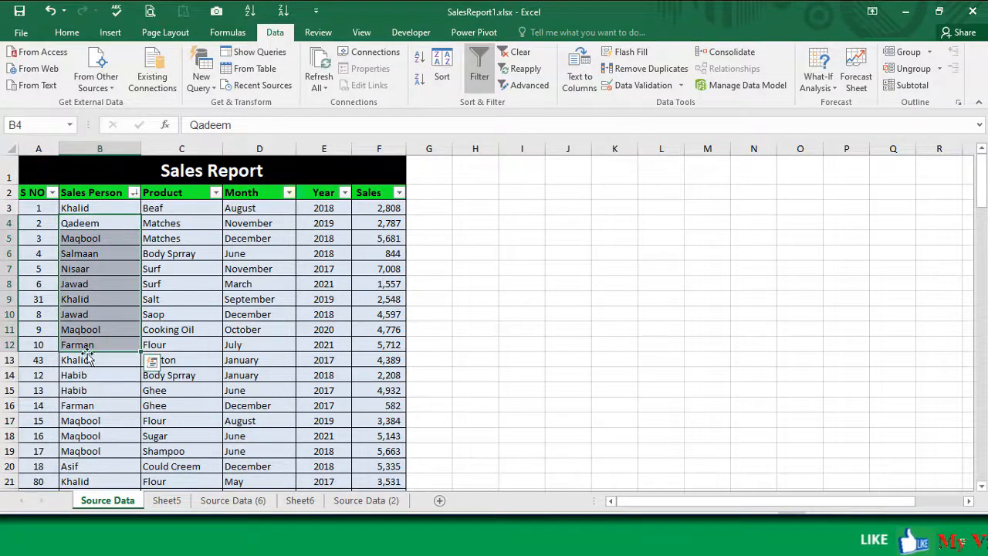
- Sort the S NO column from smallest to largest and review the order of the rows
left_click_drag(34, 269, 39, 344)
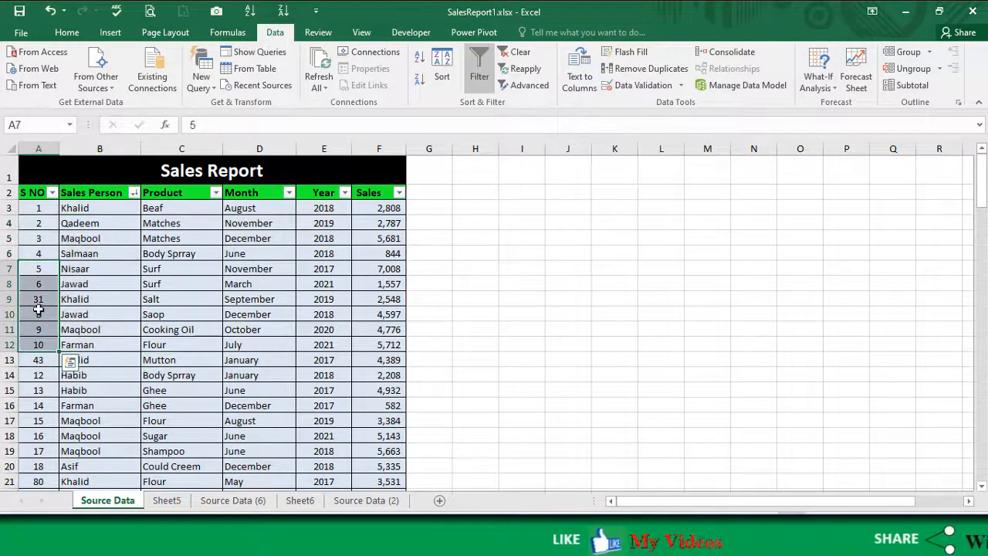
left_click(52, 192)
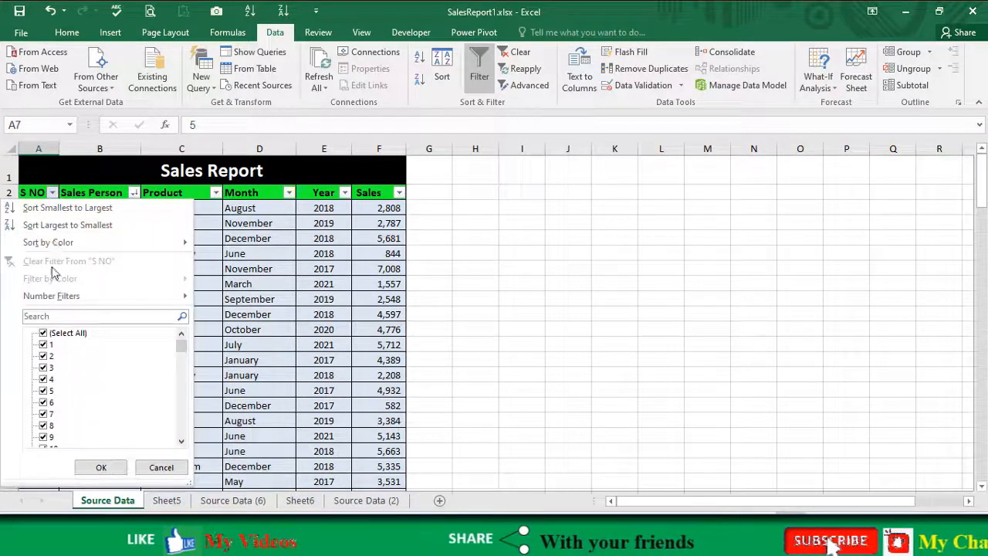
left_click(62, 208)
left_click(109, 387)
scroll(106, 380, "down", 3)
scroll(110, 379, "up", 3)
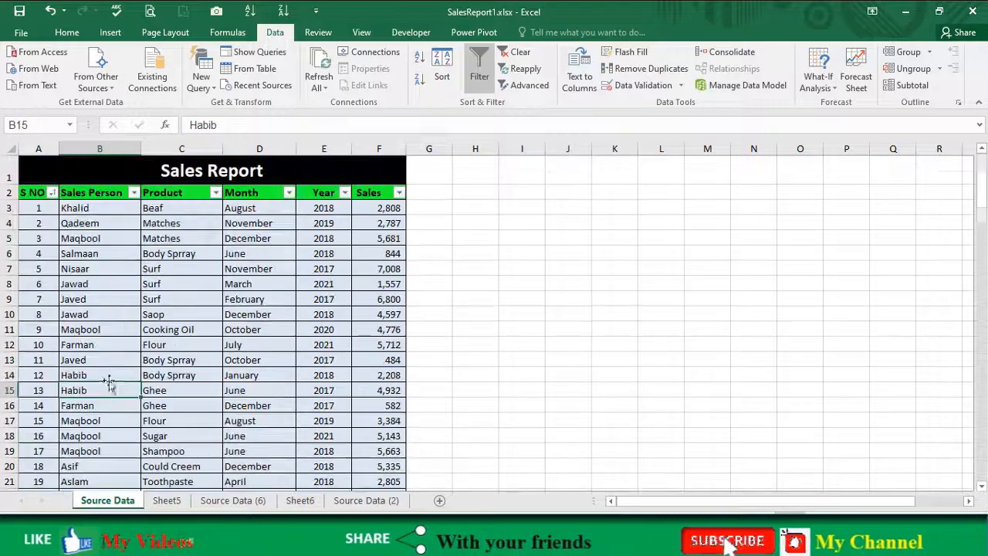
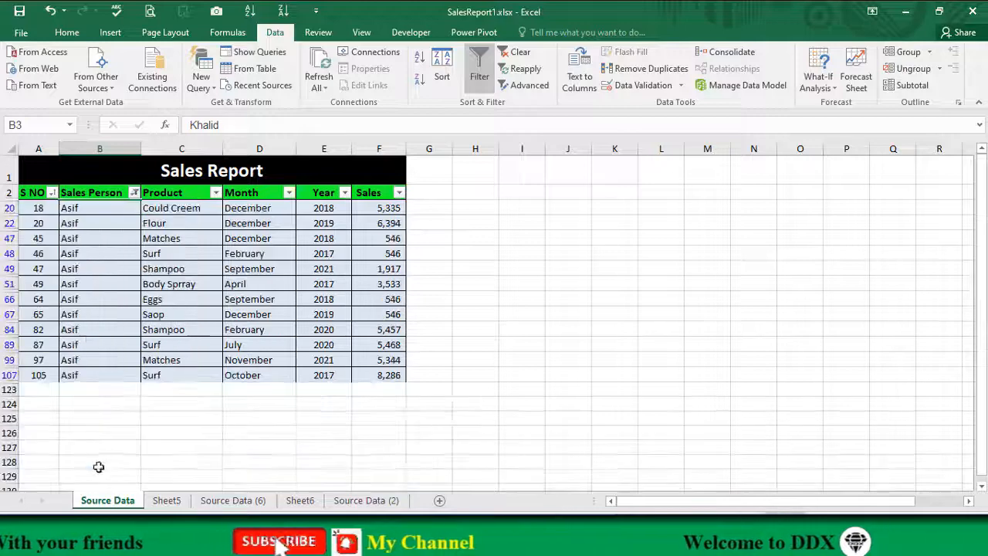
- Fill the filtered Sales Person cells of the first listed salesperson with red
left_click_drag(99, 209, 106, 378)
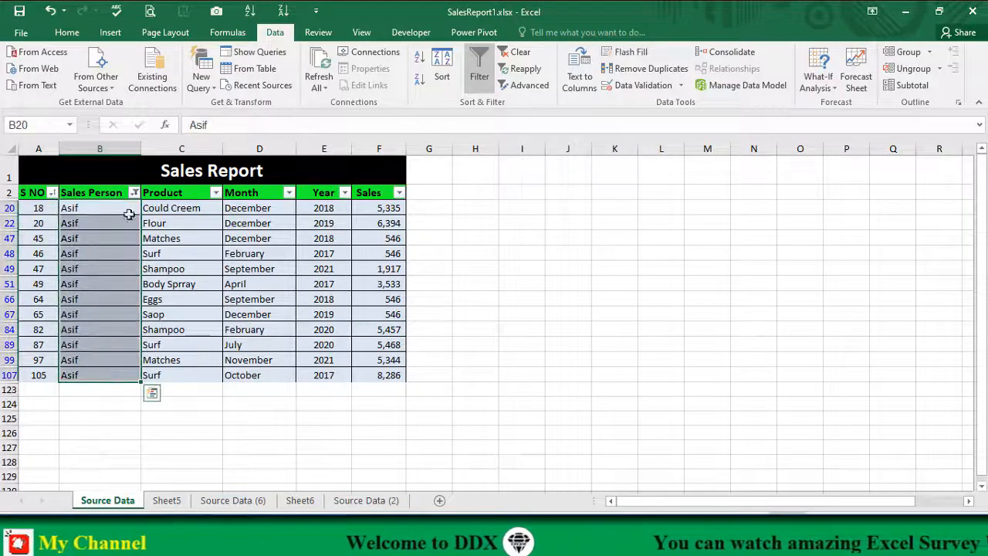
left_click(69, 34)
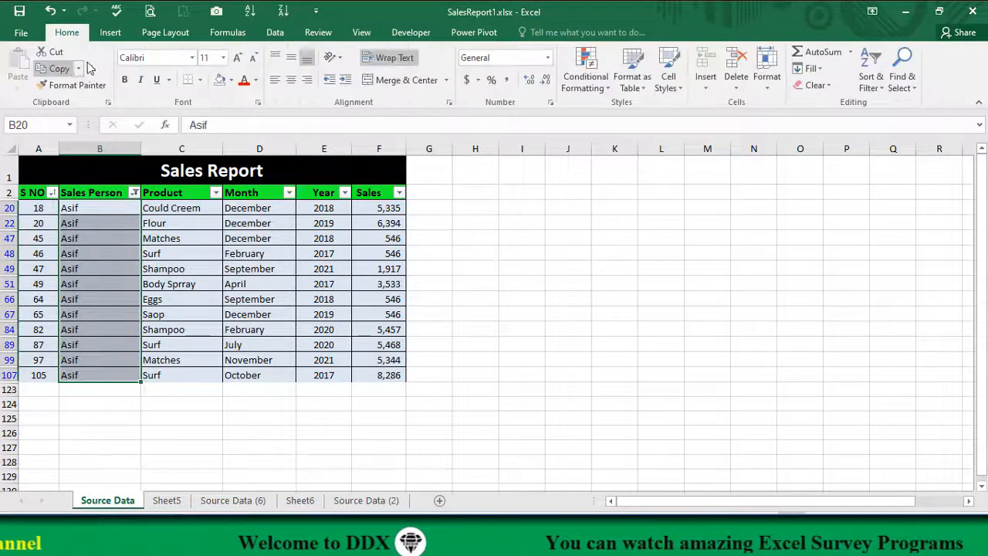
left_click(231, 80)
left_click(235, 190)
left_click(106, 269)
- Filter the Sales Person column to only the fourth listed salesperson and fill those name cells with yellow
left_click(135, 193)
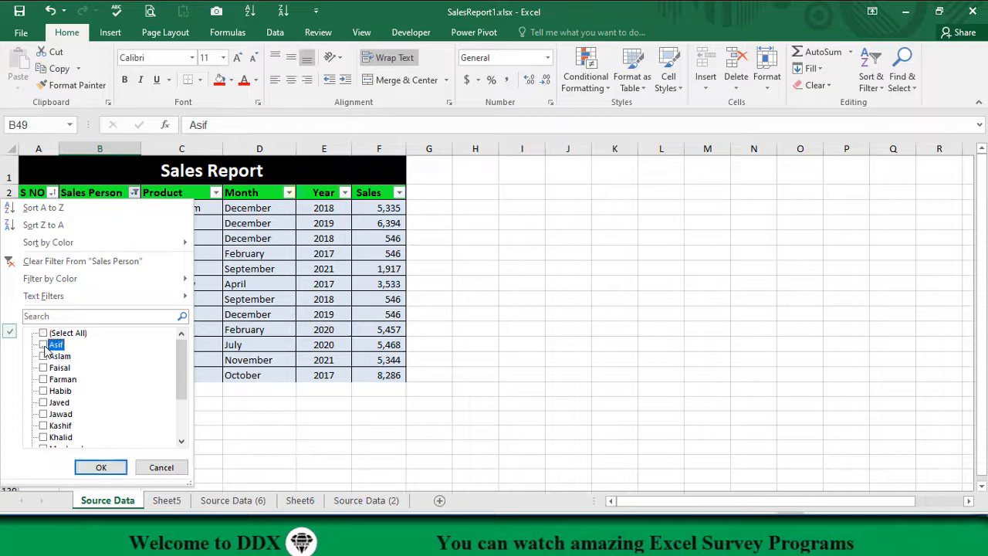
left_click(44, 379)
key("Return")
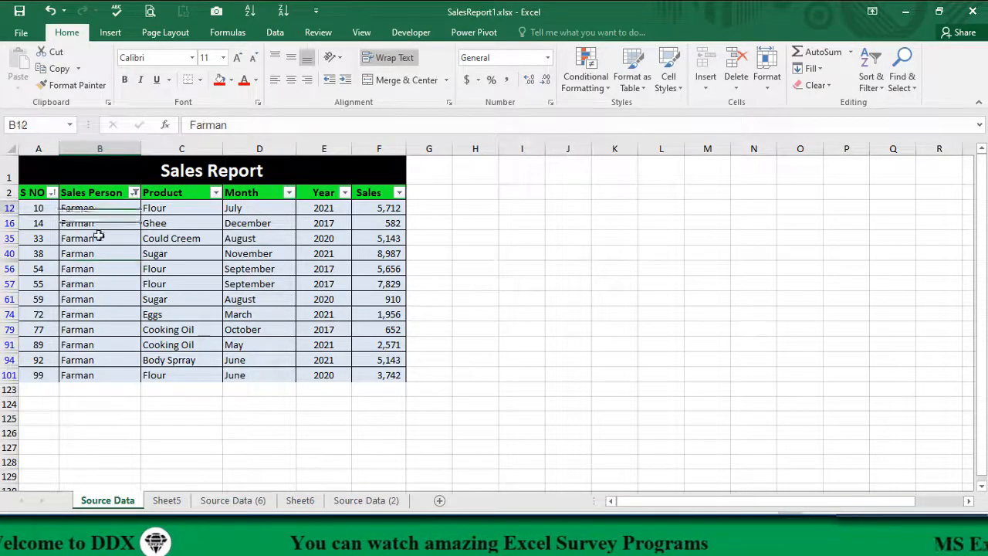
left_click_drag(99, 237, 106, 375)
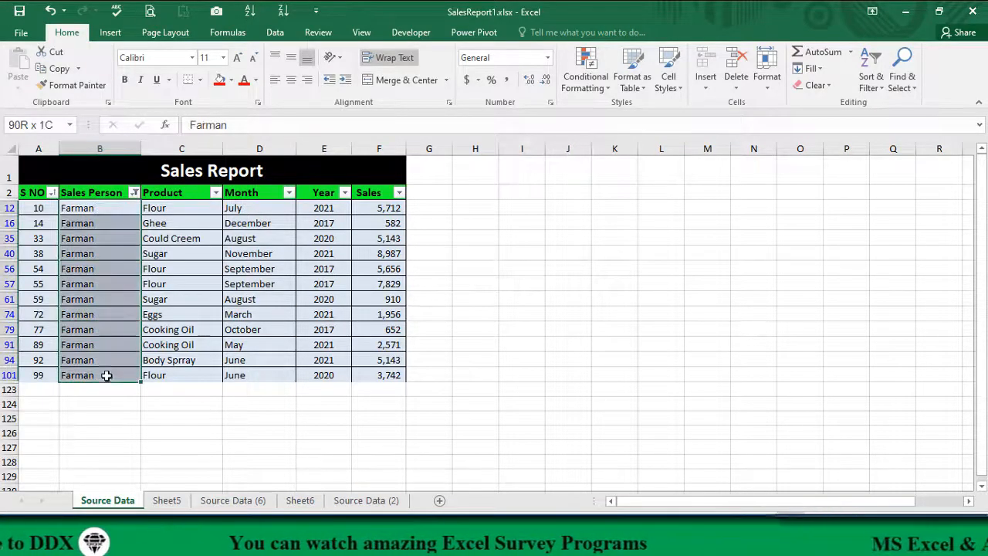
left_click(230, 80)
- Filter the Sales Person column to only the eighth listed salesperson and fill those name cells with green
left_click(135, 193)
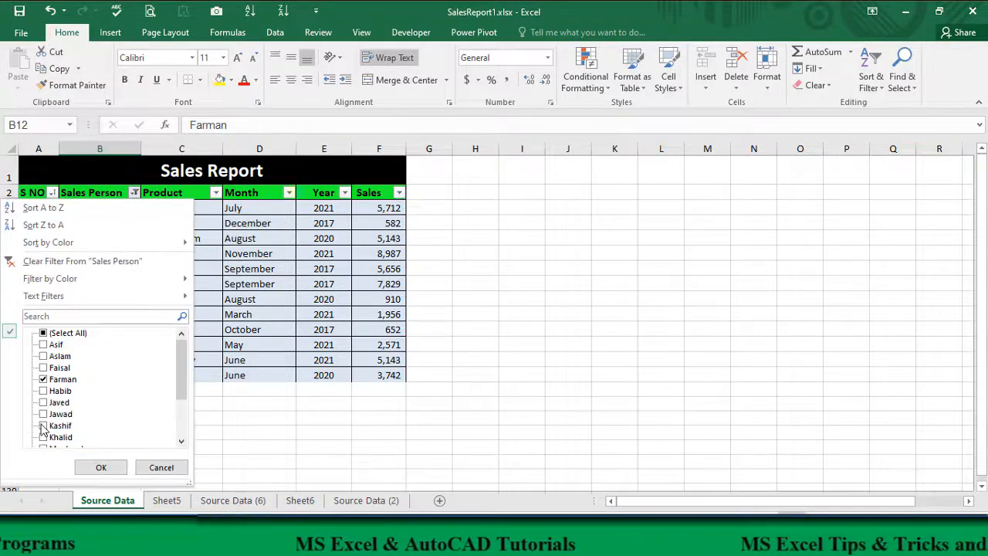
left_click(100, 468)
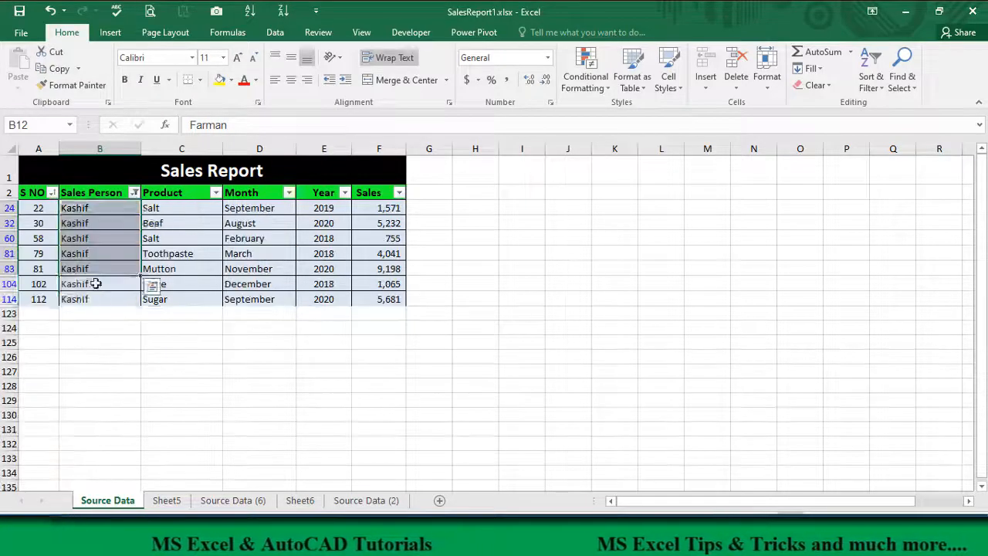
left_click(232, 81)
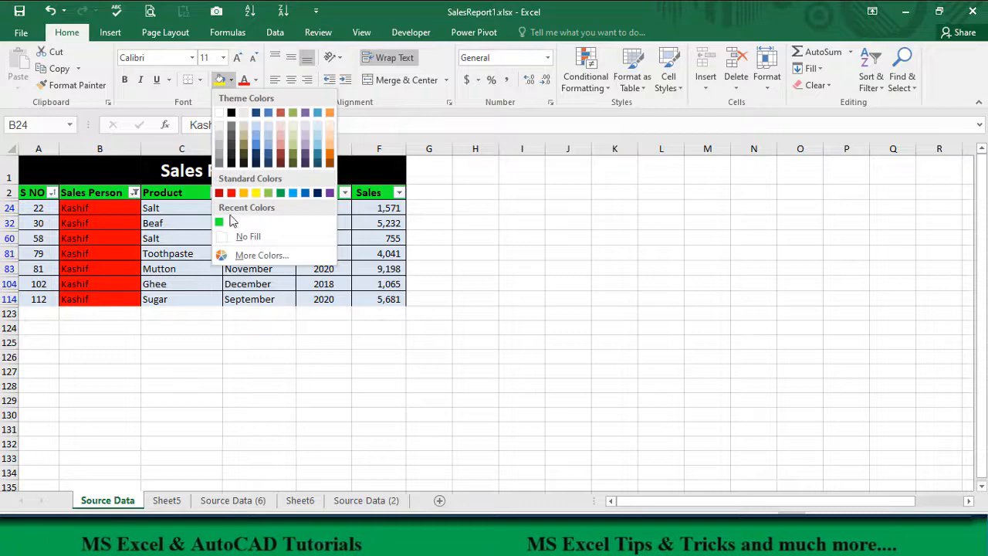
left_click(281, 193)
left_click(185, 234)
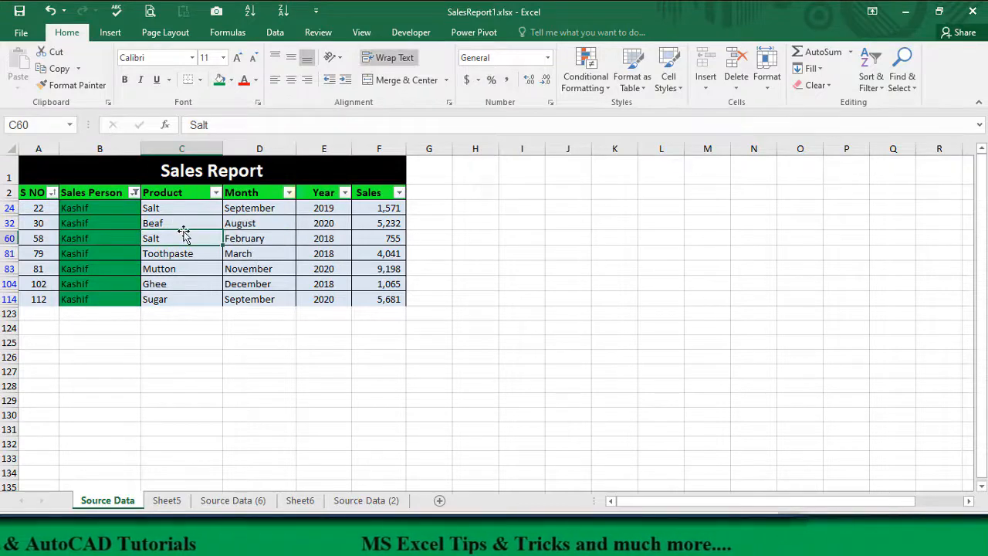
- Reselect all salespeople in the Sales Person filter and review the colored cells throughout the table
left_click(134, 193)
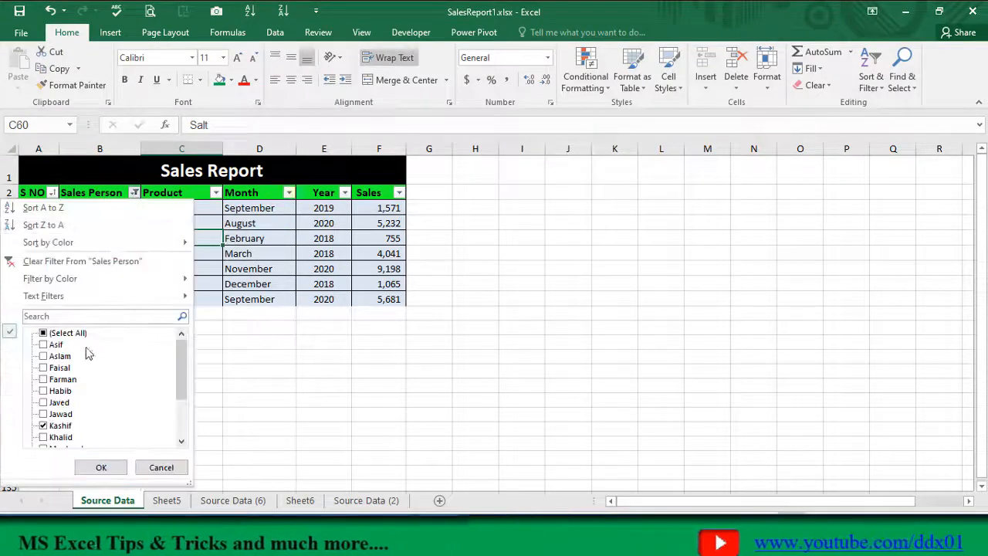
left_click(44, 334)
left_click(101, 467)
scroll(131, 347, "down", 14)
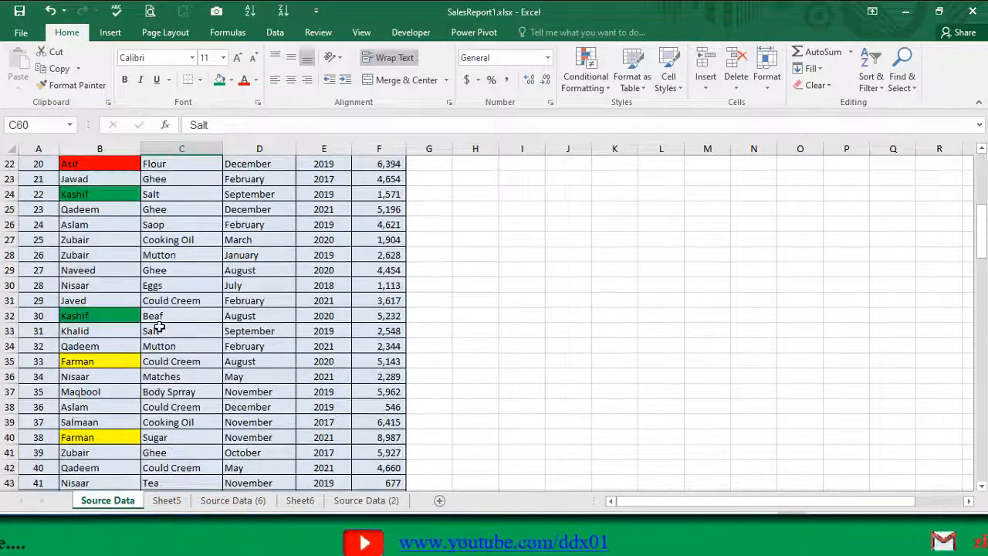
scroll(160, 331, "up", 3)
scroll(161, 330, "down", 14)
scroll(170, 327, "up", 9)
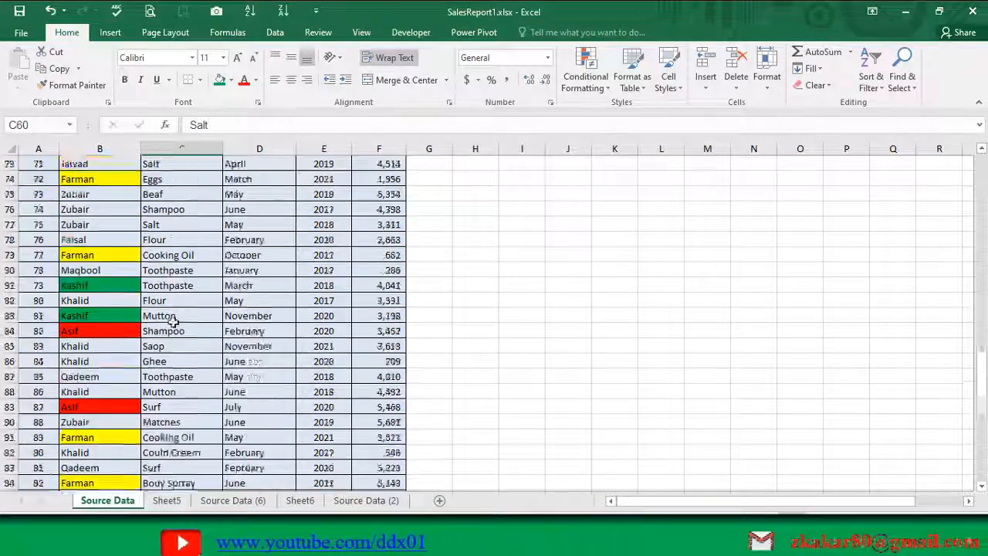
scroll(104, 194, "up", 16)
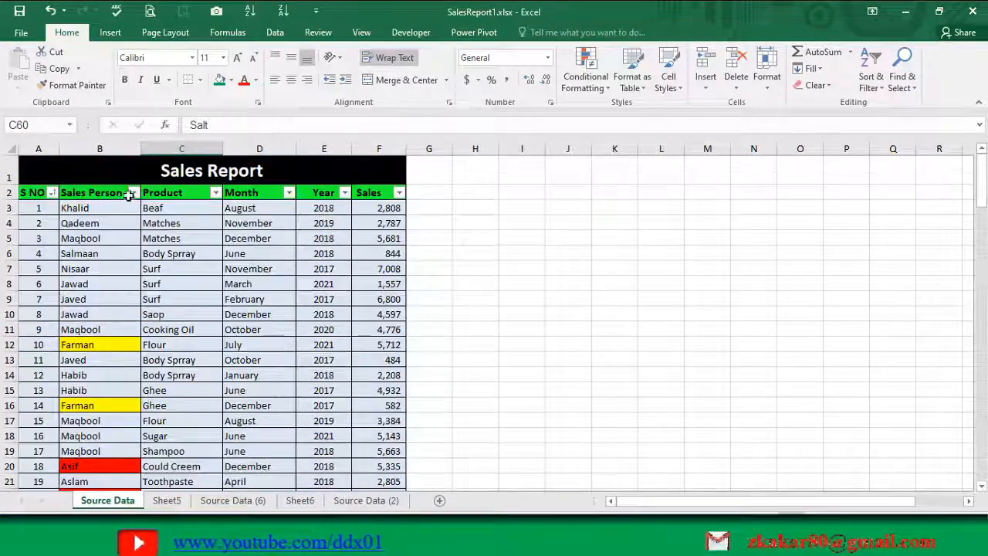
- Filter the Sales Person column by the yellow cell color
left_click(133, 193)
mouse_move(34, 284)
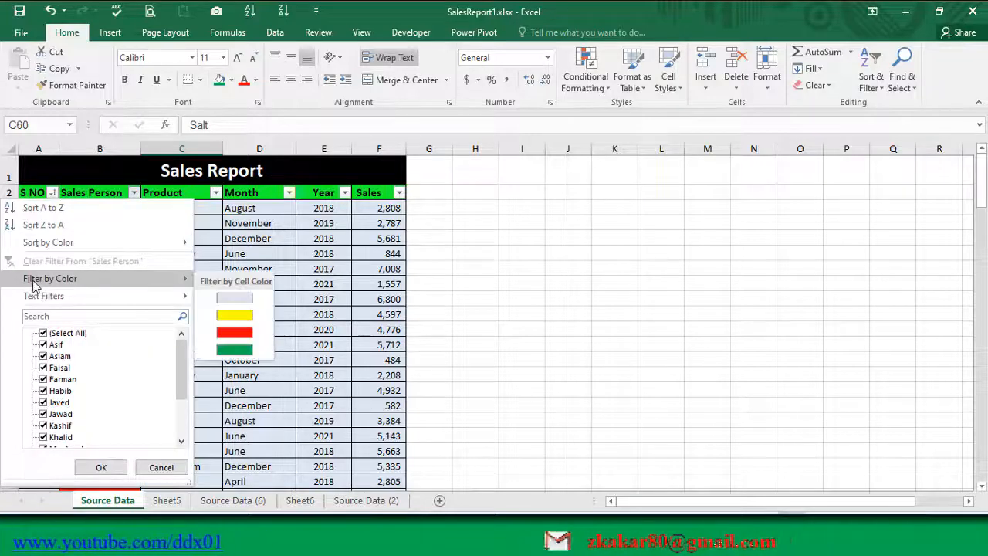
left_click(241, 316)
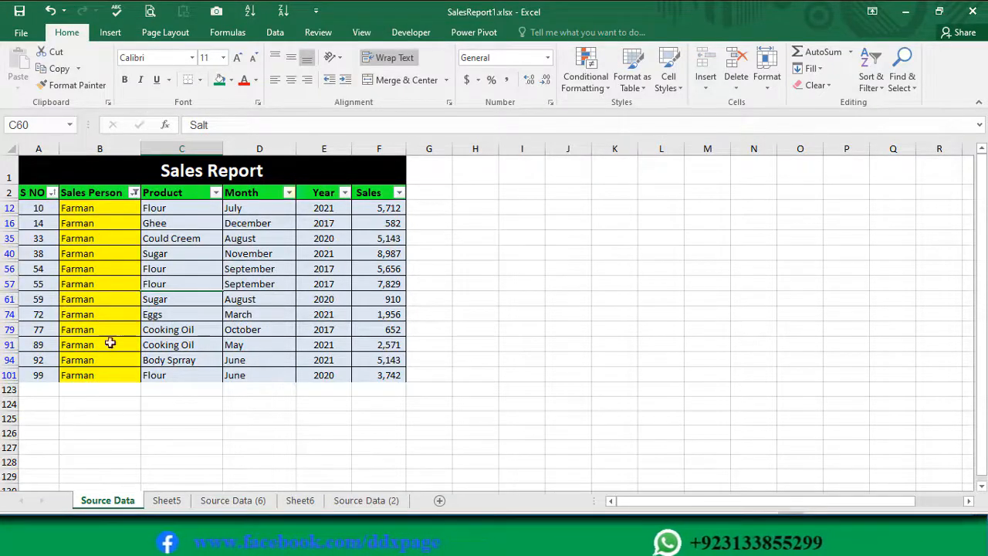
- Switch the Sales Person color filter to the red cell color
left_click(135, 193)
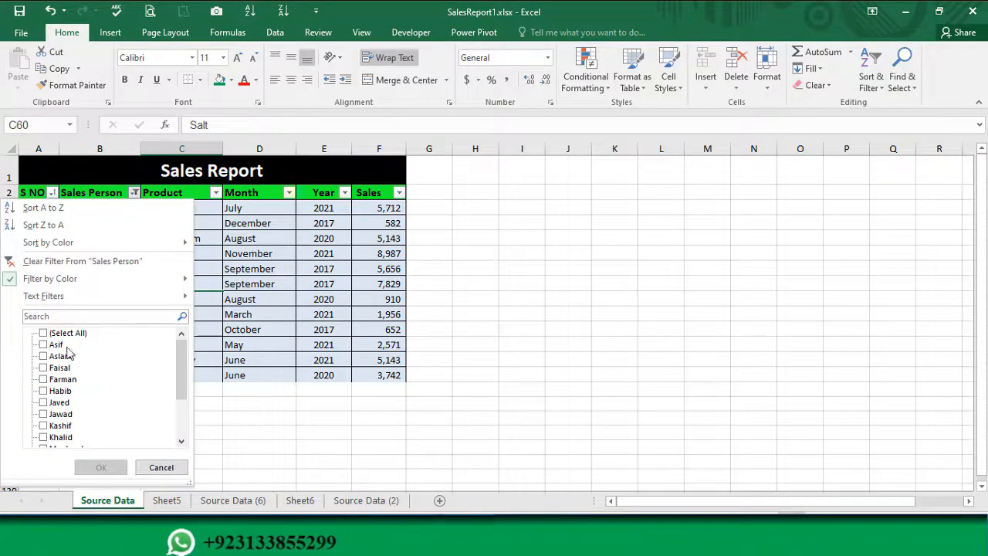
mouse_move(69, 279)
left_click(227, 336)
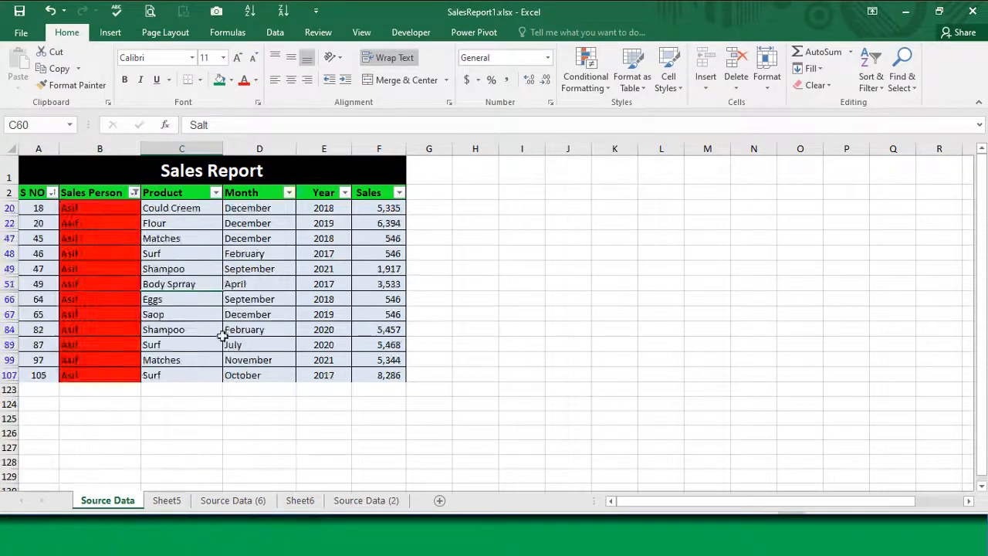
- Switch the Sales Person color filter to the light default cell color and review the filtered rows
left_click(134, 193)
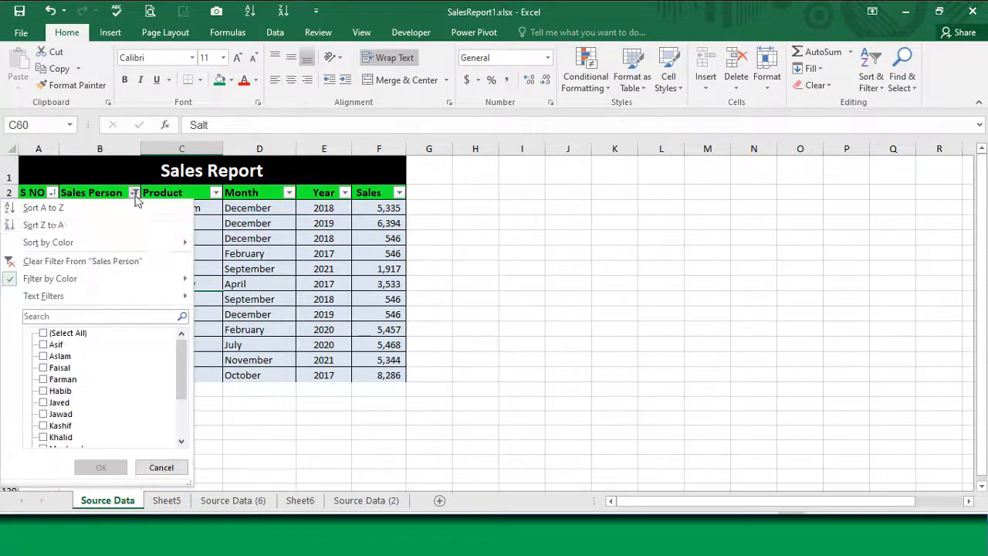
mouse_move(179, 278)
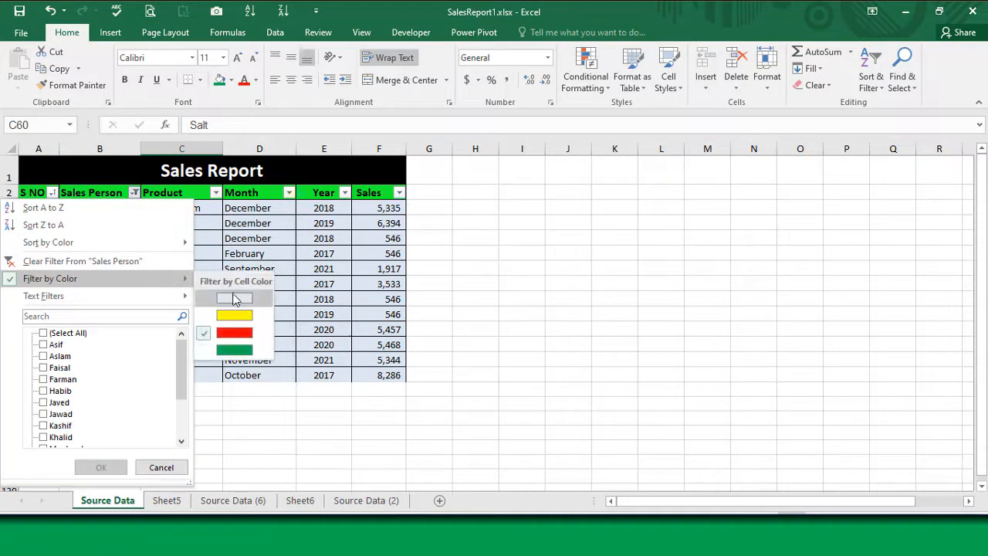
left_click(235, 299)
scroll(101, 348, "down", 17)
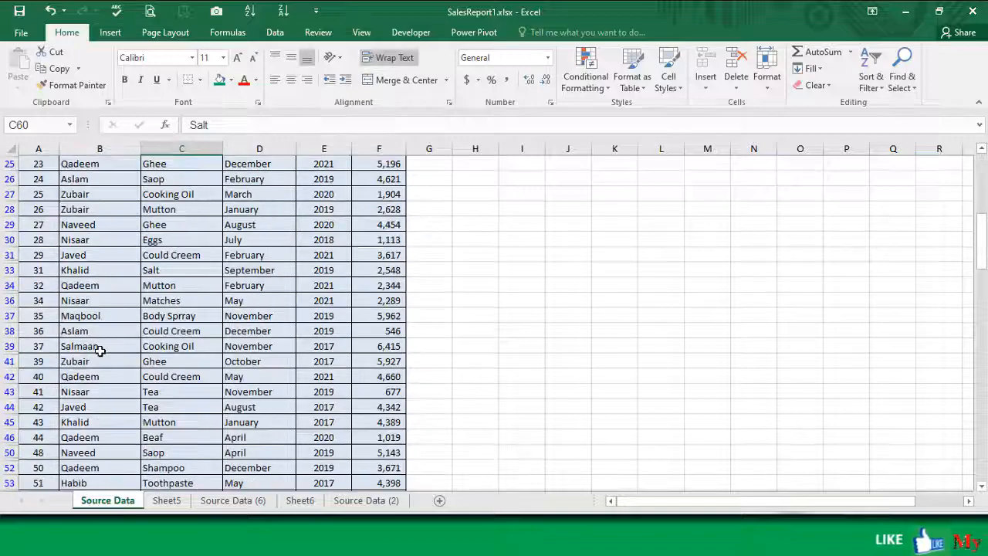
scroll(100, 361, "up", 15)
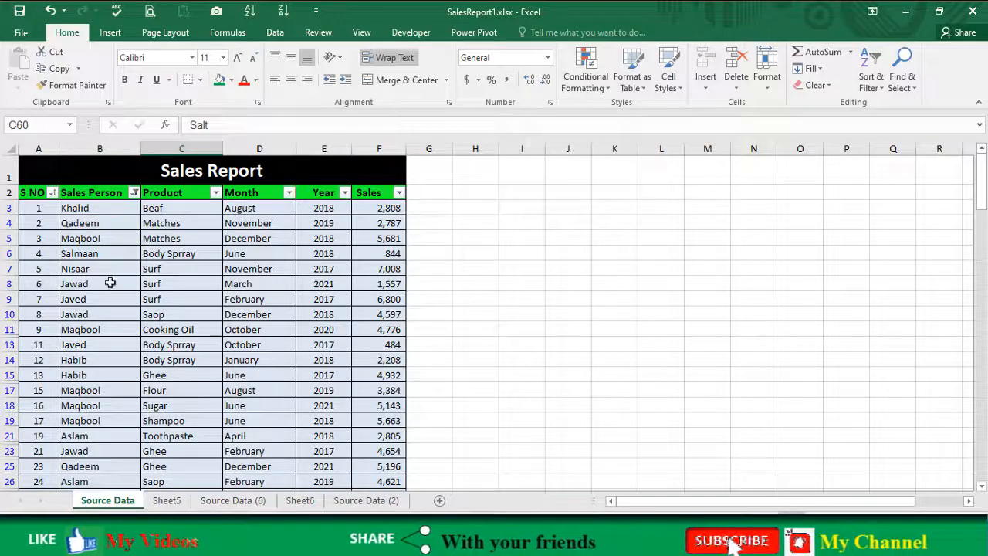
- Sort the Sales Person column by the red cell color and review the order of the whole table
left_click(134, 193)
mouse_move(48, 243)
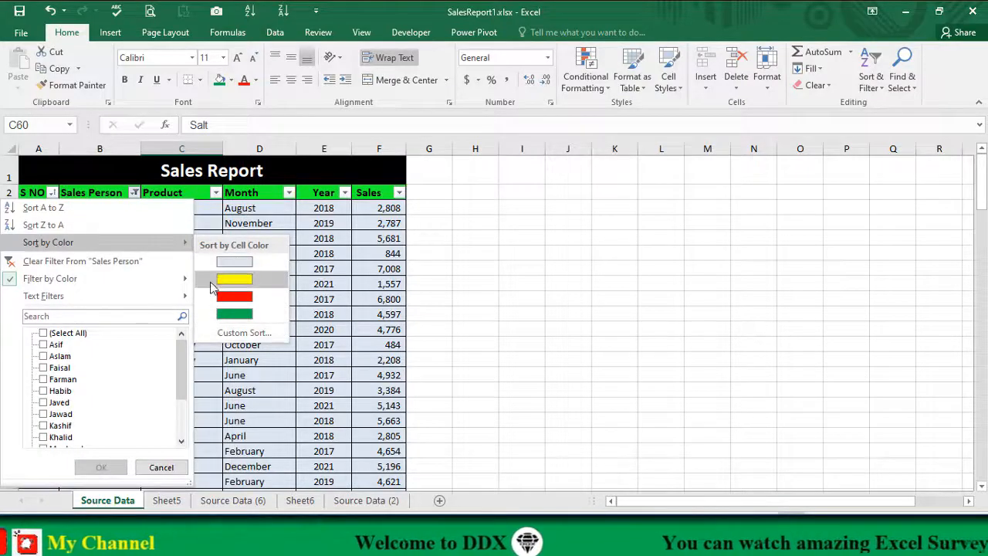
left_click(232, 296)
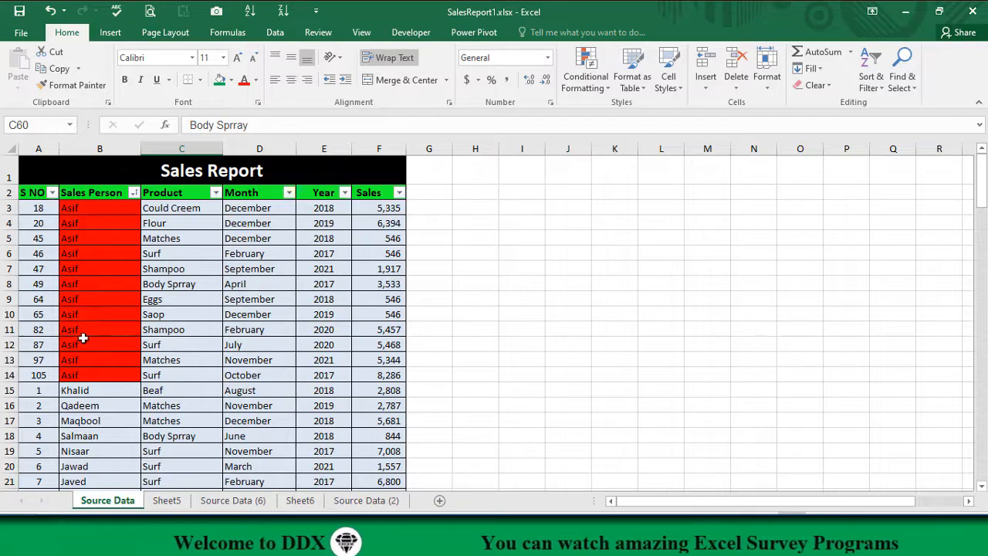
scroll(99, 294, "down", 1)
scroll(104, 286, "up", 1)
scroll(103, 301, "down", 14)
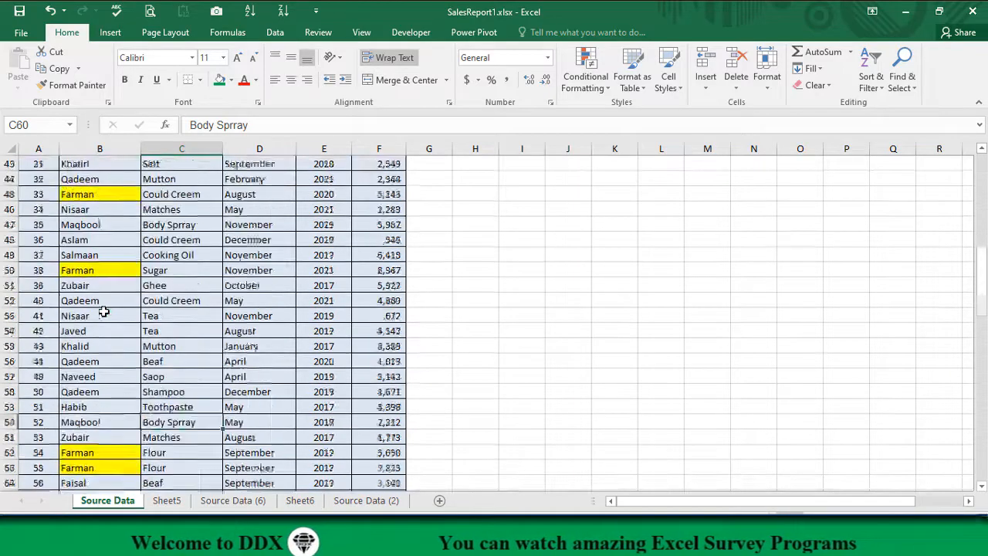
scroll(104, 312, "down", 7)
scroll(99, 363, "up", 20)
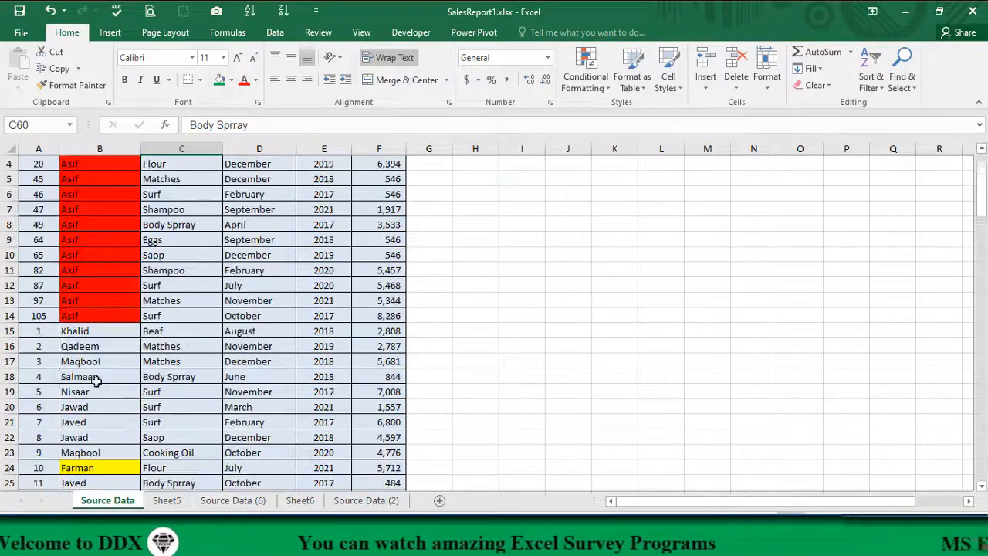
scroll(97, 378, "up", 1)
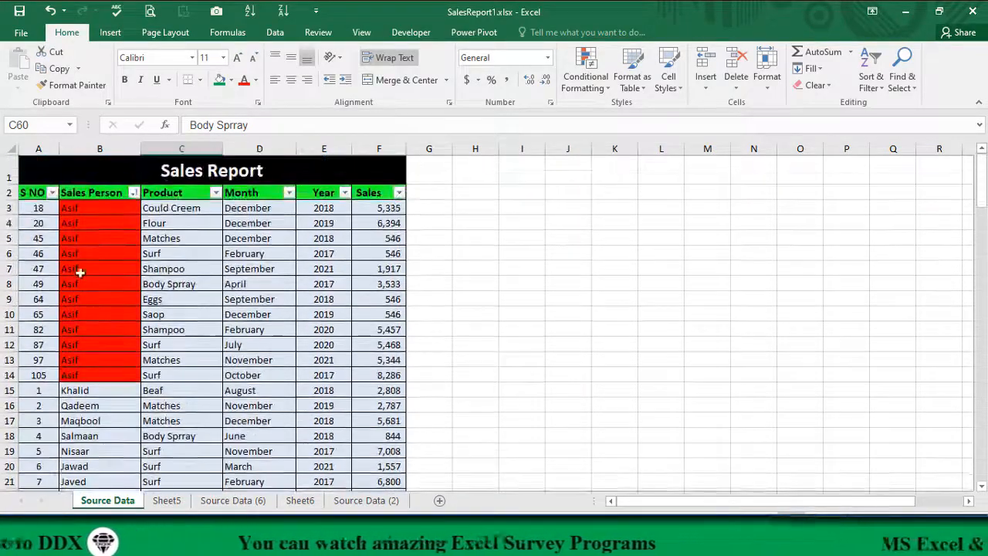
- Sort the Sales Person column by the yellow cell color and review how the yellow and red groups are ordered
left_click(135, 192)
mouse_move(186, 242)
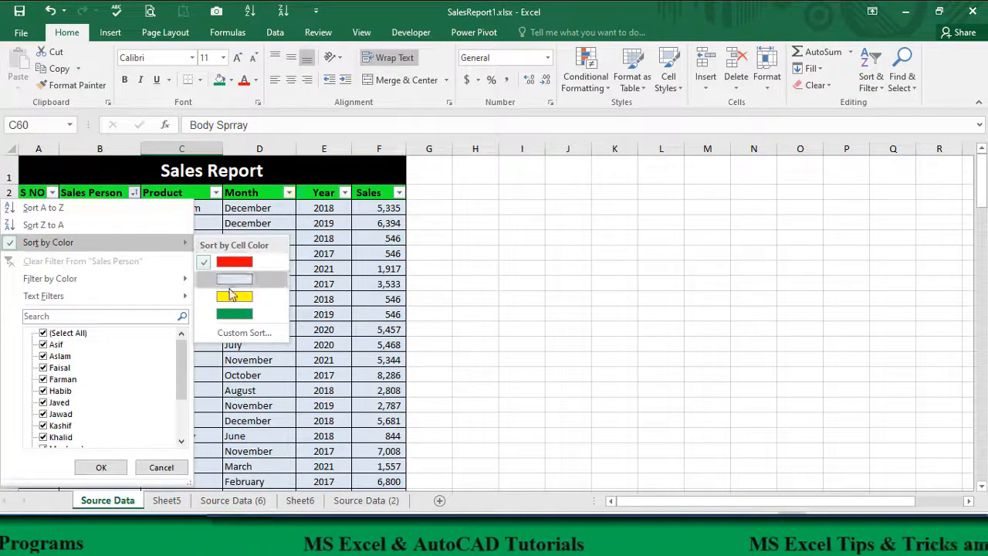
left_click(234, 296)
scroll(100, 338, "down", 6)
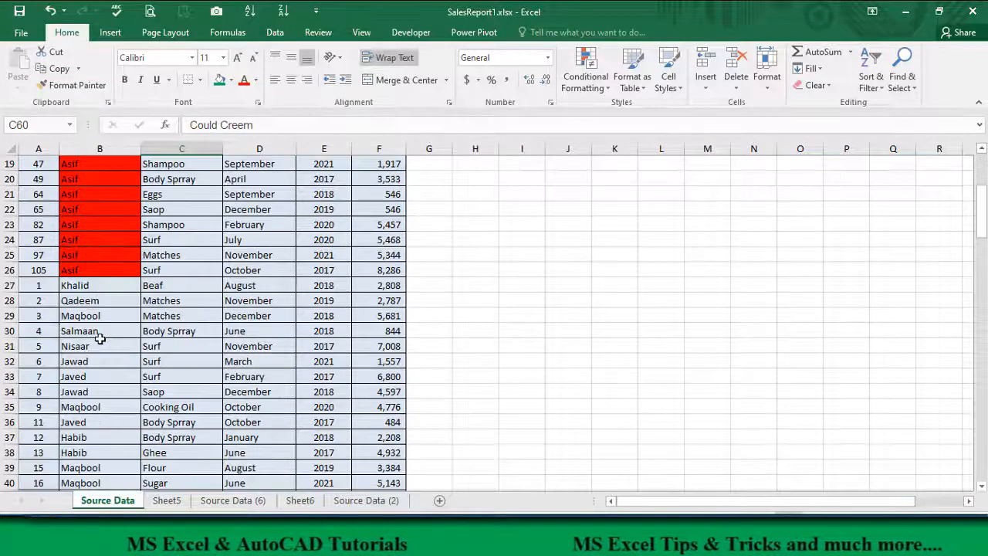
scroll(100, 338, "up", 5)
scroll(98, 392, "down", 5)
scroll(99, 395, "up", 4)
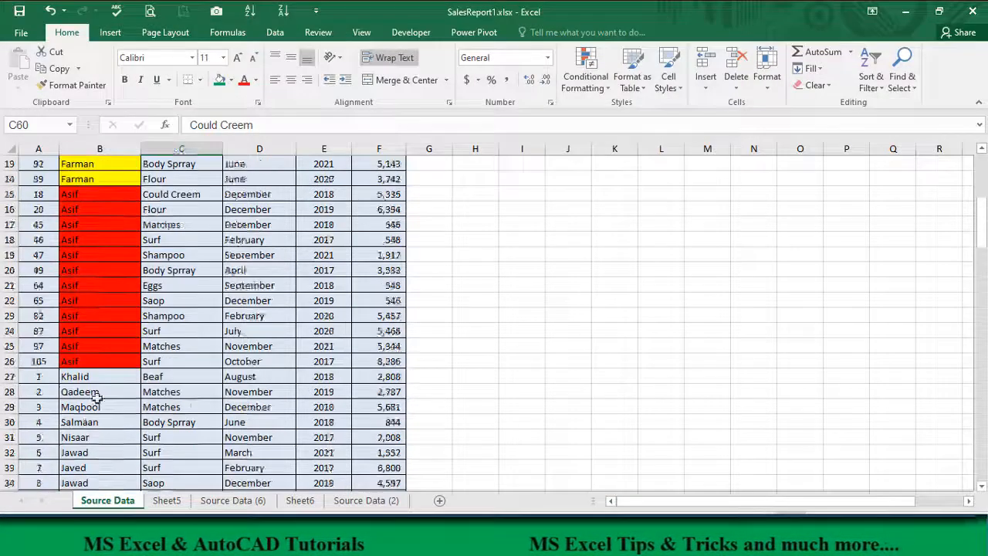
left_click_drag(109, 279, 100, 453)
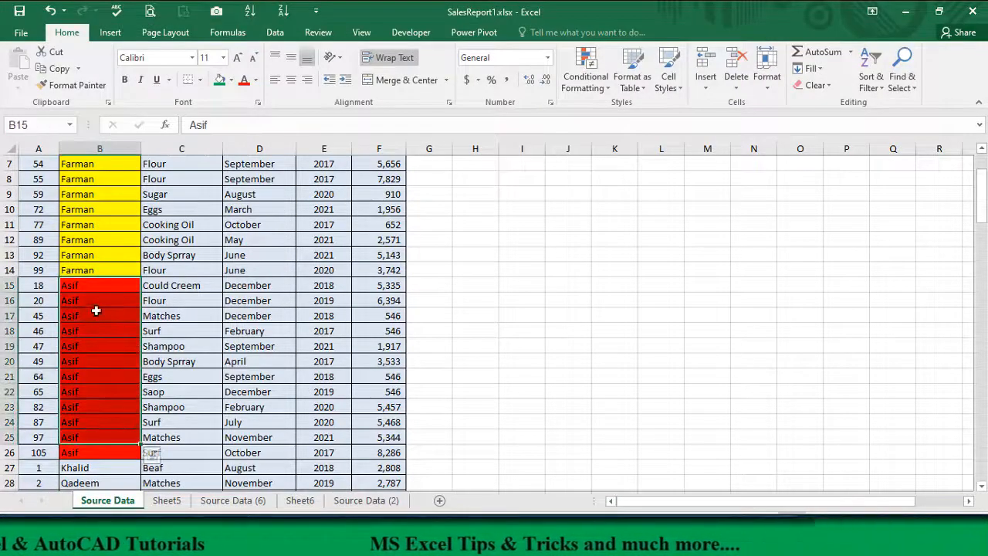
scroll(95, 282, "up", 2)
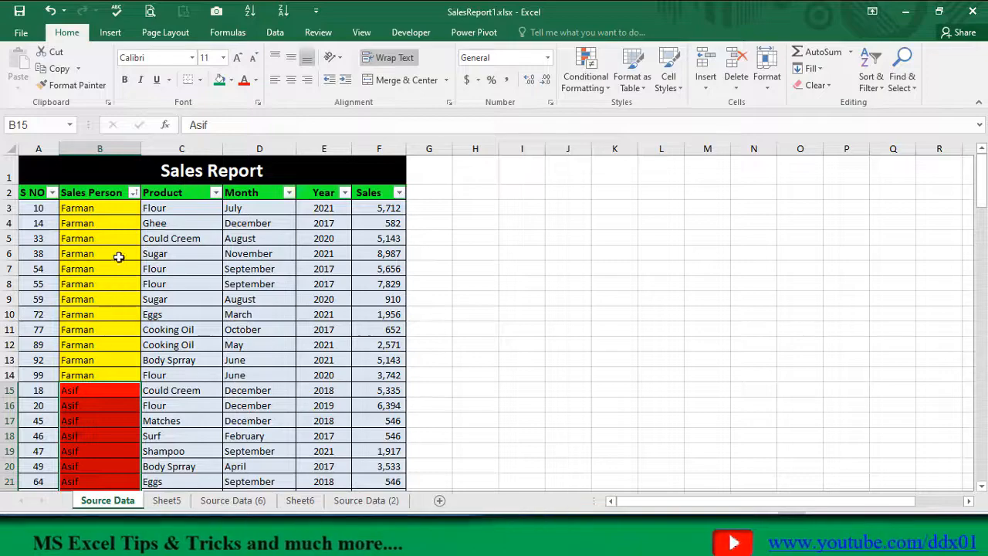
scroll(132, 242, "down", 4)
scroll(128, 282, "up", 4)
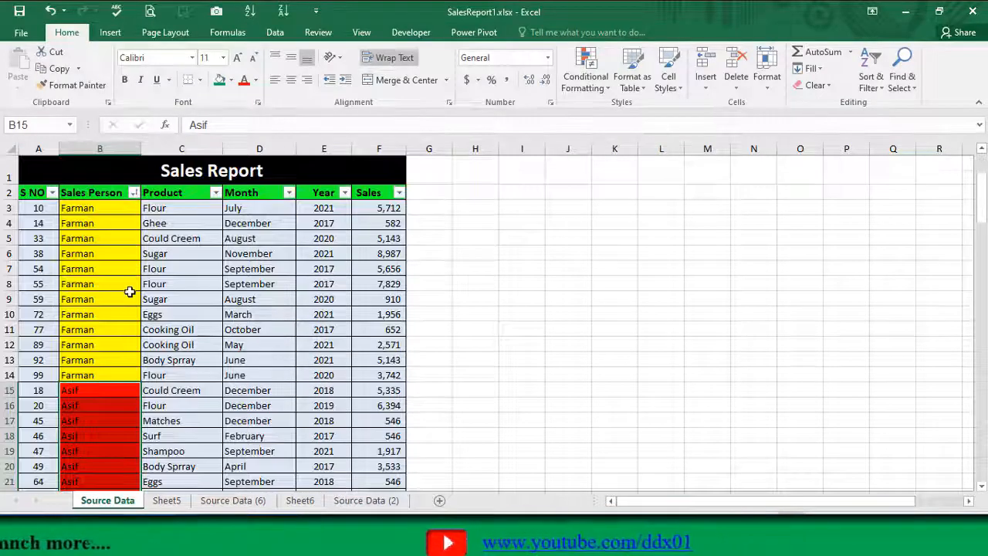
left_click(81, 253)
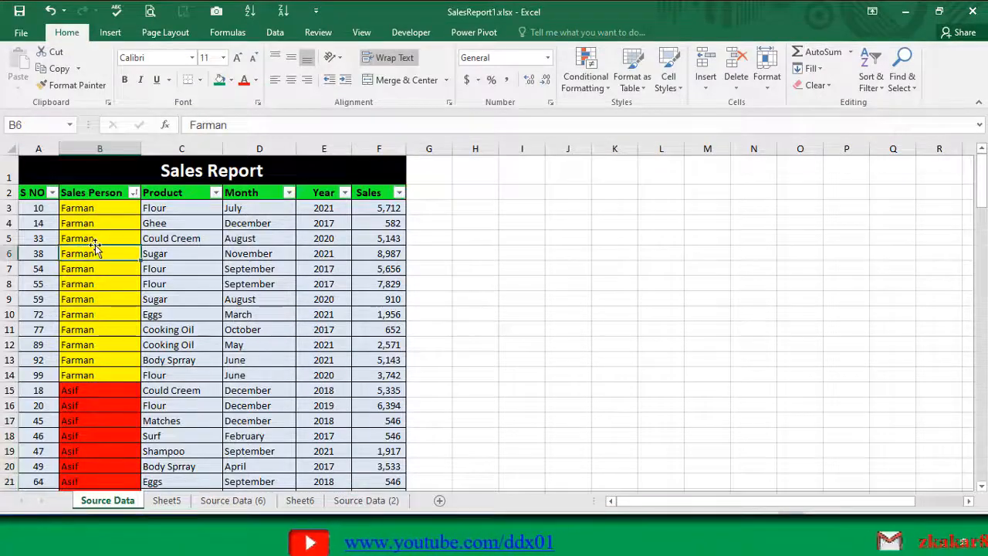
- Sort the S NO column from smallest to largest and review how the colored rows are distributed
left_click(38, 194)
left_click(51, 193)
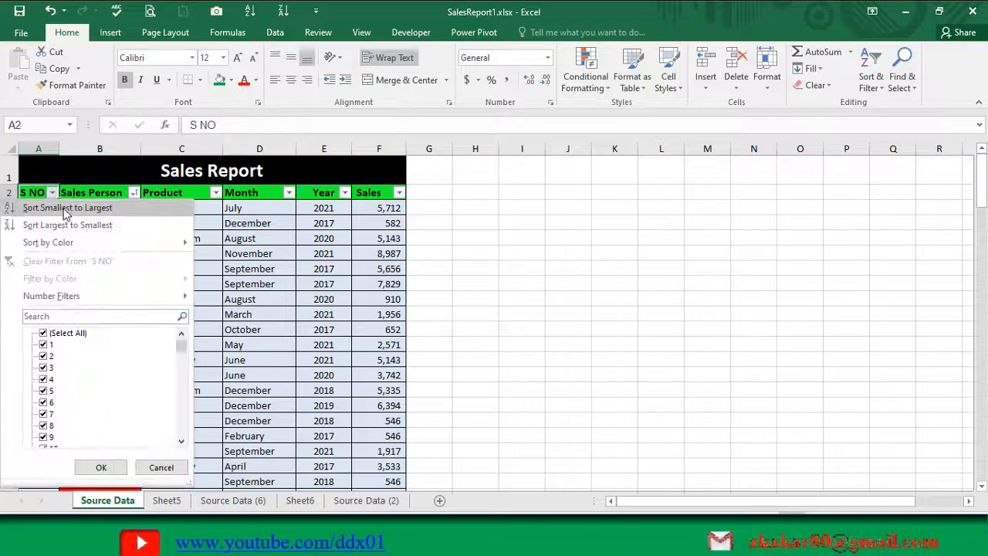
left_click(66, 210)
scroll(141, 375, "down", 16)
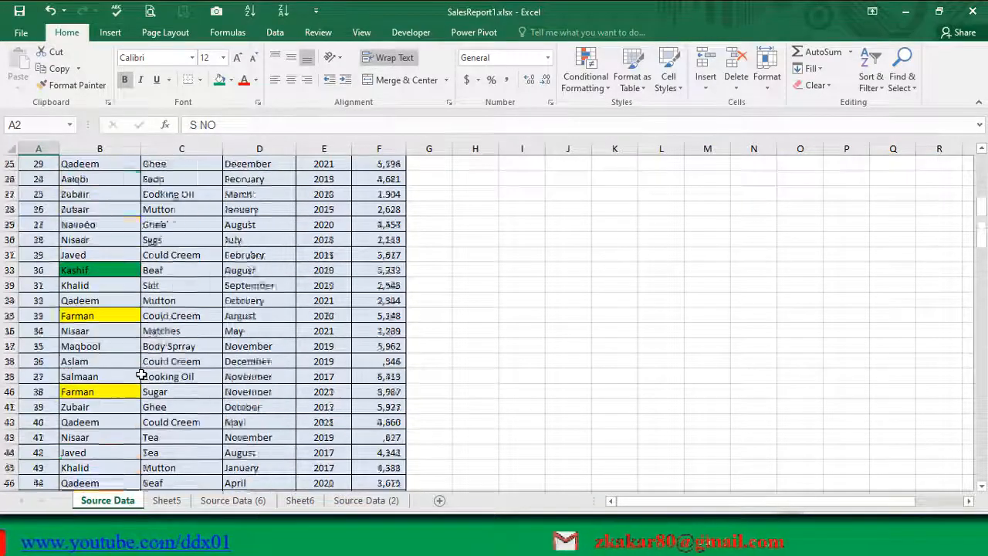
scroll(142, 371, "up", 4)
scroll(142, 372, "up", 13)
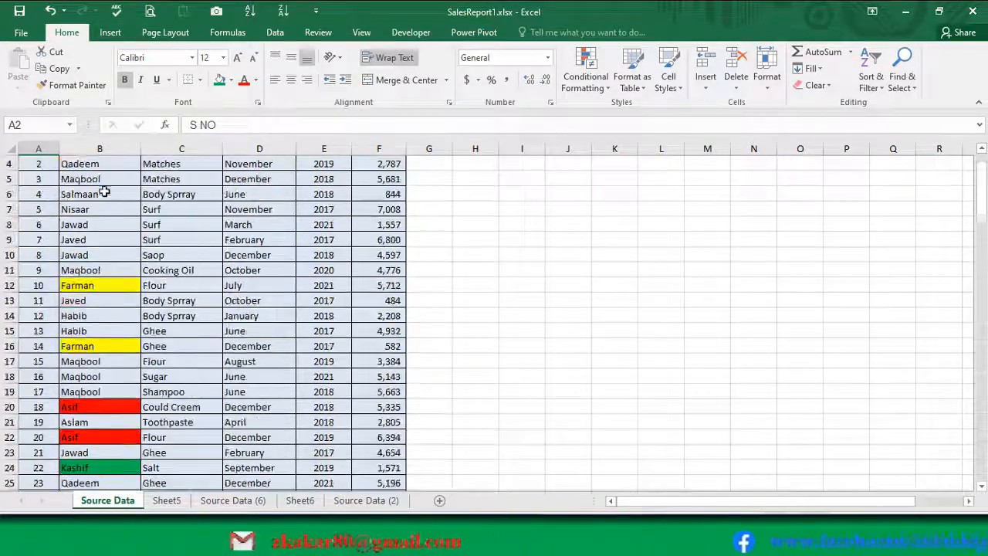
- Remove the fill color from all the Sales Person cells below the header
left_click(100, 209)
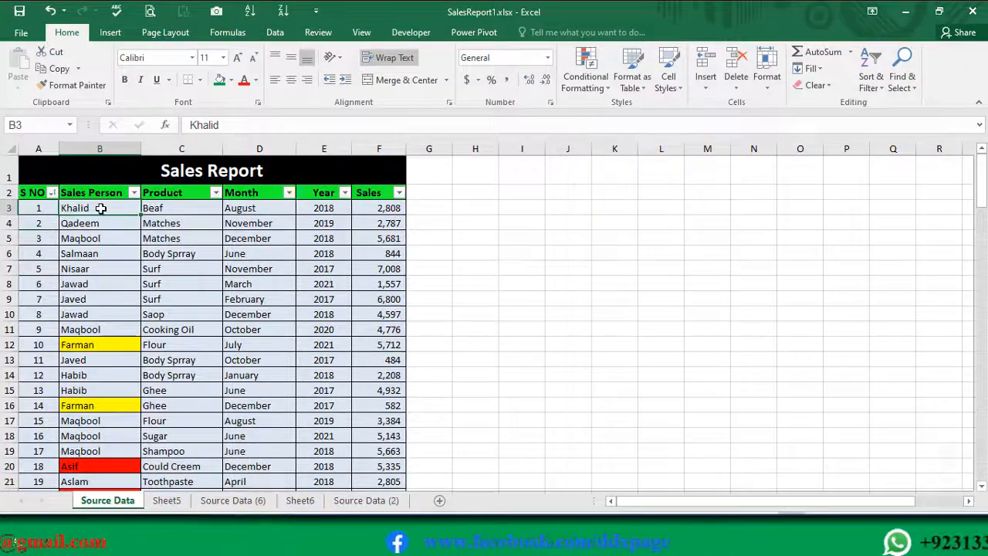
key("ctrl+shift+Down")
left_click(232, 81)
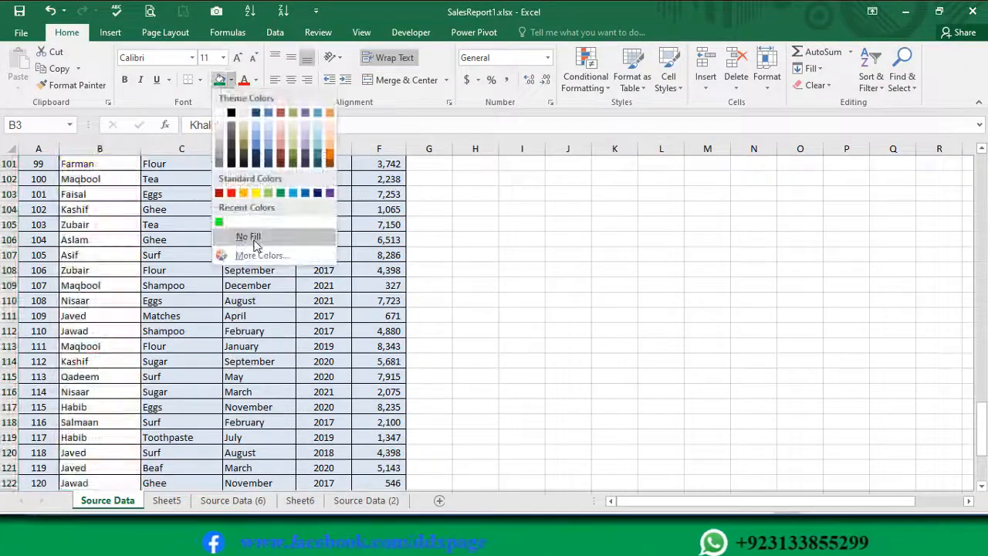
left_click(249, 237)
scroll(229, 255, "up", 20)
left_click(222, 344)
left_click(187, 315)
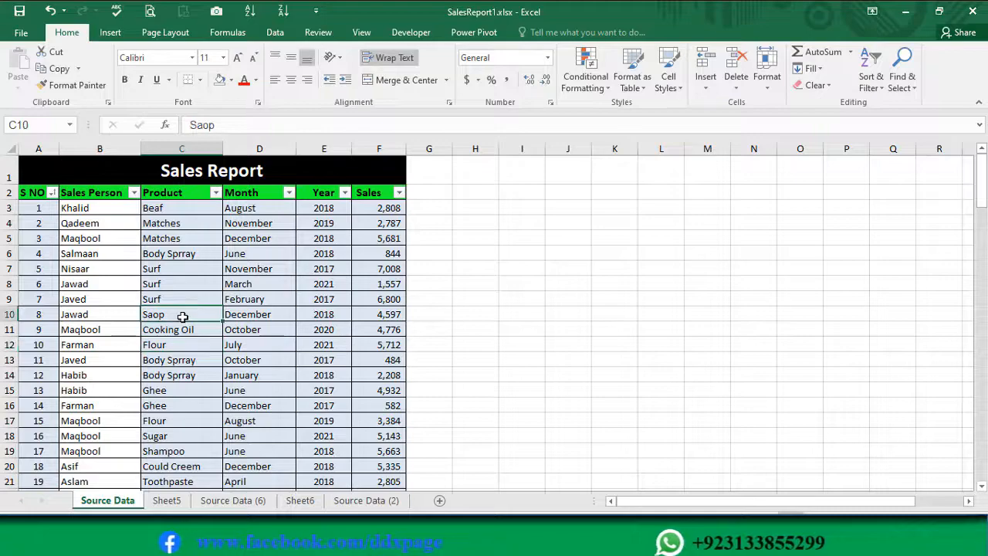
left_click(85, 298)
- Copy the formatting of the Product column's data cells onto the Sales Person cells with Format Painter
left_click(181, 210)
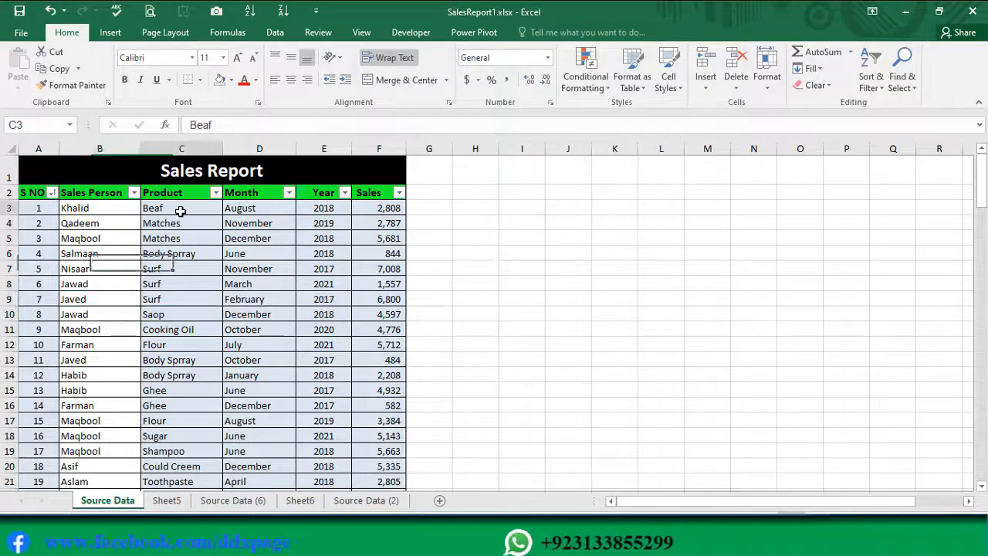
key("ctrl+shift+Down")
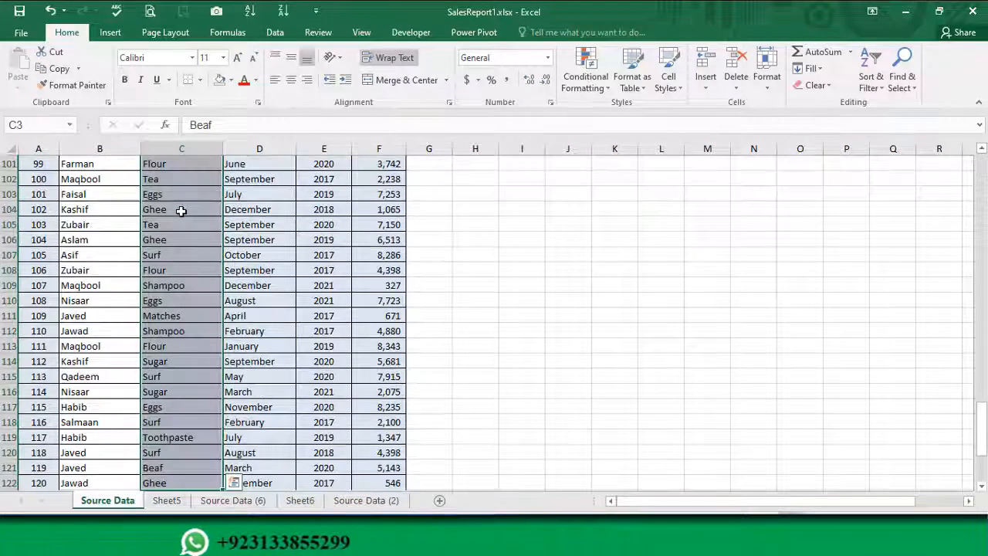
scroll(185, 213, "up", 5)
scroll(164, 210, "up", 14)
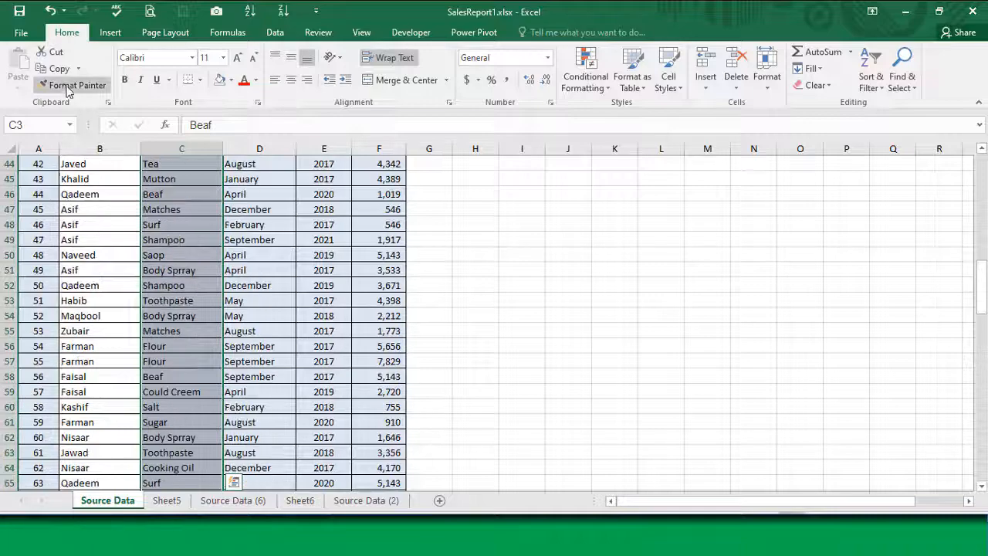
left_click(69, 86)
scroll(95, 170, "up", 14)
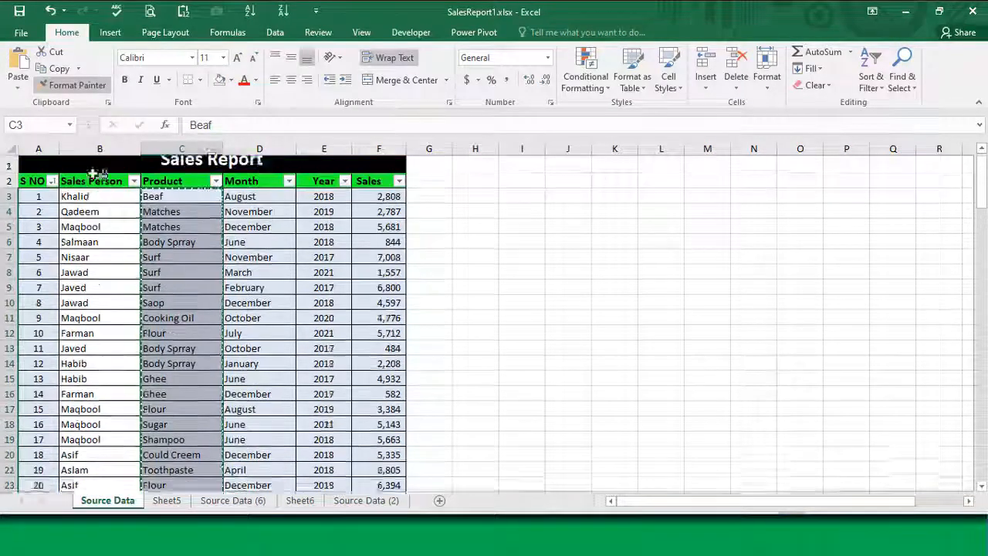
left_click(94, 208)
left_click(91, 332)
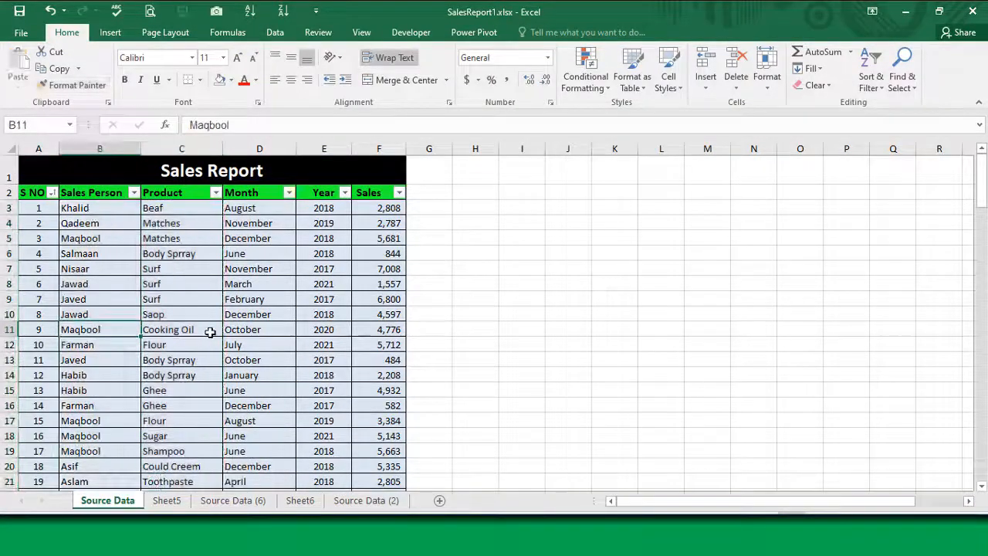
left_click(205, 332)
left_click(288, 345)
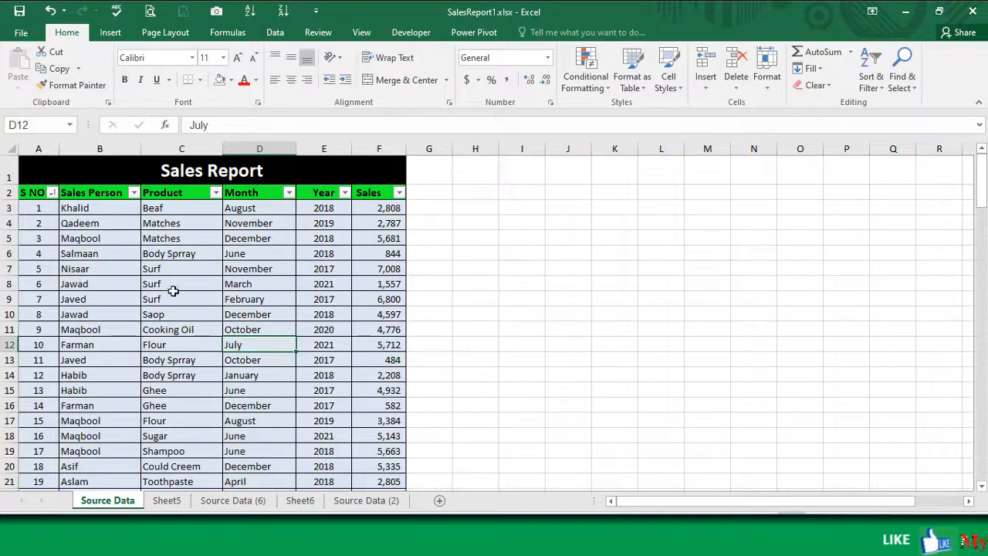
- Turn off the filter on the Sales Report header row
left_click_drag(33, 192, 390, 193)
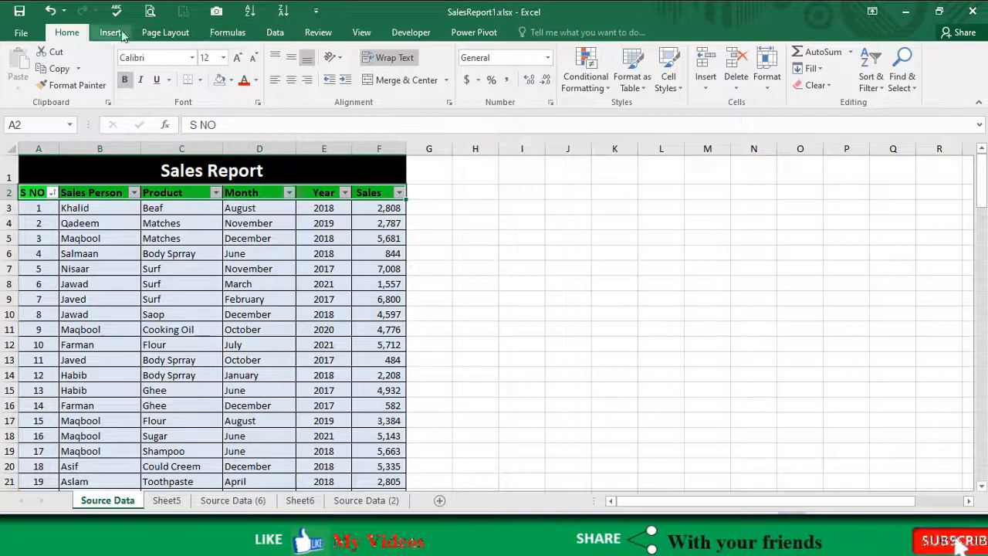
left_click(275, 32)
left_click(472, 80)
left_click(280, 298)
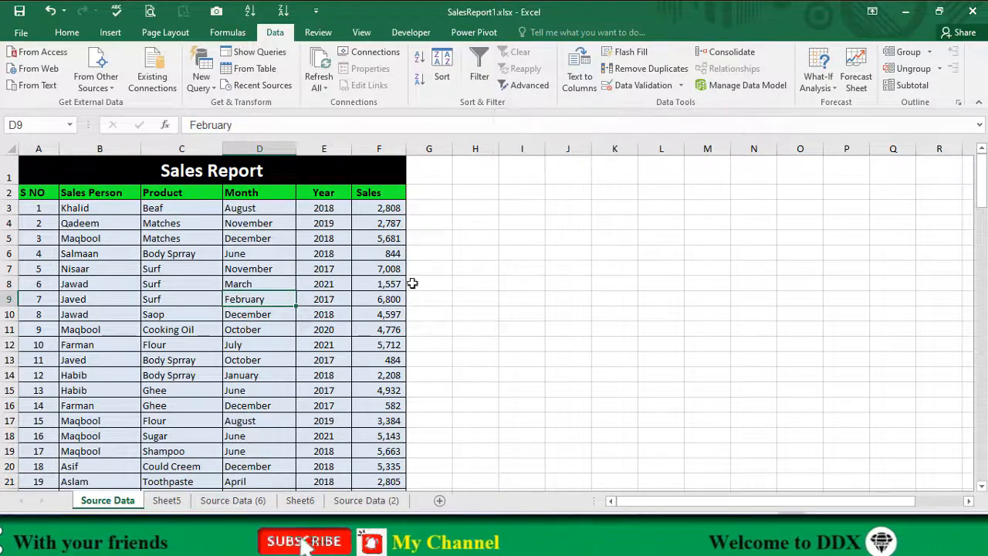
left_click(203, 238)
left_click(480, 74)
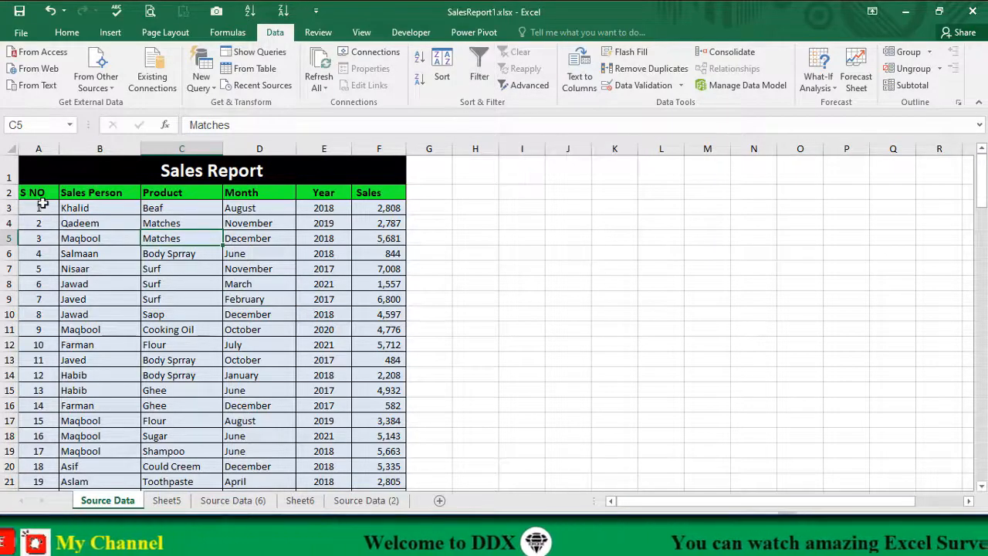
left_click_drag(36, 193, 372, 358)
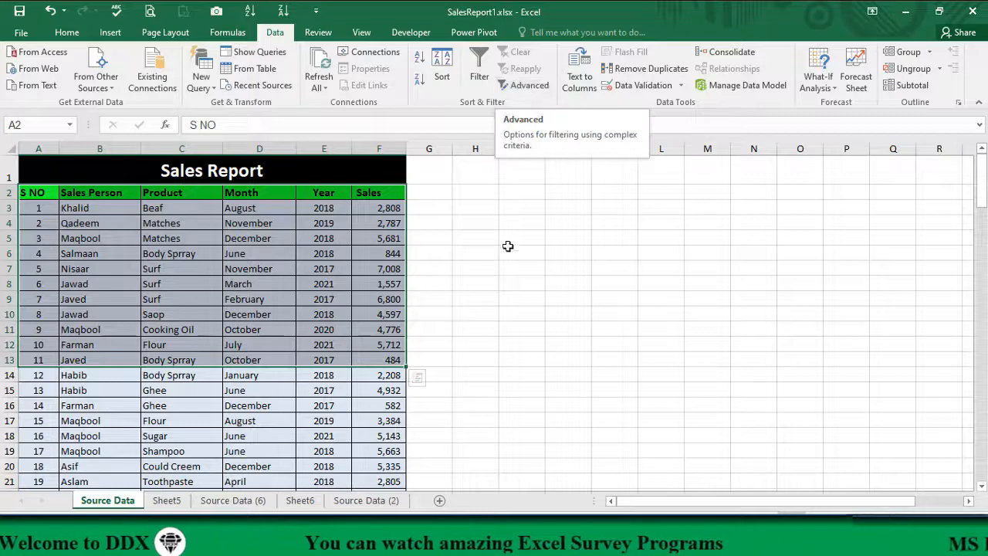
left_click_drag(217, 268, 219, 257)
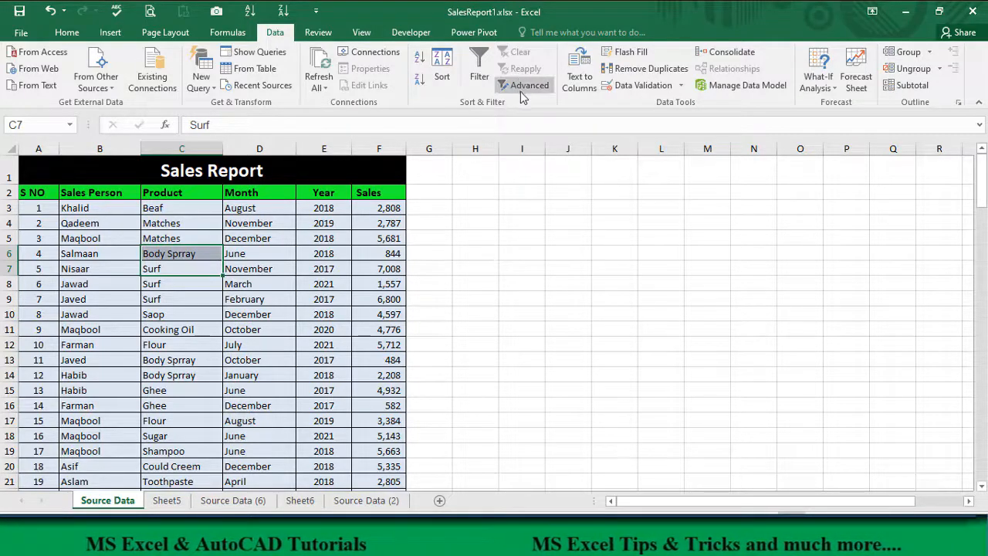
left_click(480, 206)
- Copy the range B2:F9 with its headers to H2 and clear the pasted values in H3:L9
left_click_drag(94, 194, 359, 301)
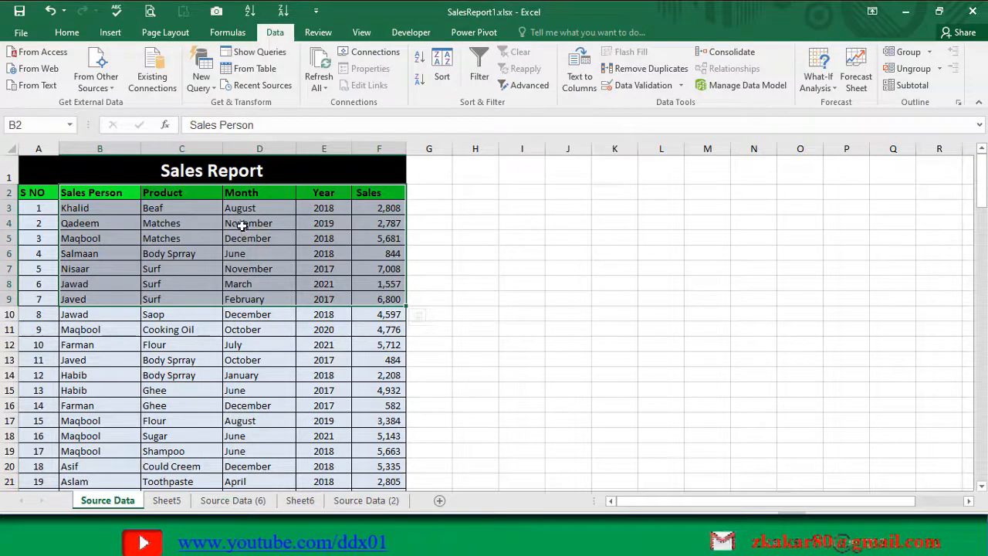
key("ctrl+c")
left_click(476, 196)
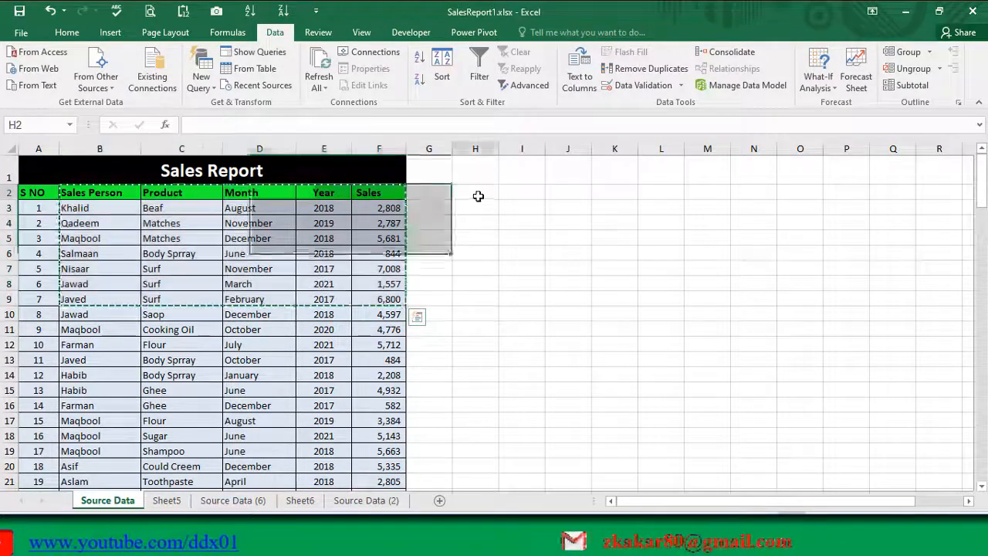
key("ctrl+v")
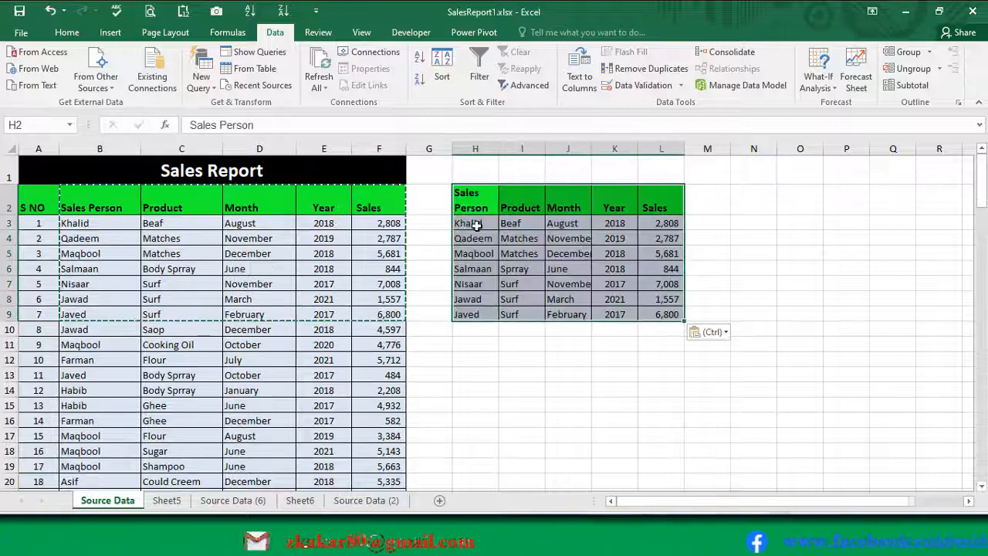
left_click_drag(471, 223, 678, 315)
key("Delete")
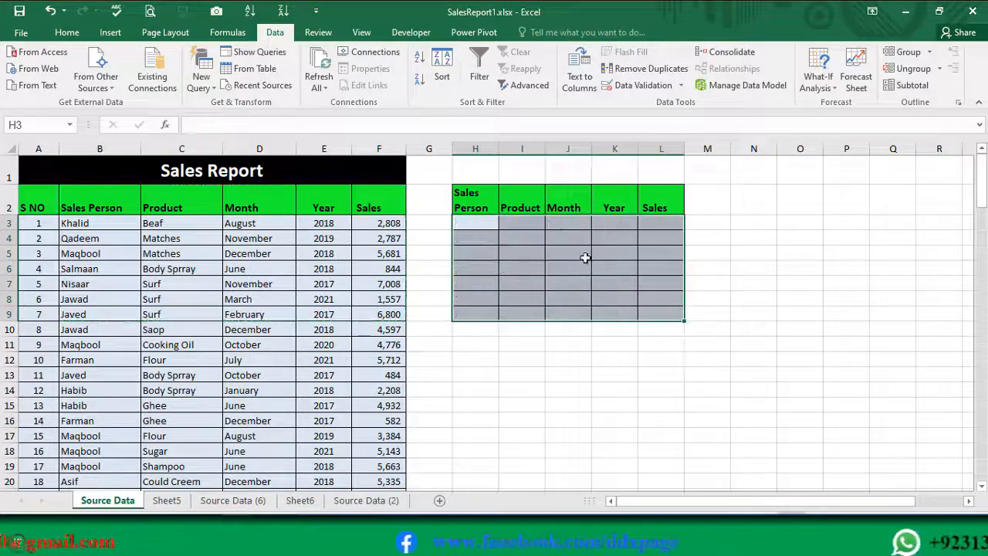
- Widen columns H to J equally so the Sales Person header fits on one line
left_click(463, 247)
left_click(469, 202)
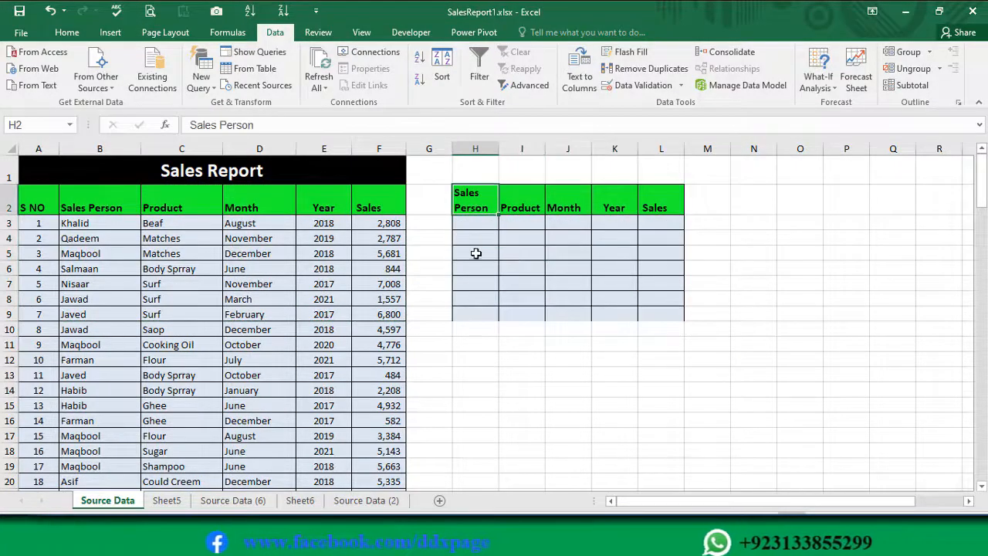
left_click_drag(477, 148, 568, 149)
left_click_drag(500, 150, 530, 149)
left_click(570, 389)
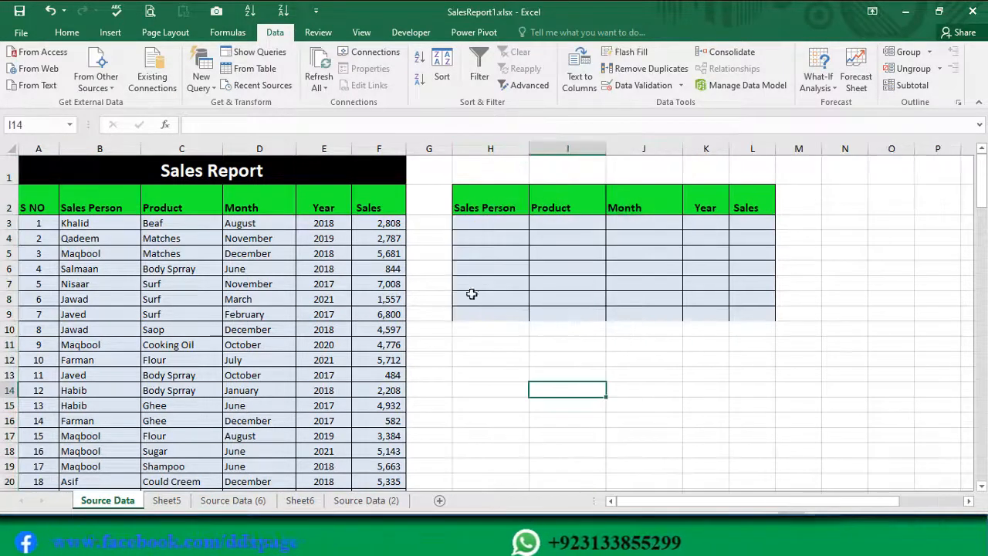
left_click(489, 223)
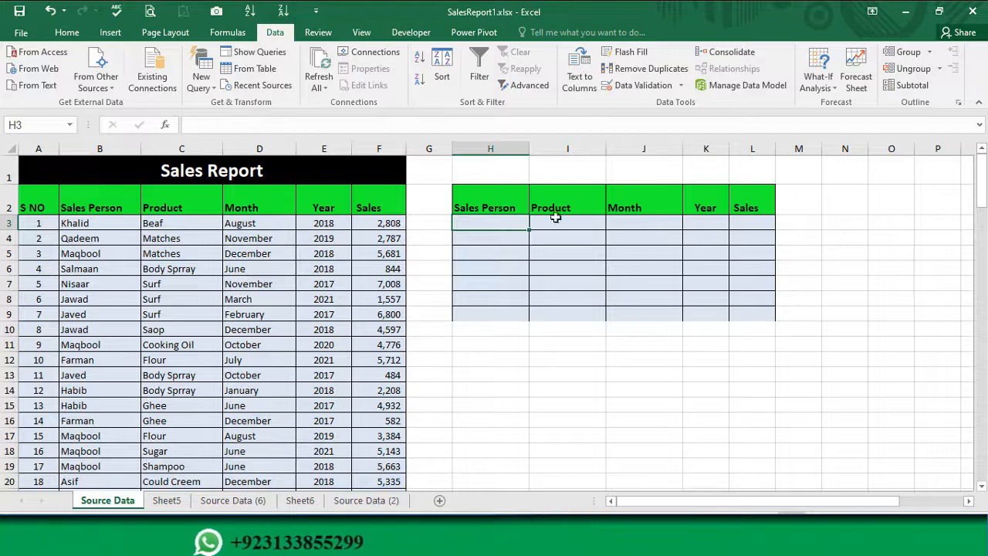
left_click(570, 221)
left_click(641, 227)
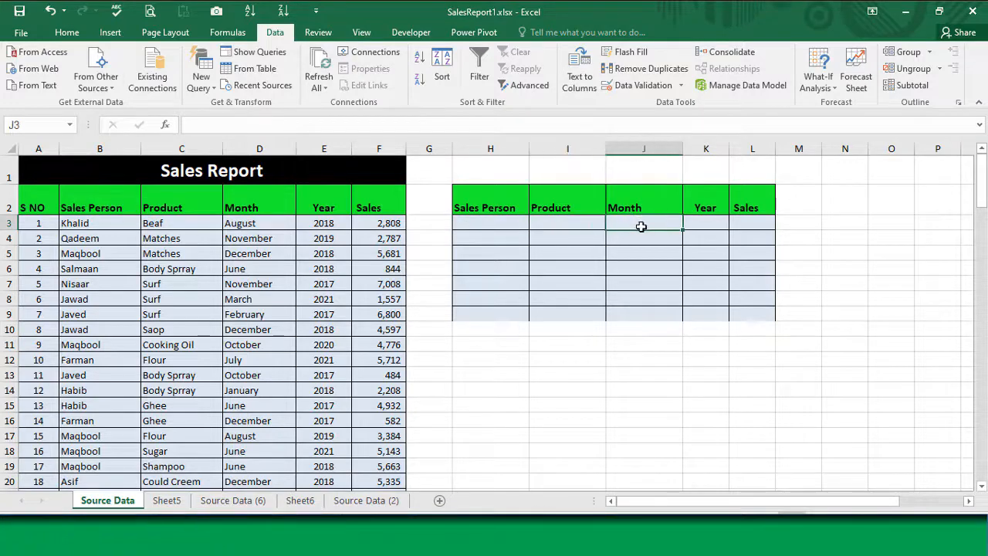
left_click(701, 226)
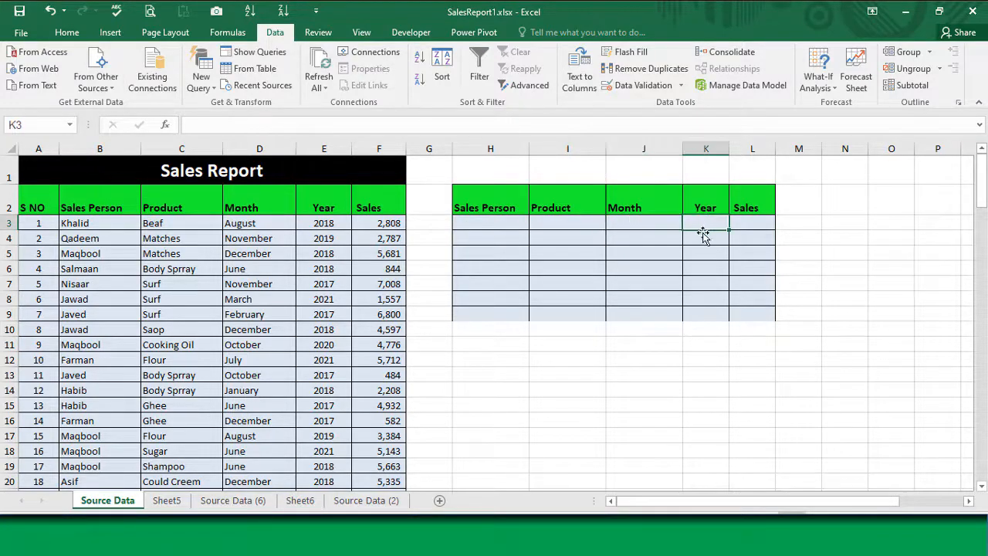
left_click(747, 222)
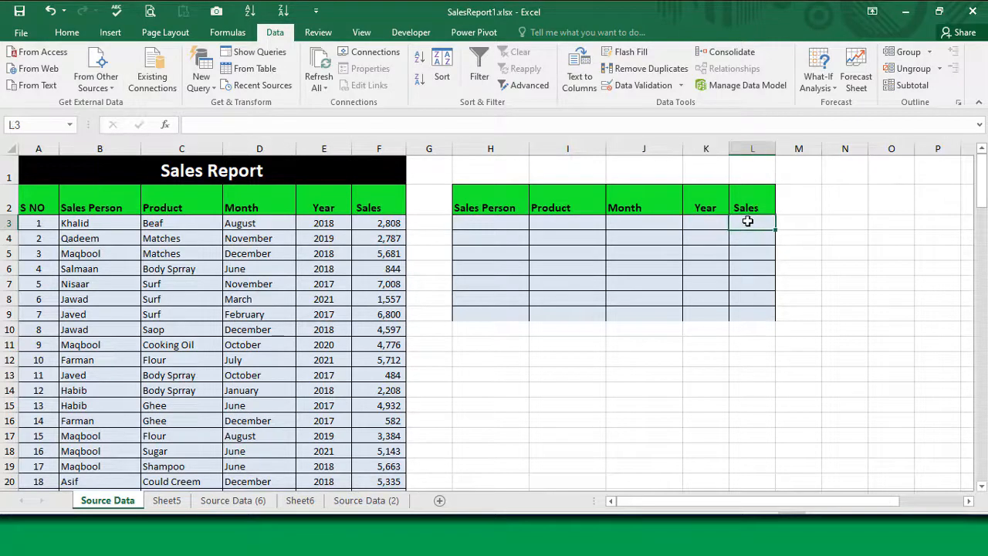
- Enter the name of the salesperson from S NO 2 as the Sales Person criterion in cell H3
left_click(499, 219)
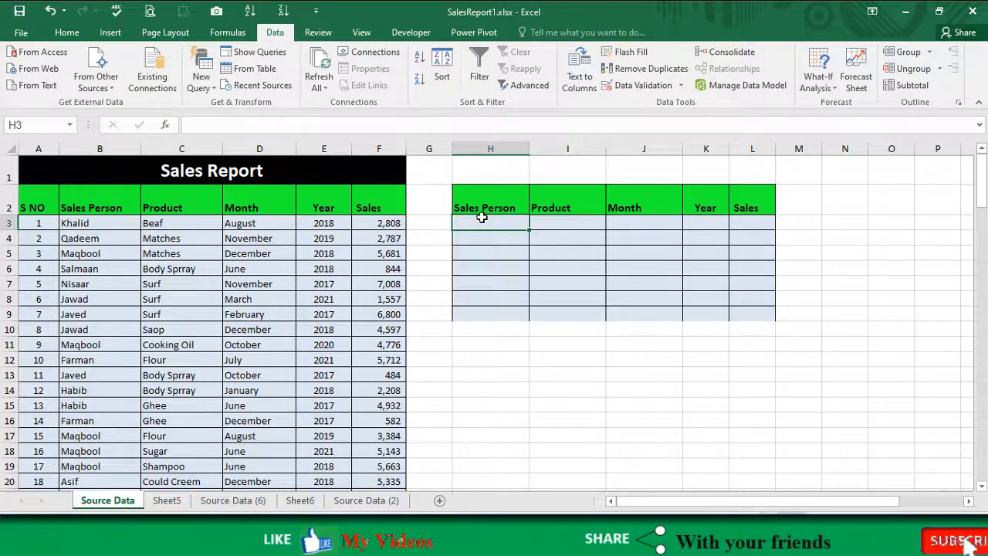
type("Qad")
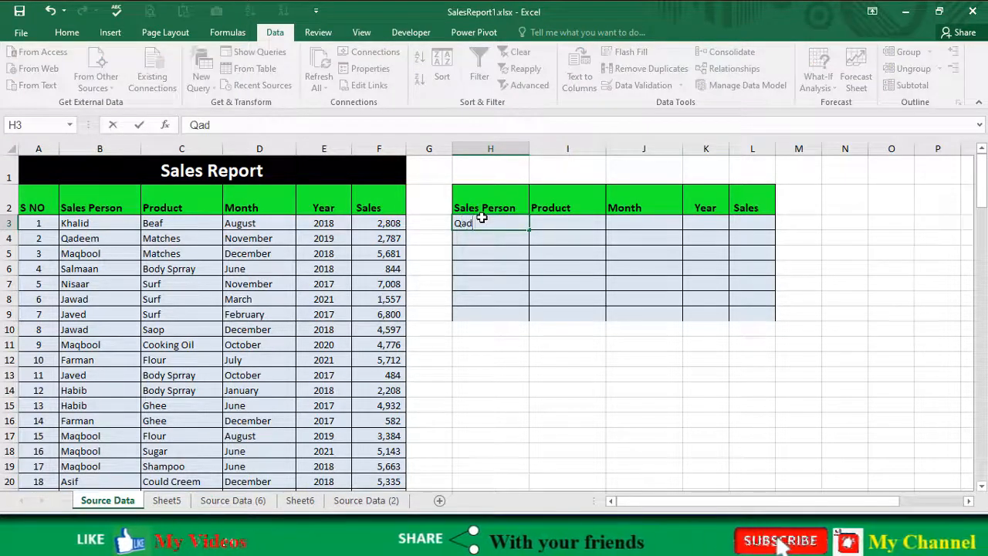
type("eem")
key("Return")
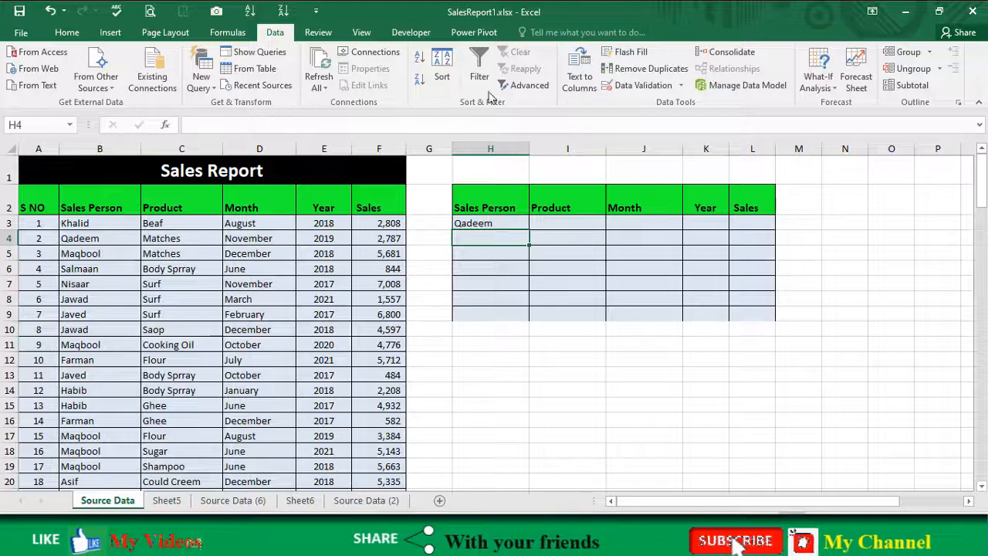
- Run an Advanced Filter on A2:F122 with criteria range H2:H3, copying the matching records to another location starting at H13
left_click(523, 85)
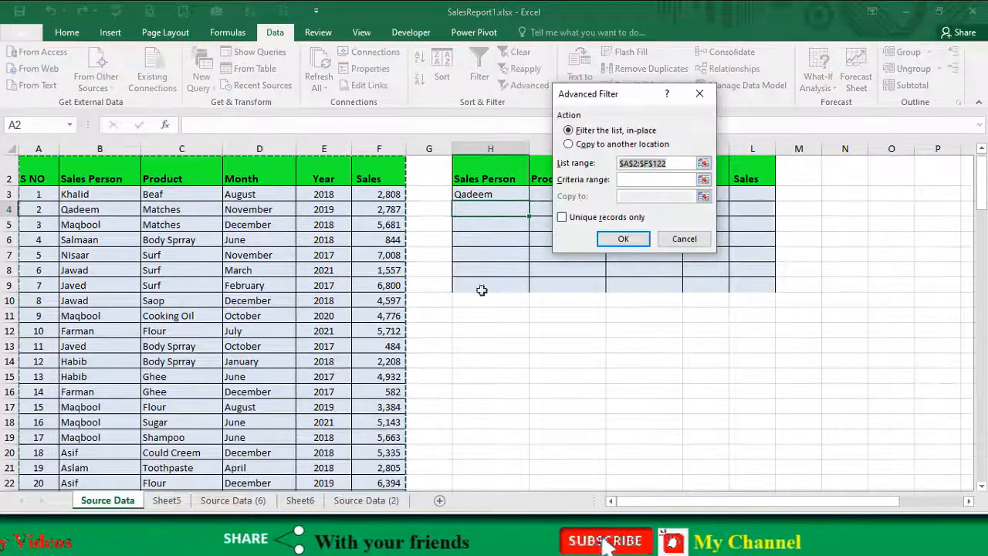
left_click(628, 180)
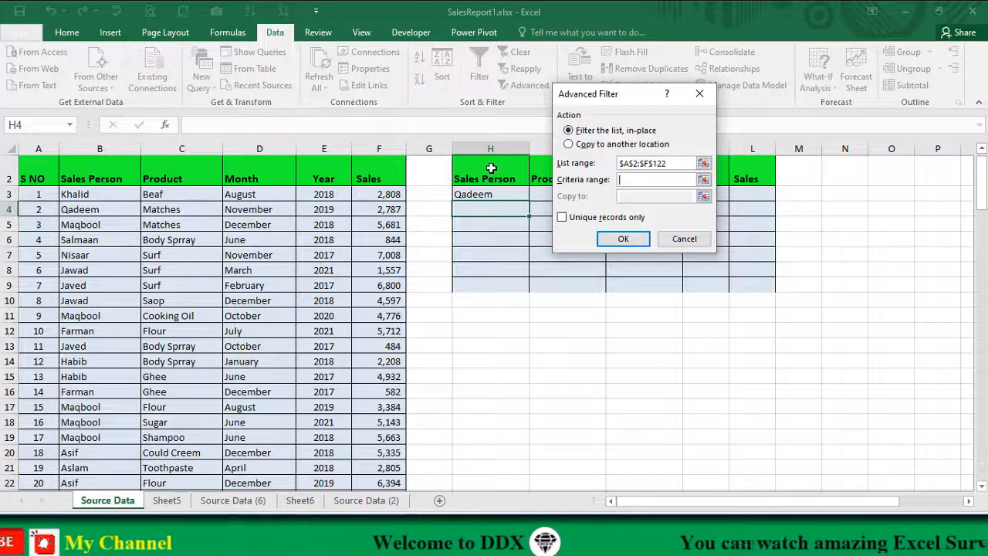
left_click_drag(491, 167, 743, 190)
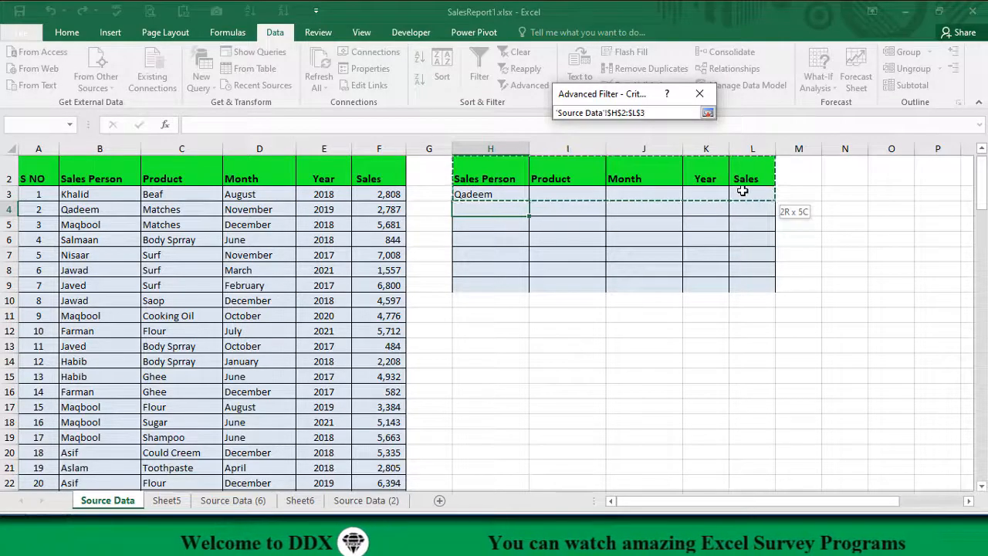
left_click_drag(663, 198, 507, 193)
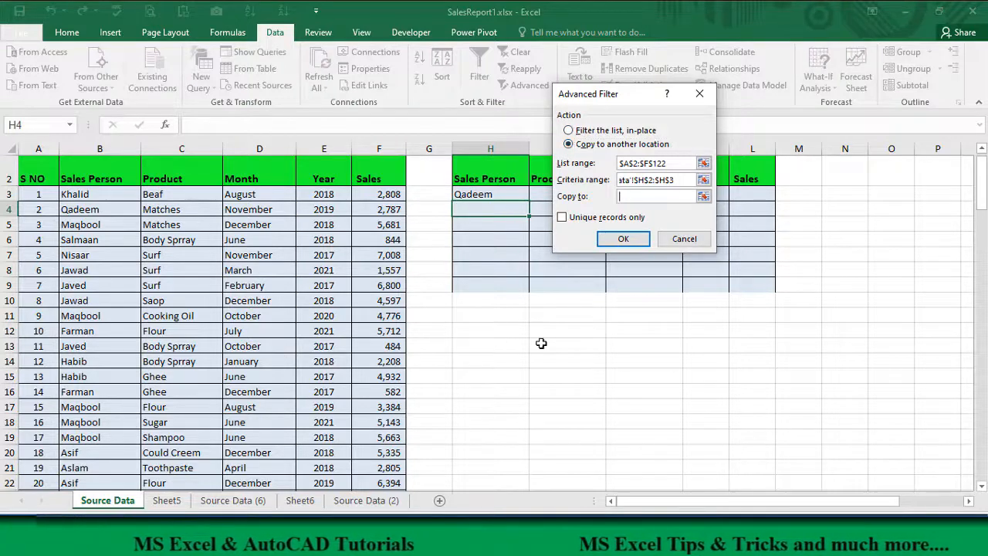
left_click(622, 240)
scroll(610, 371, "down", 2)
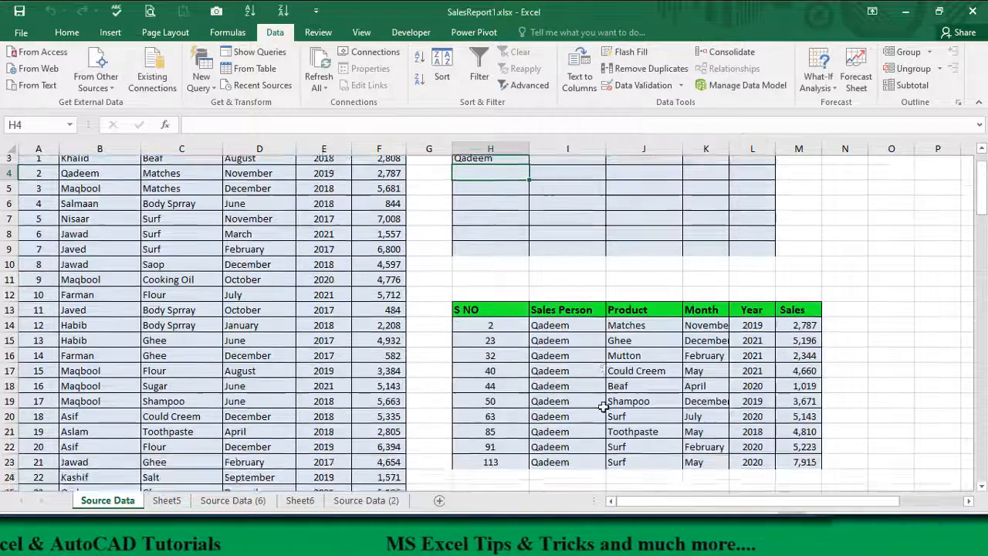
scroll(602, 407, "up", 2)
scroll(599, 388, "down", 1)
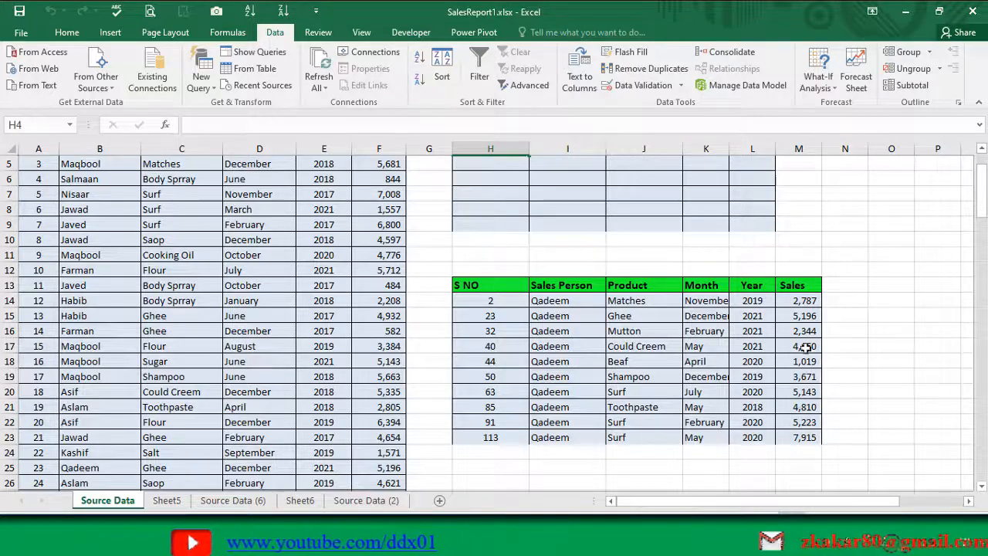
scroll(538, 223, "up", 2)
- Replace the Sales Person criterion in cell H3 with the name of the salesperson from S NO 3
key("Up")
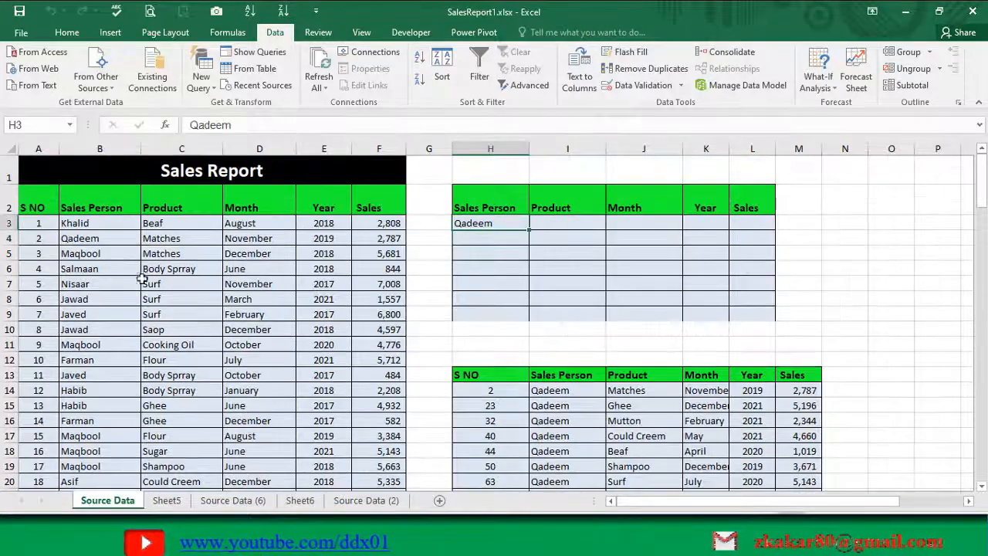
key("F2")
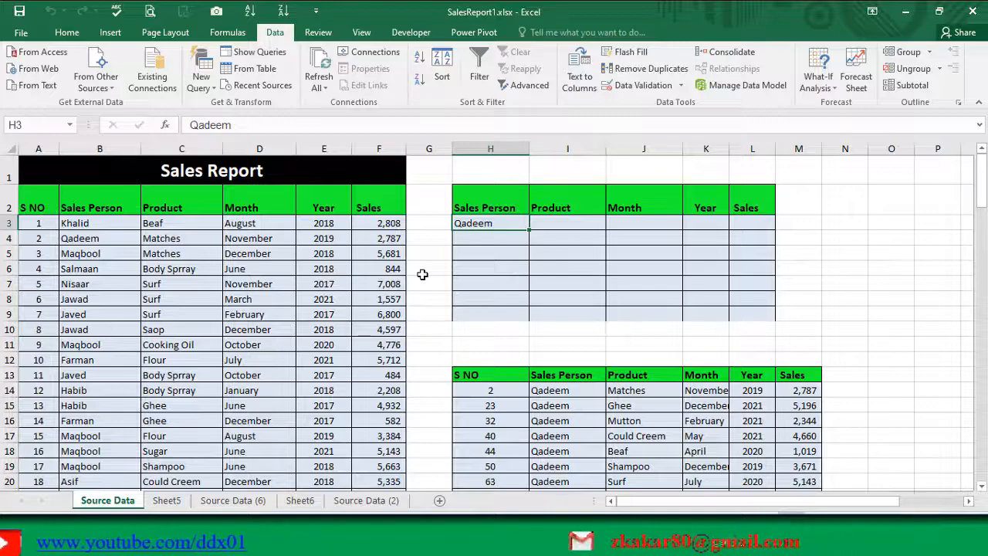
key("Home")
type("Maqbool")
key("Return")
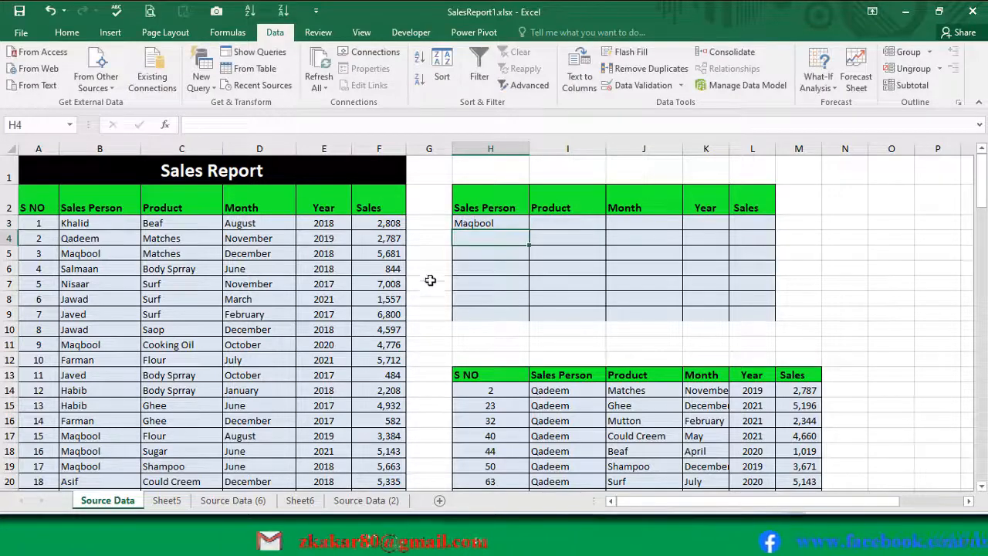
- Rerun the Advanced Filter with criteria range H2:H3, copying the results to H13:M13, and review the extracted records
left_click(527, 85)
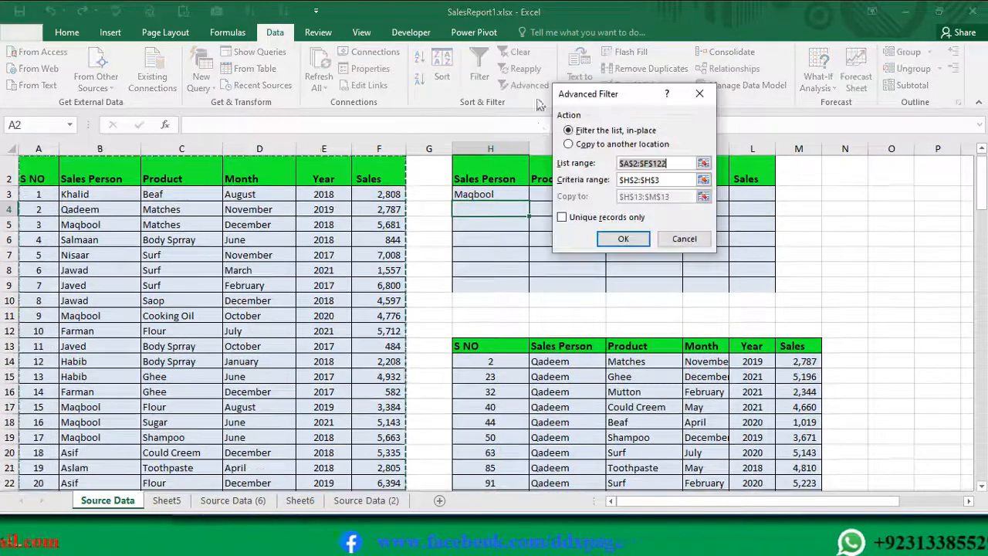
left_click(569, 145)
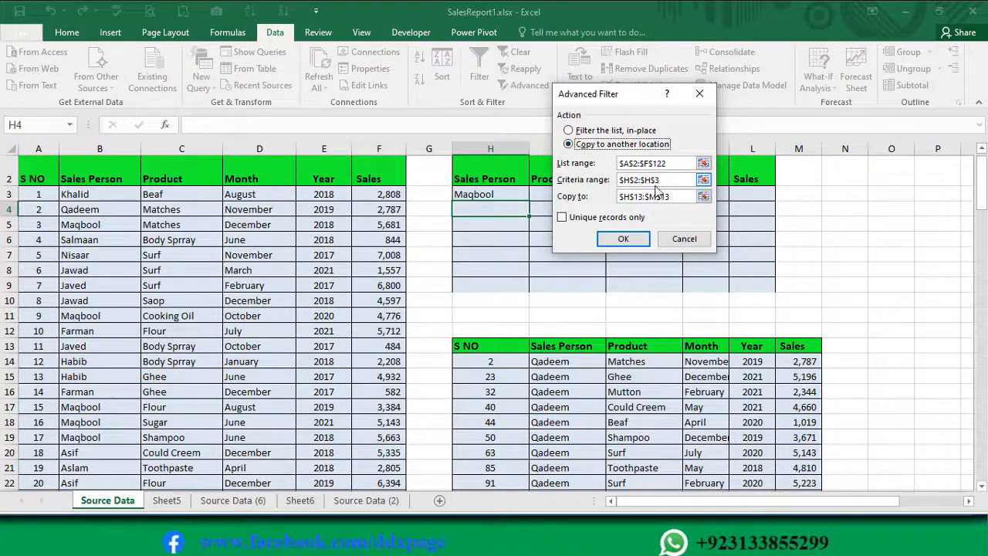
left_click(632, 243)
scroll(595, 310, "down", 2)
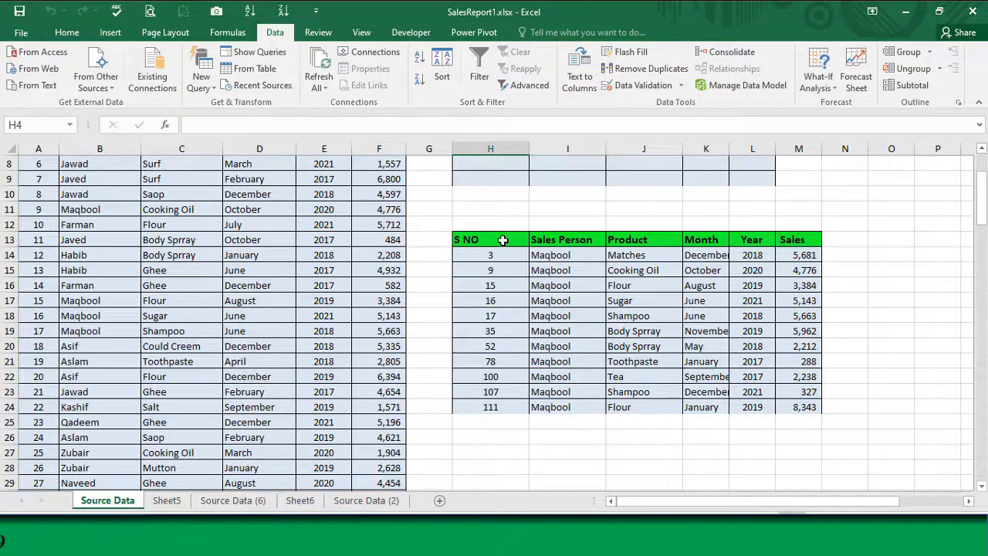
left_click_drag(502, 240, 803, 408)
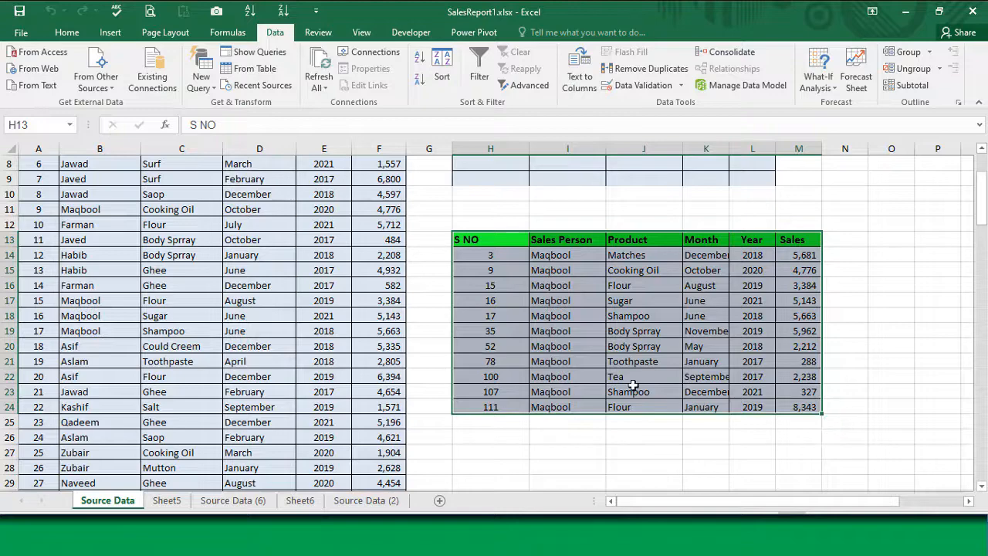
scroll(421, 387, "up", 2)
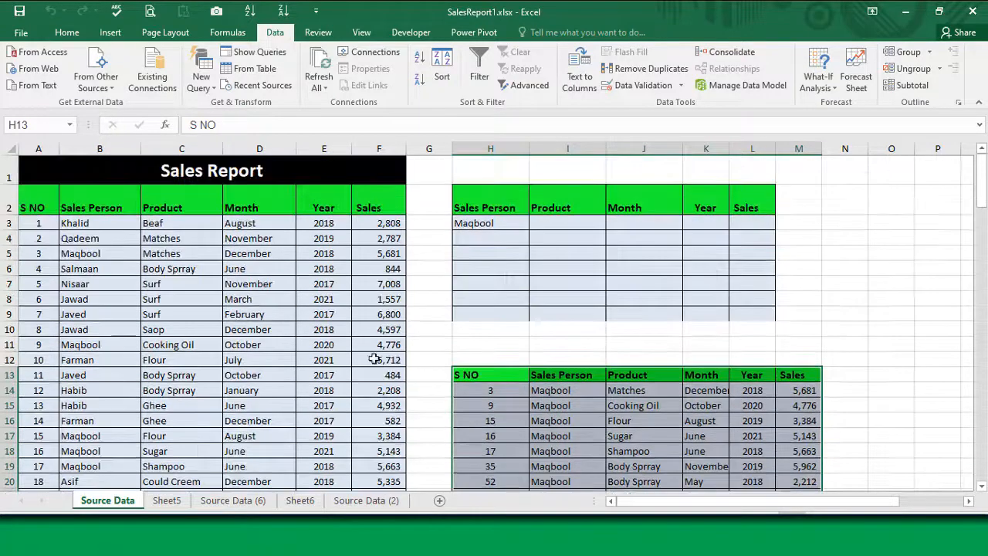
left_click(178, 325)
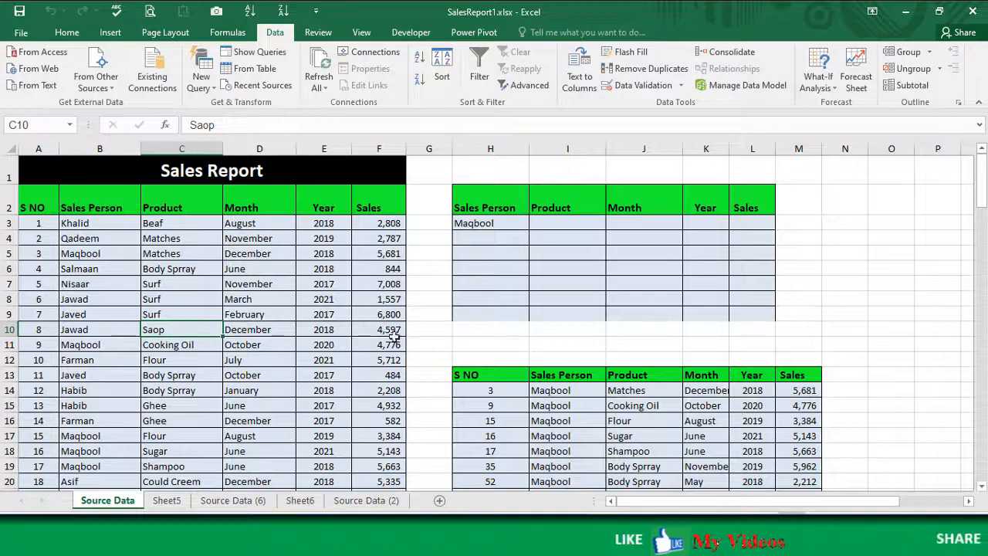
- Add the name of the salesperson from S NO 5 as a second Sales Person criterion in cell H4
left_click(496, 223)
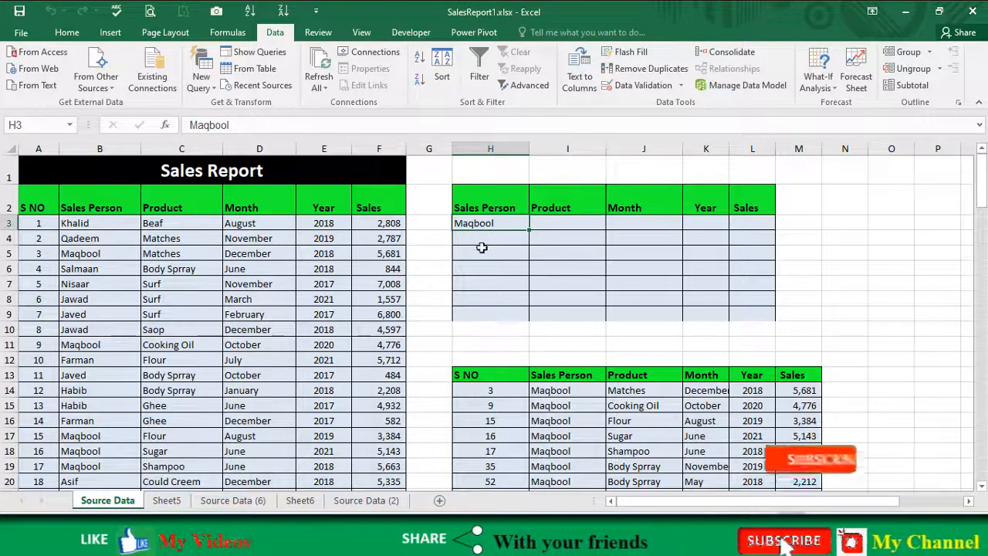
key("Down")
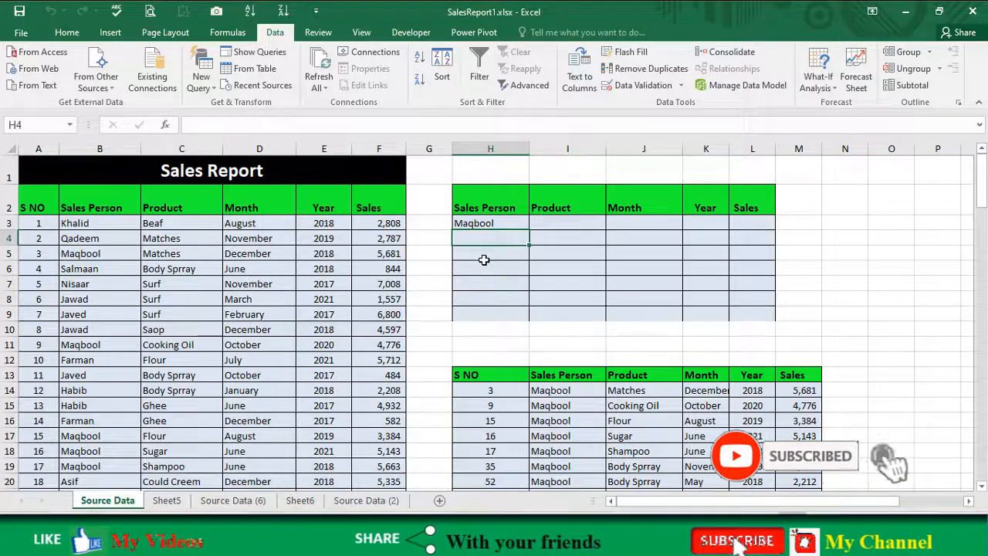
type("Nisaar")
key("Return")
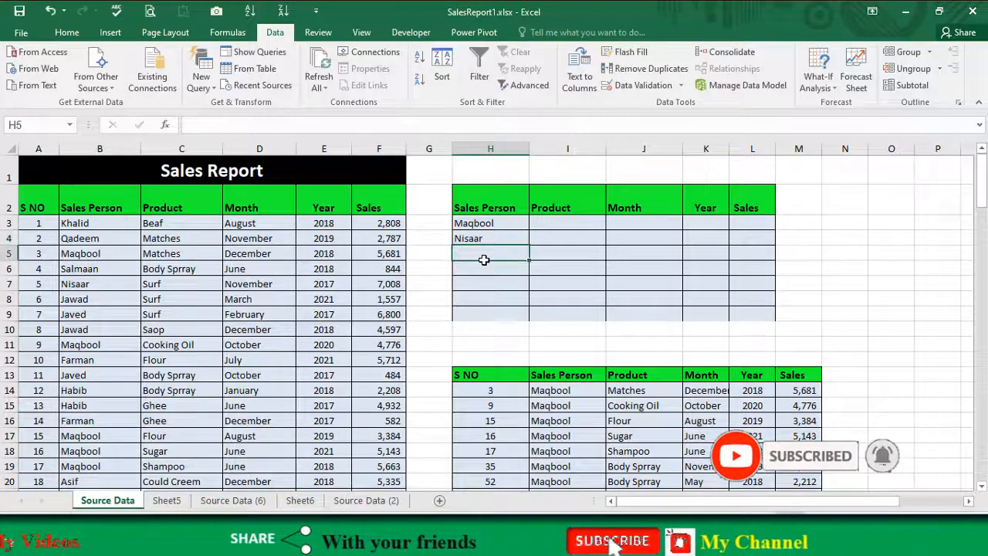
key("Up")
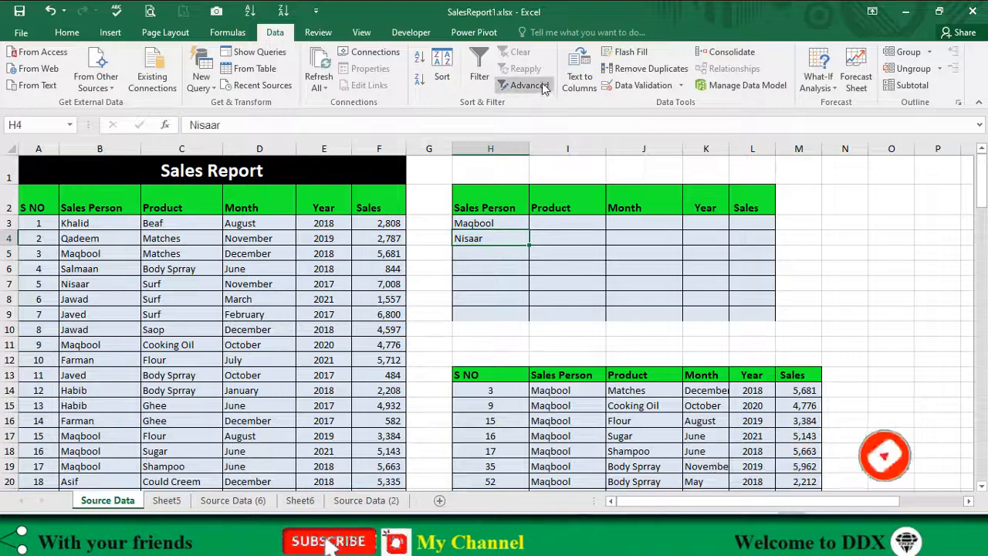
- Run the Advanced Filter with the criteria range extended to H2:H4, copying the records for both salespeople to H13:M13
left_click(529, 85)
left_click(569, 145)
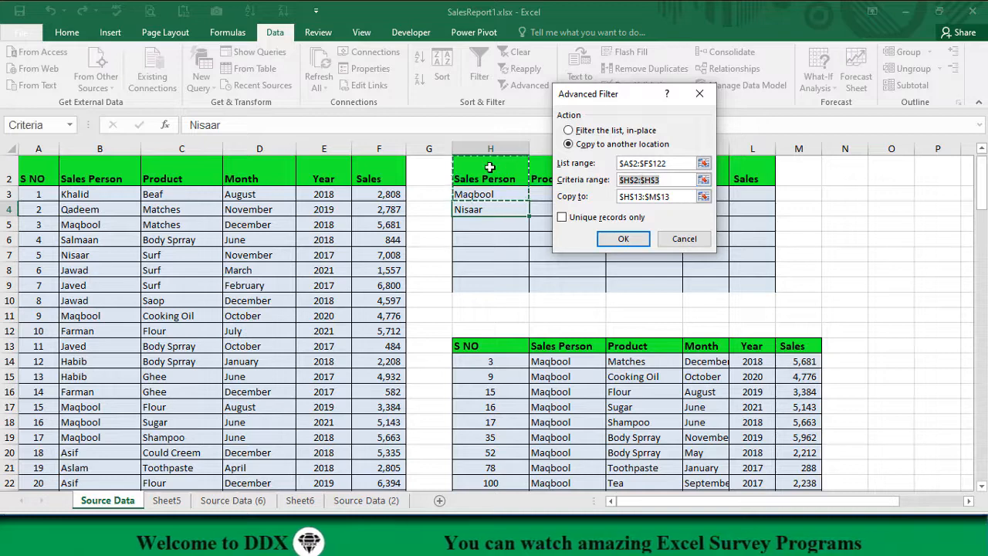
left_click_drag(489, 167, 494, 210)
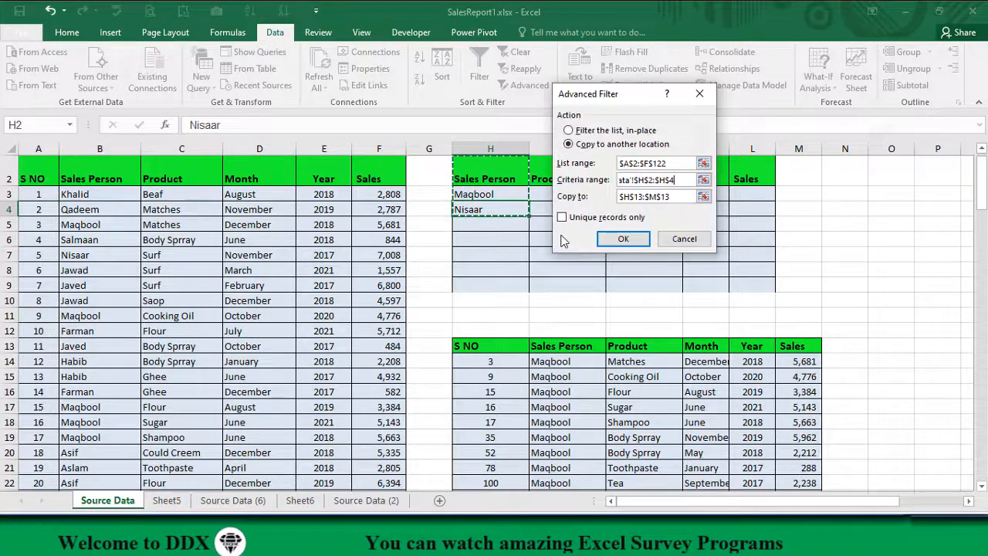
left_click(621, 240)
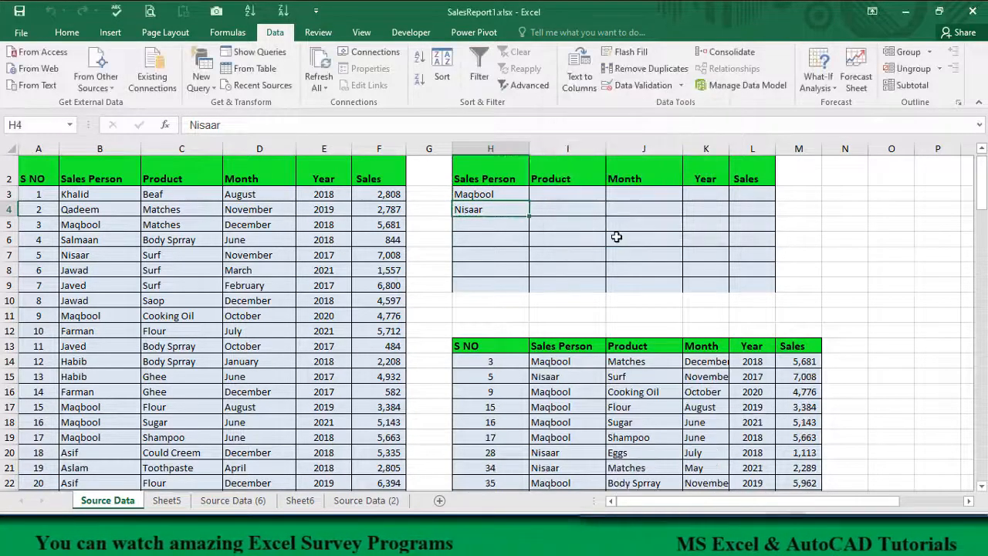
scroll(559, 397, "down", 6)
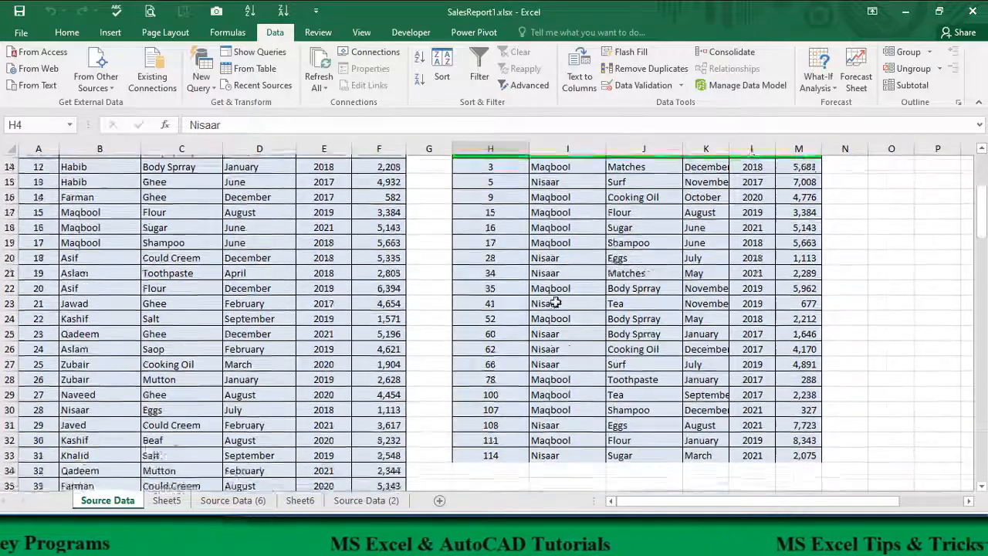
scroll(552, 357, "up", 4)
scroll(556, 363, "down", 3)
scroll(560, 366, "up", 6)
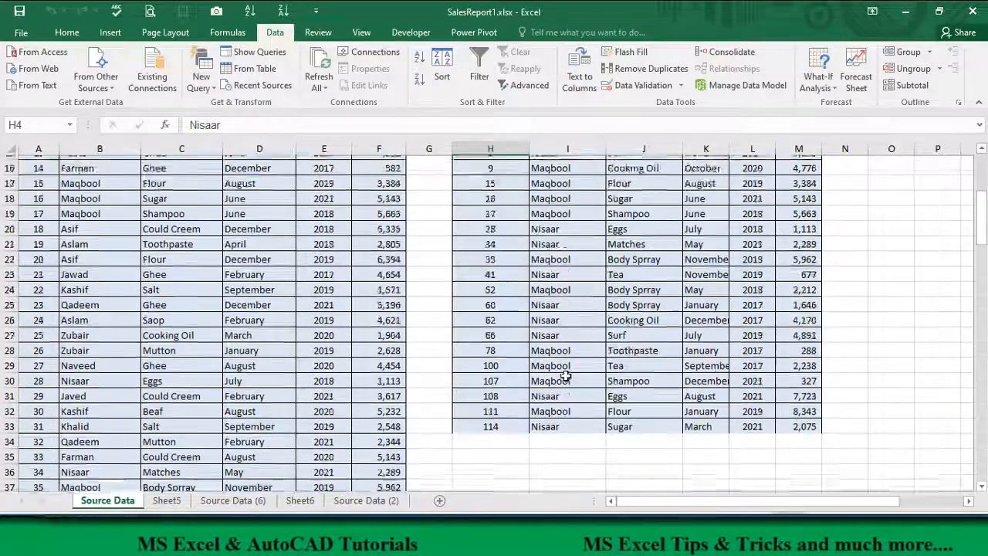
- Clear the Sales Person criteria in H3:H4 and enter Beaf as the Product criterion in cell I3
left_click_drag(475, 223, 491, 239)
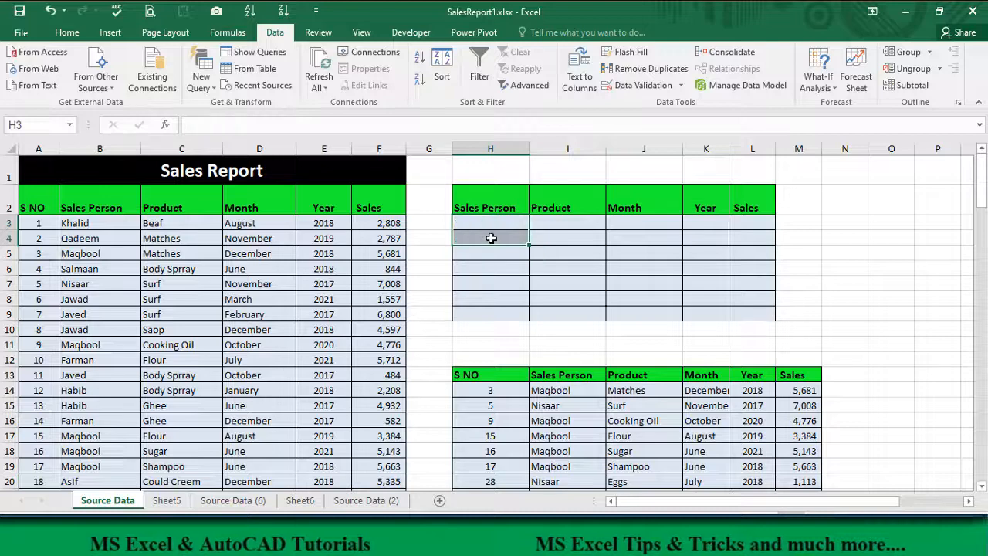
left_click(554, 223)
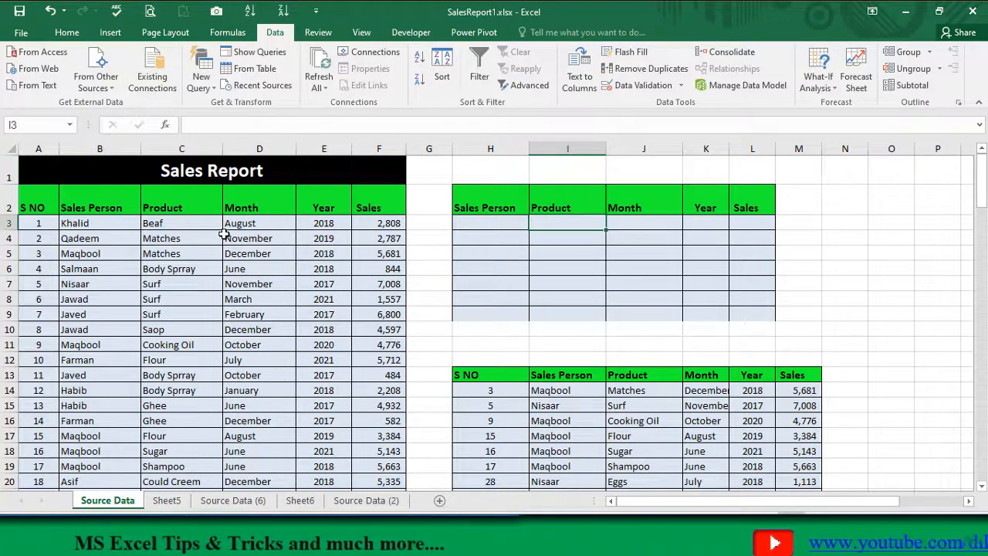
type("Beaf")
key("Return")
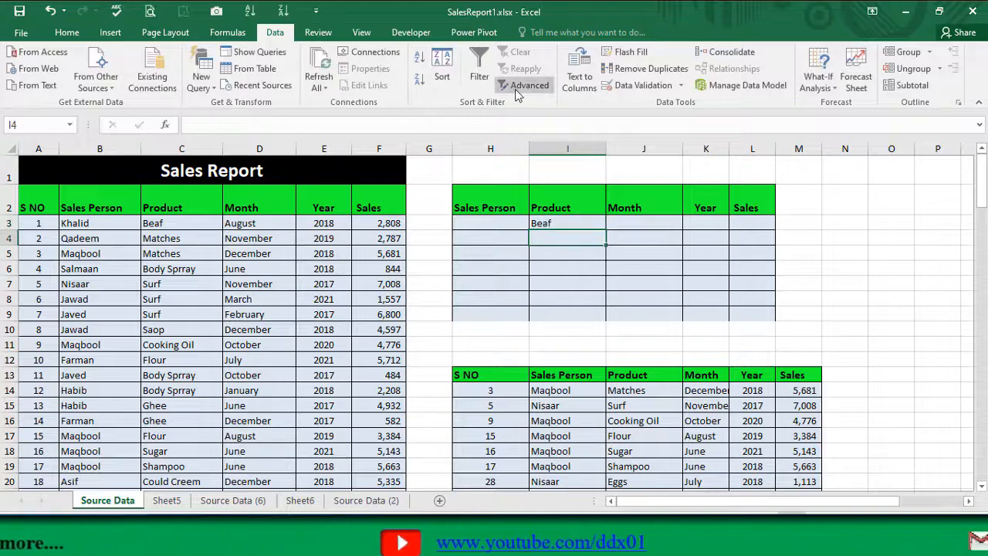
- Run the Advanced Filter with criteria range I2:I3, copying the matching product records to H13:M13
left_click(522, 85)
key("Tab")
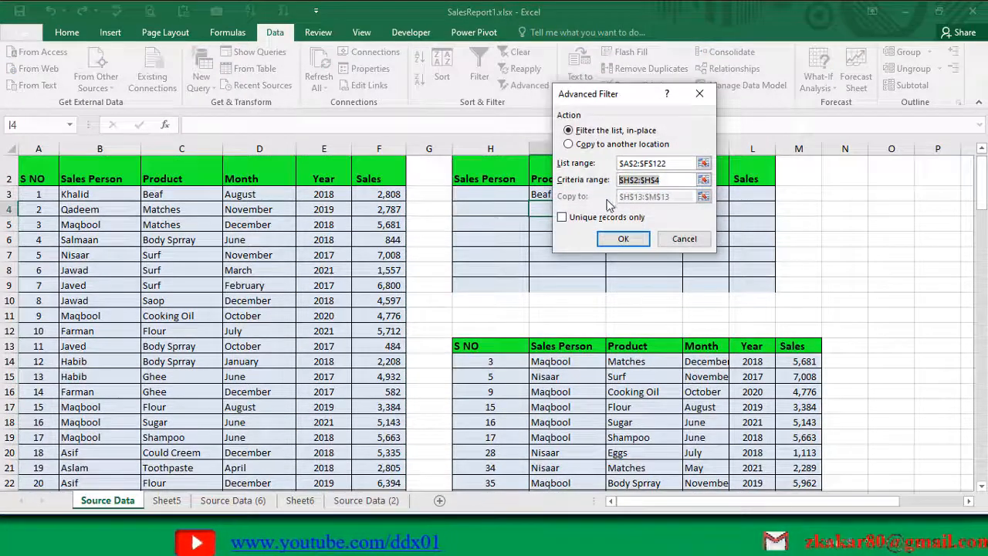
left_click_drag(637, 105, 711, 112)
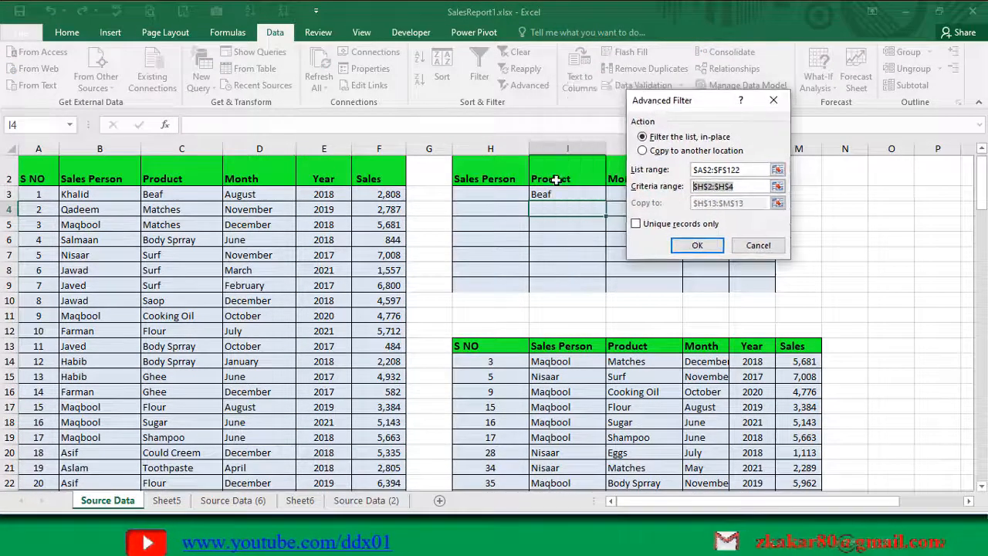
left_click_drag(556, 179, 560, 198)
left_click(648, 152)
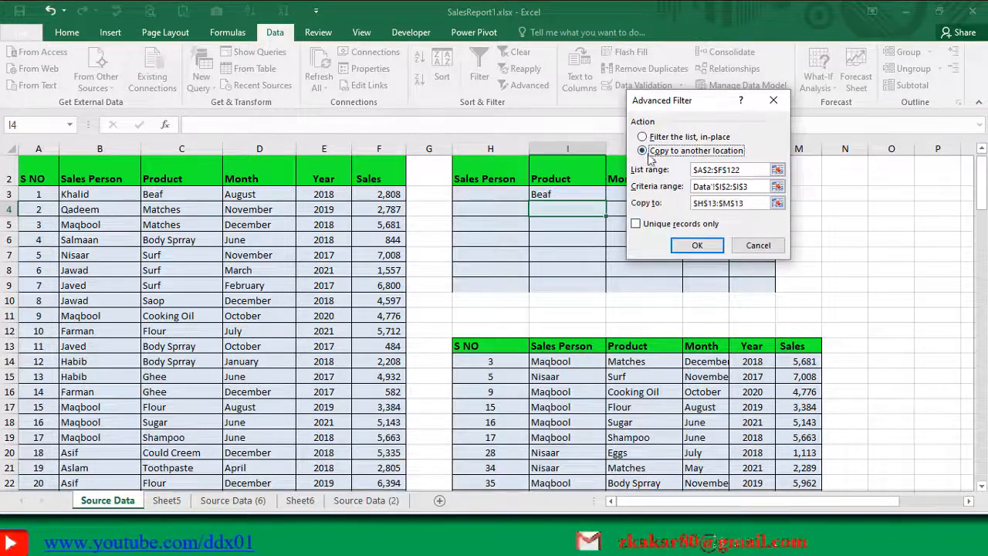
left_click(698, 246)
left_click(639, 407)
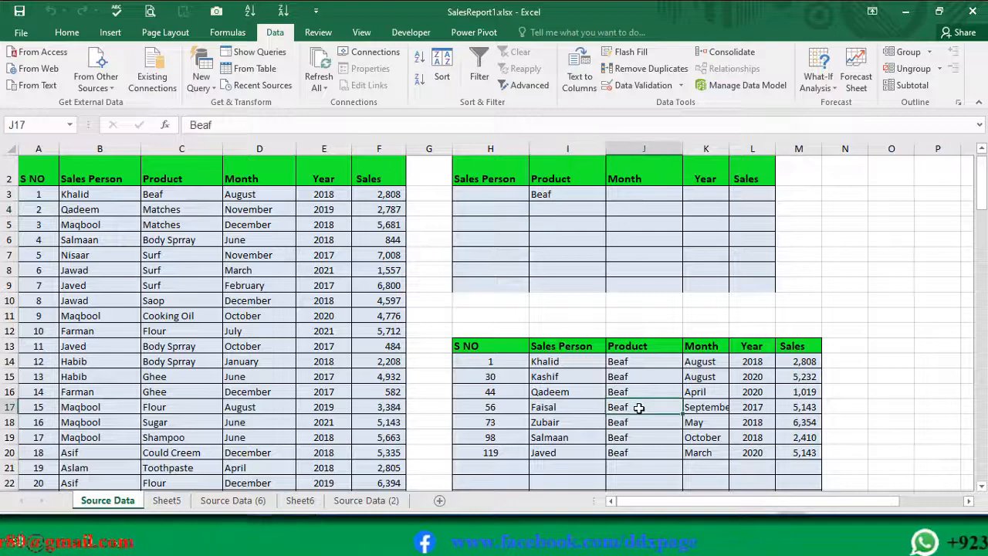
left_click_drag(498, 182, 552, 214)
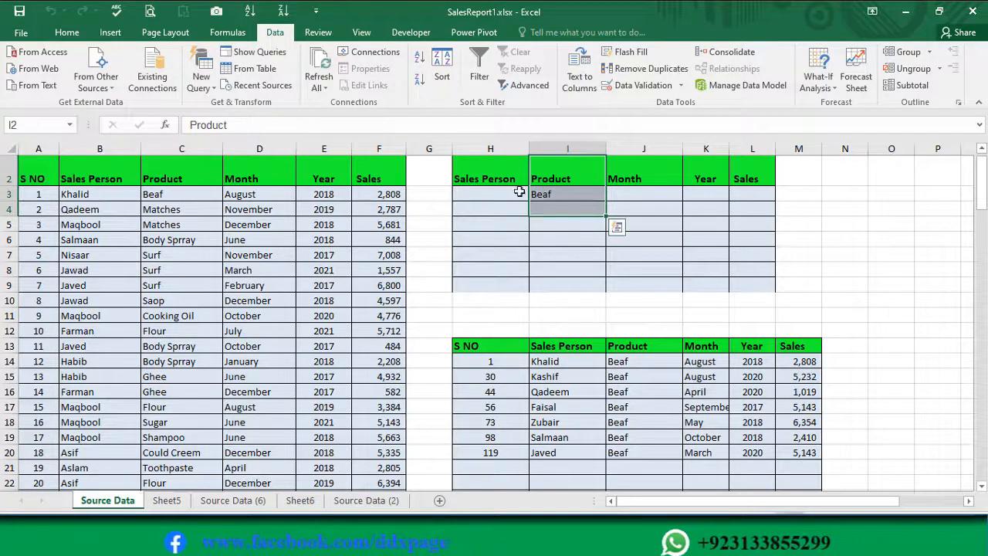
left_click_drag(500, 179, 757, 190)
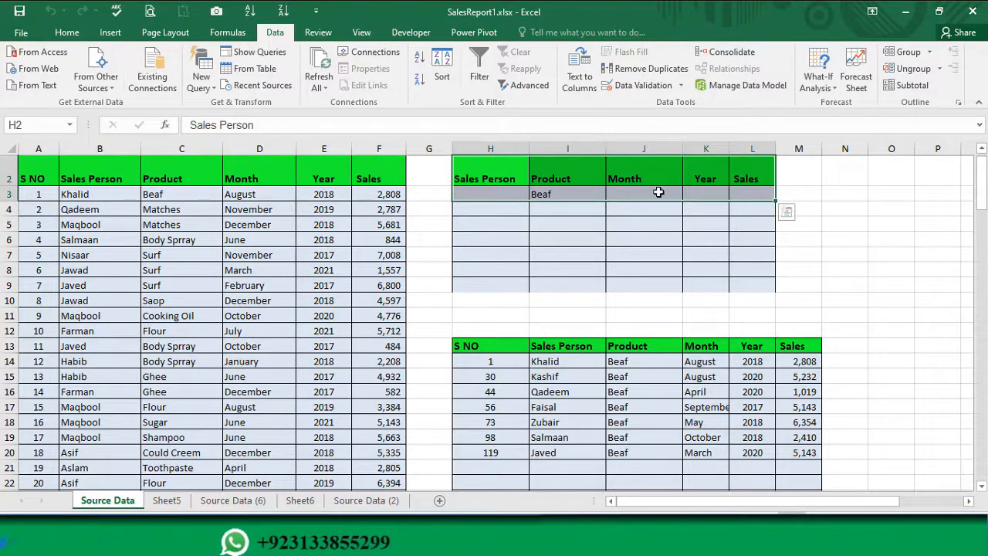
left_click(496, 194)
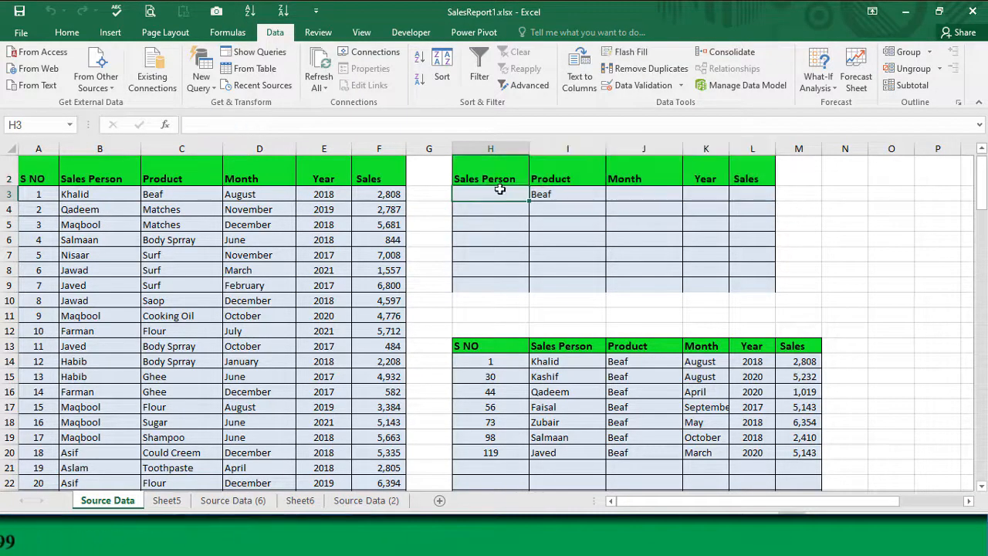
left_click(551, 196)
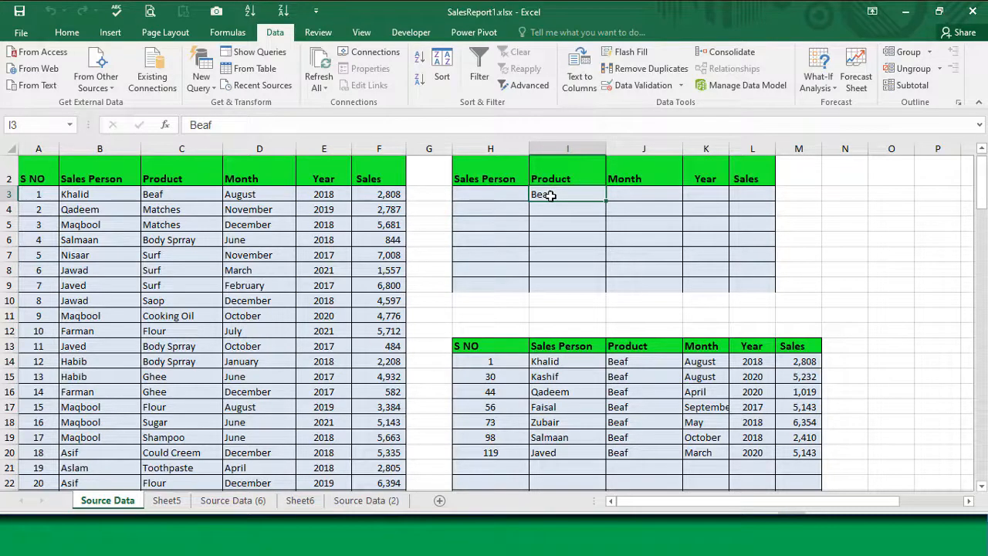
- Clear the Product criterion in I3, enter the salesperson from S NO 1 in H3, and set the Year criterion in K3 to 2020
key("Delete")
left_click(491, 196)
type("Khalid")
key("Return")
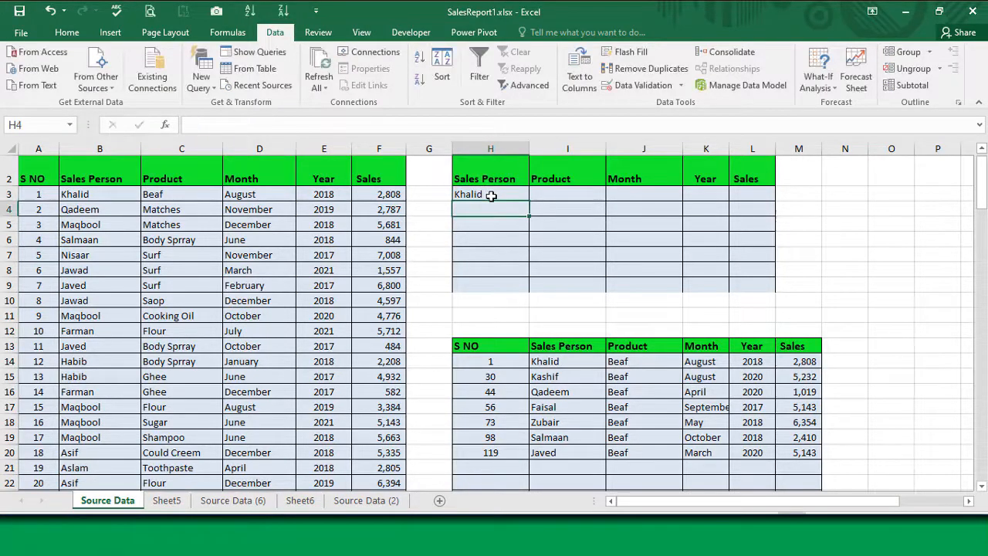
left_click(713, 193)
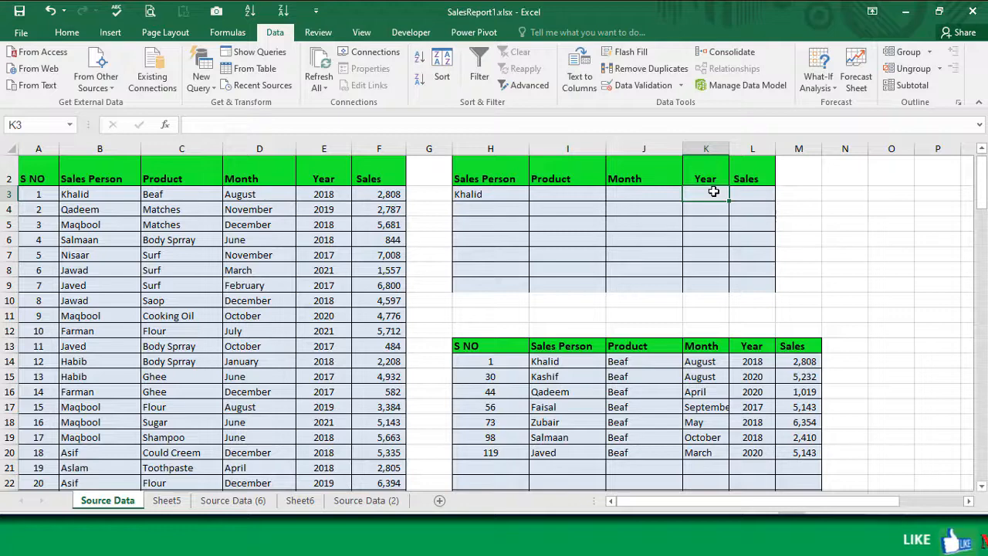
type("2020")
key("Return")
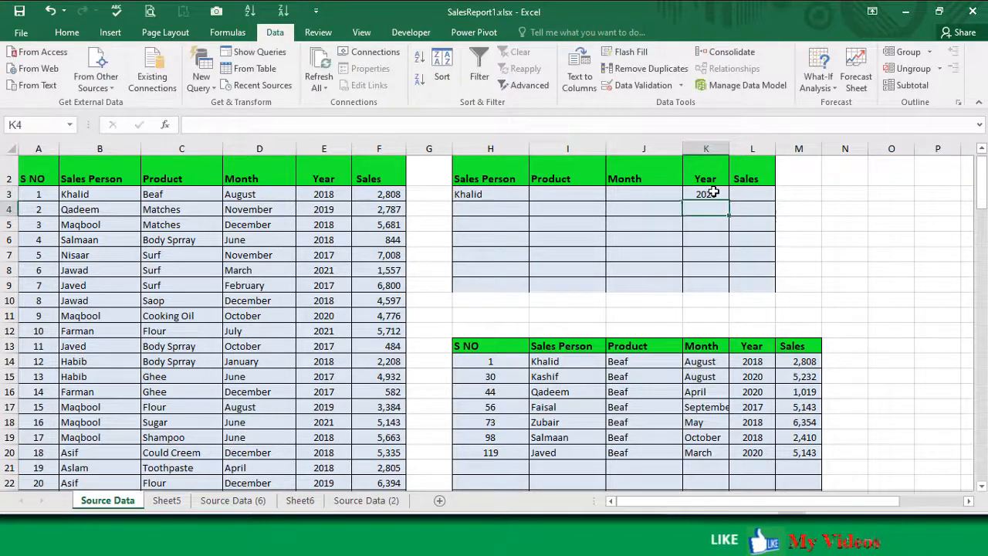
- Run the Advanced Filter with criteria range H2:L3, copying the records matching the salesperson and year to H13:M13
left_click(525, 85)
left_click(642, 150)
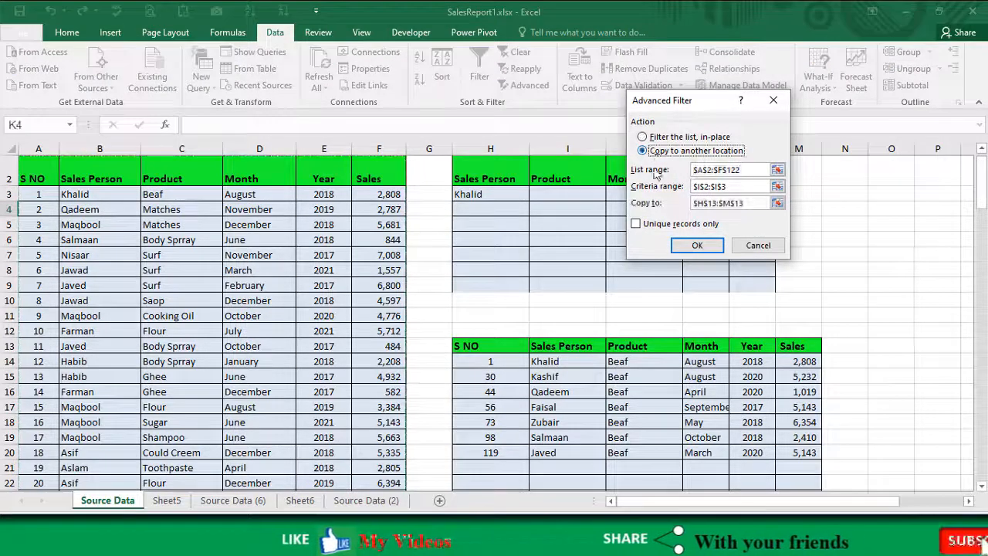
left_click(732, 186)
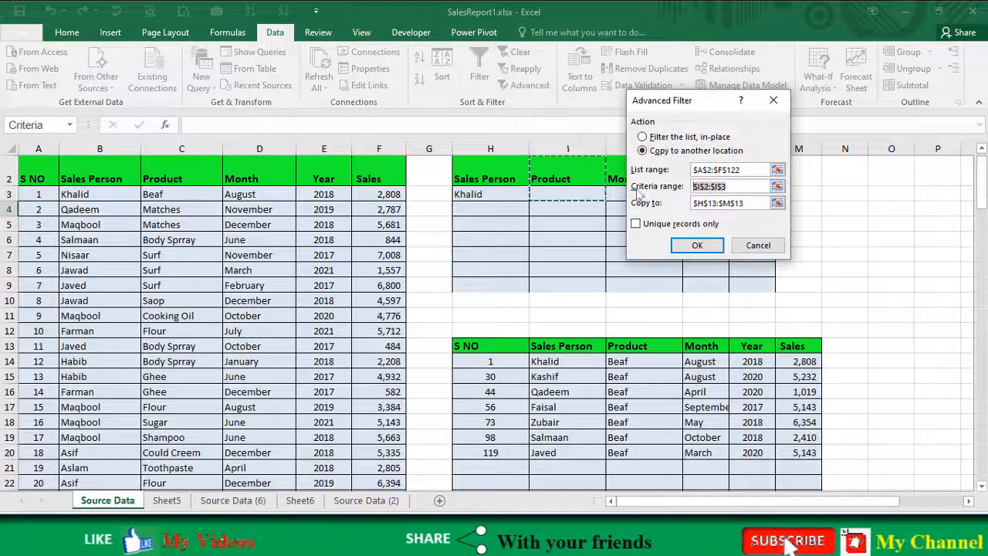
left_click_drag(490, 179, 753, 194)
left_click(697, 245)
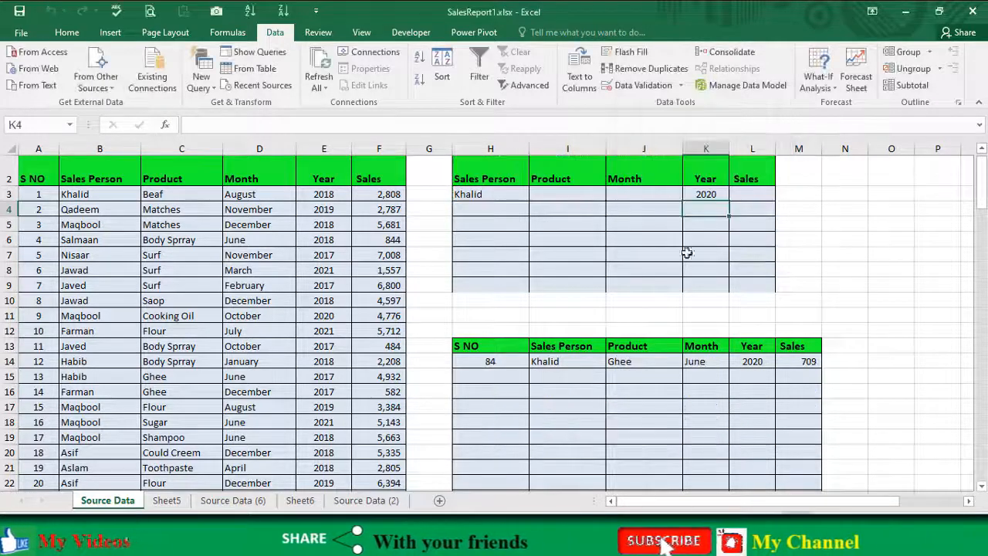
left_click(545, 362)
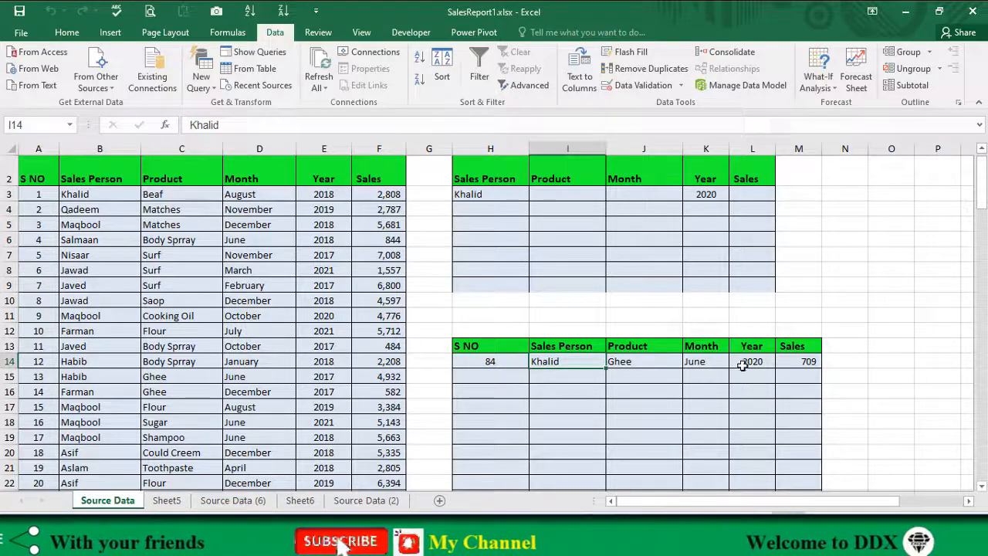
left_click(742, 365)
left_click_drag(488, 364, 786, 361)
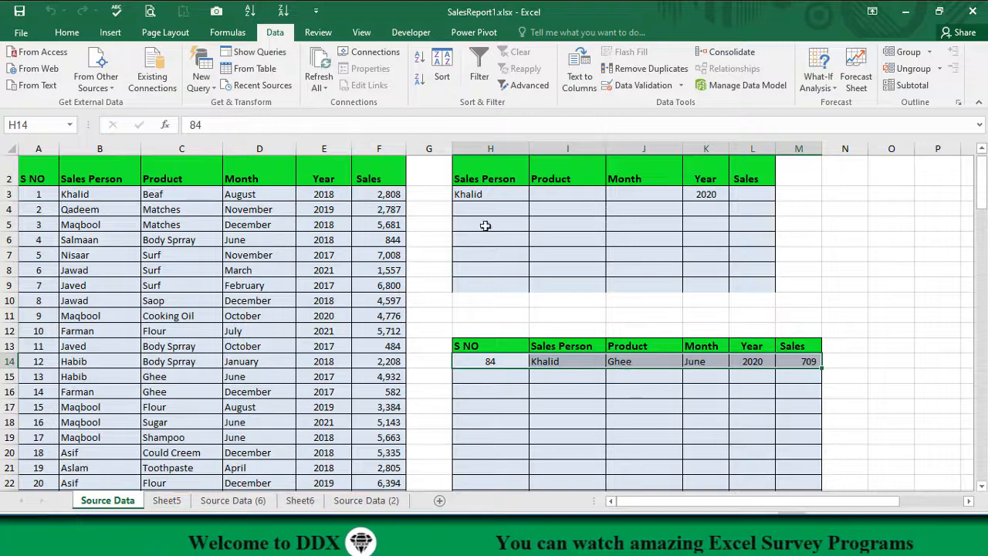
- Clear the Year criterion in K3 and enter >3000 as the Sales criterion in L3
left_click(724, 193)
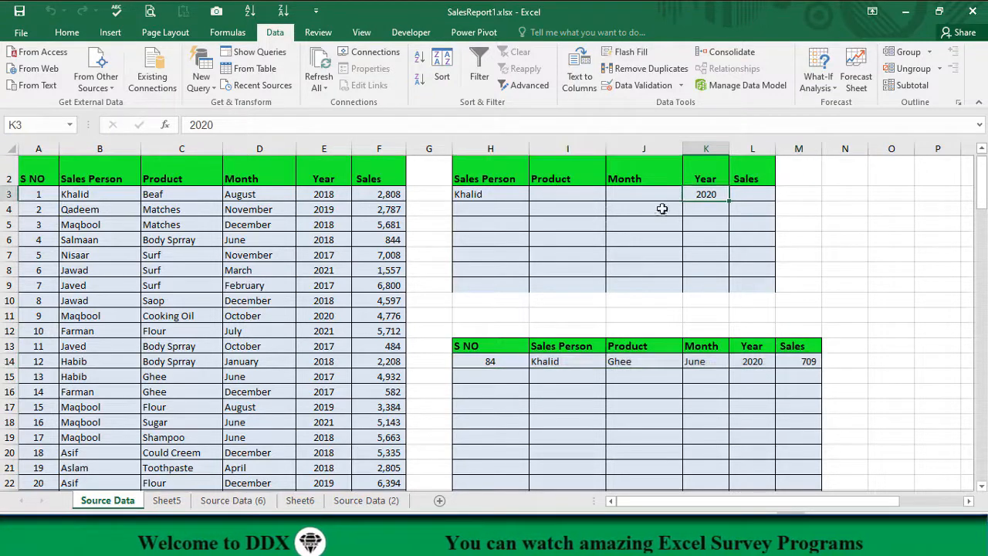
left_click(751, 195)
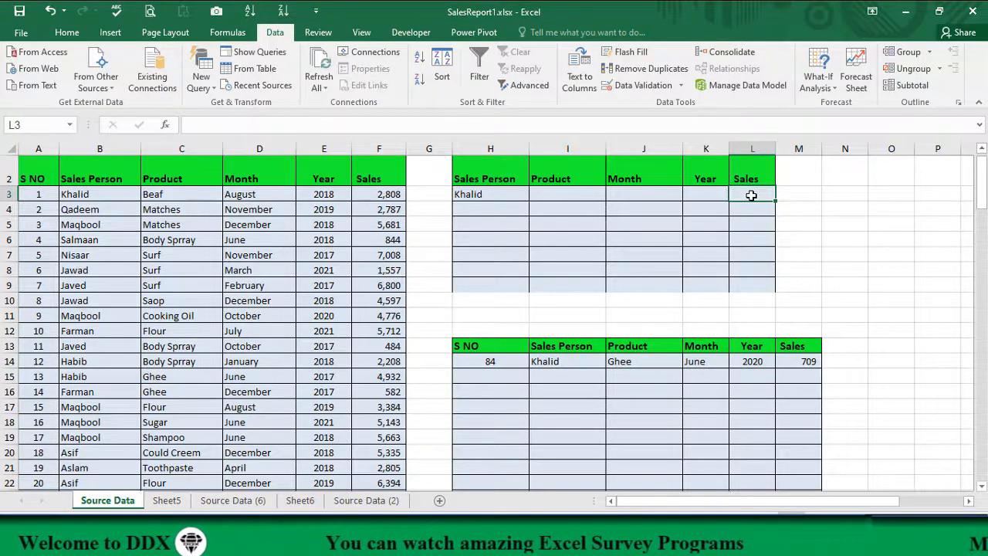
type(">3000")
key("Return")
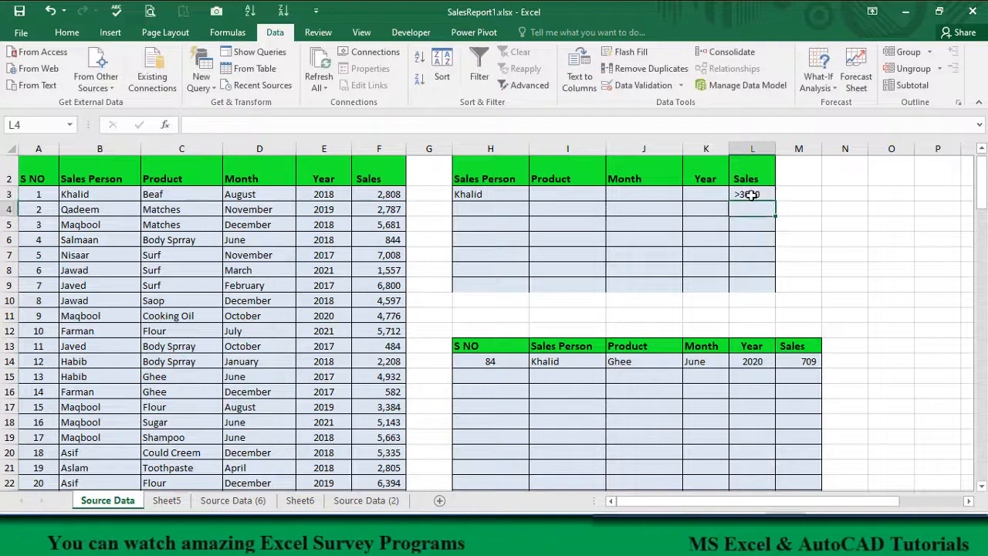
- Run the Advanced Filter with criteria range H2:L3, copying the salesperson's records with sales above 3000 to H13:M13
key("alt+a")
key("q")
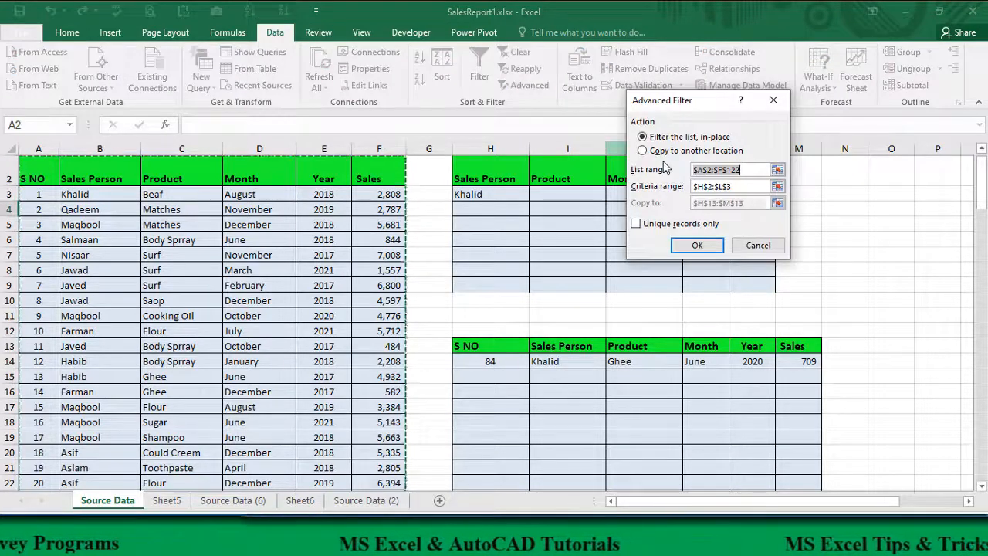
left_click(670, 150)
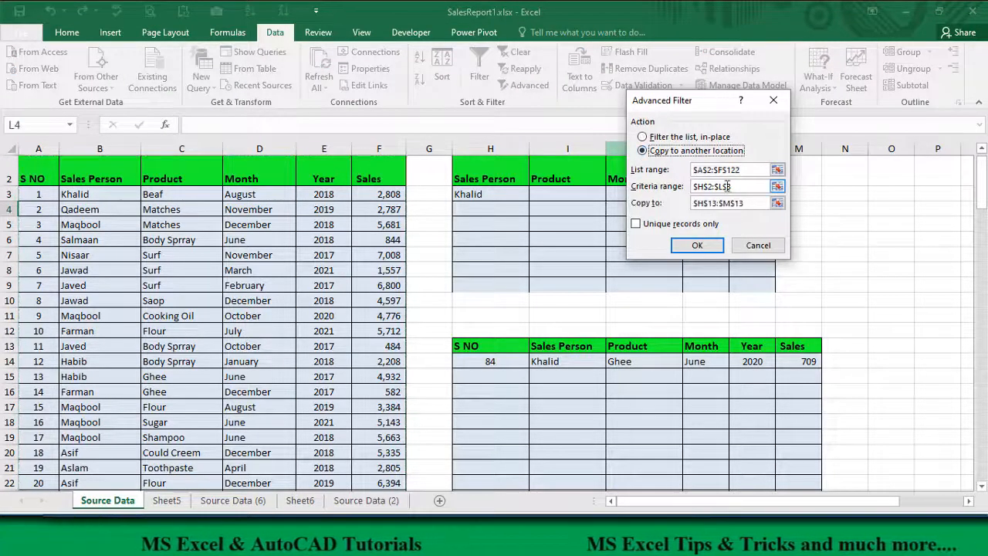
left_click(704, 244)
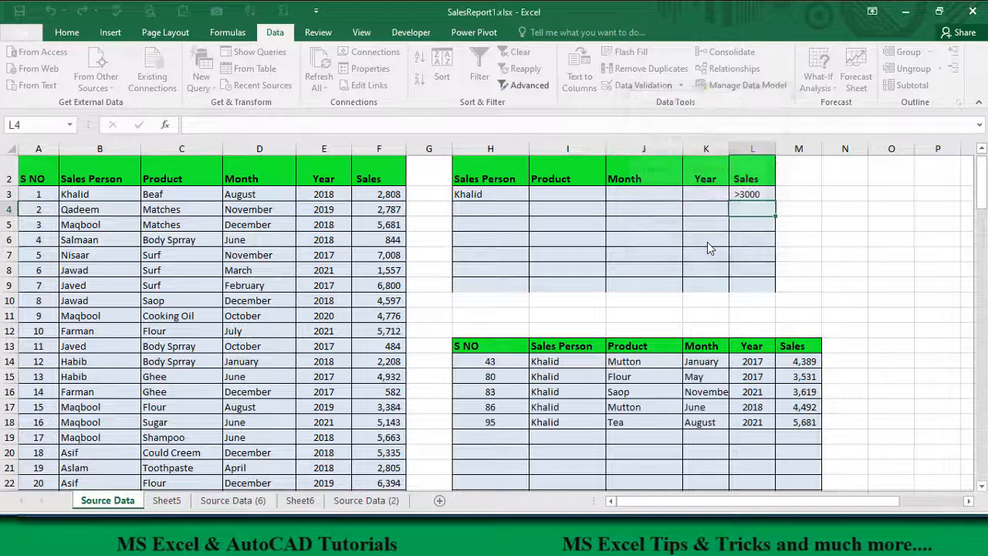
left_click(792, 361)
left_click_drag(548, 361, 562, 417)
left_click_drag(799, 361, 793, 429)
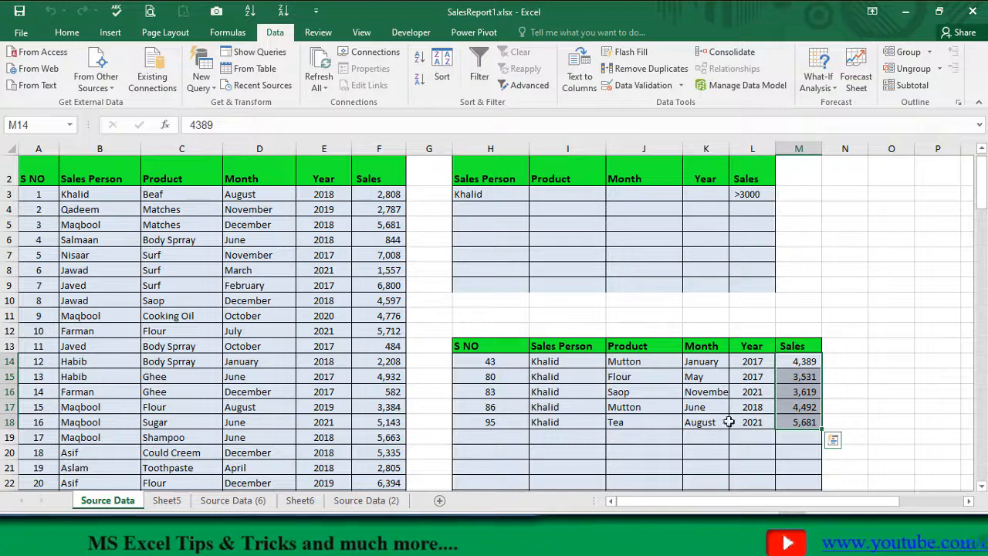
- Clear the Sales criterion in L3 and enter June as the Month criterion in J3
left_click(753, 193)
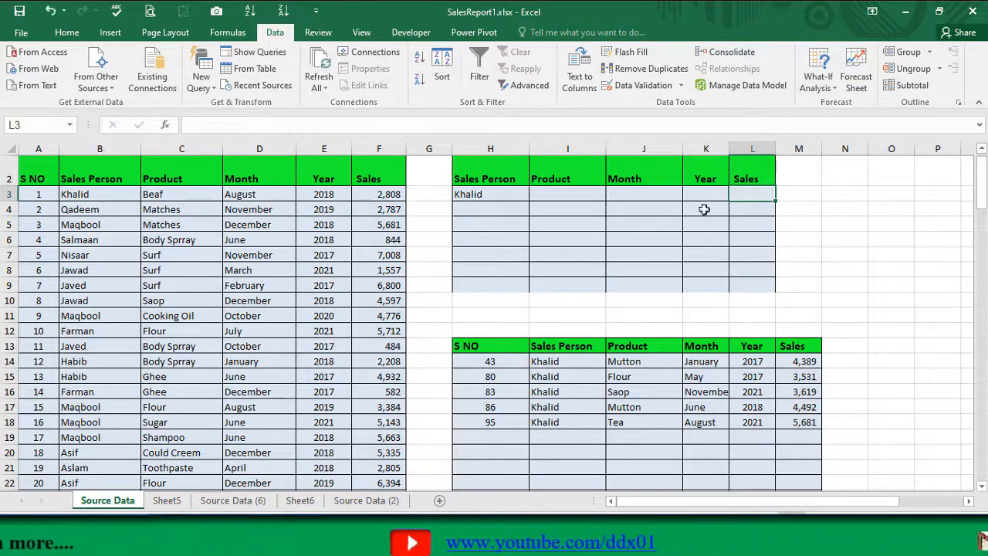
left_click(638, 197)
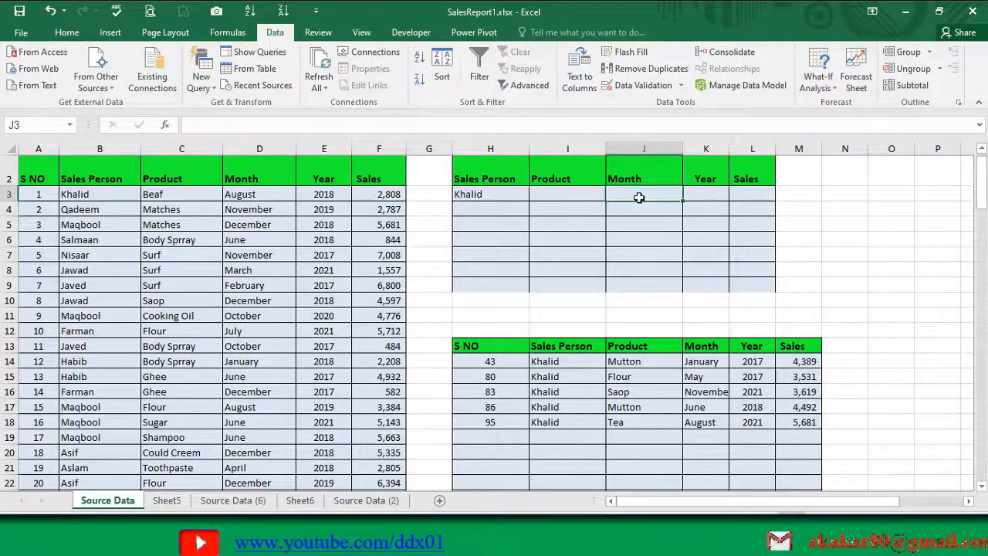
type("June")
left_click(635, 223)
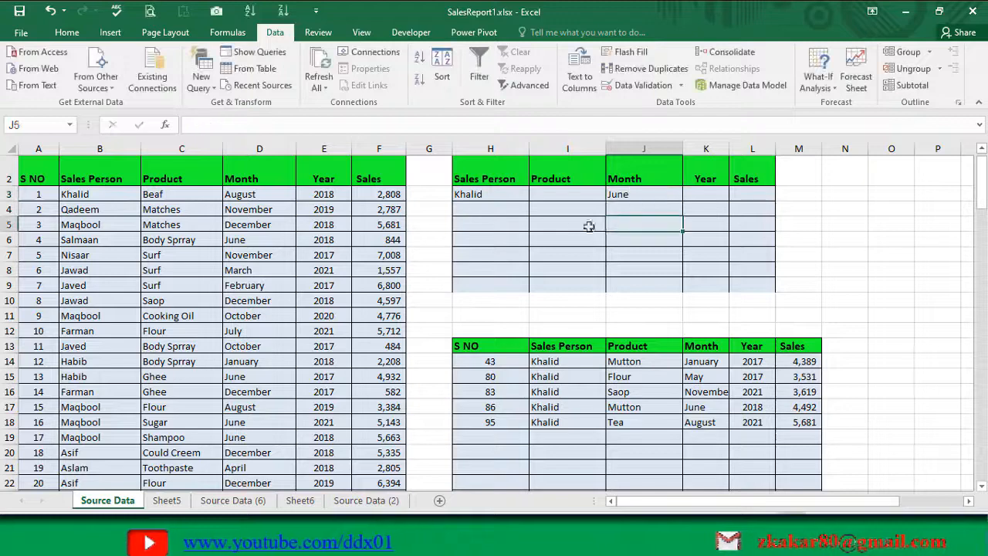
- Run the Advanced Filter with criteria range H2:L3, copying the salesperson's June records to H13:M13
key("alt+a")
key("q")
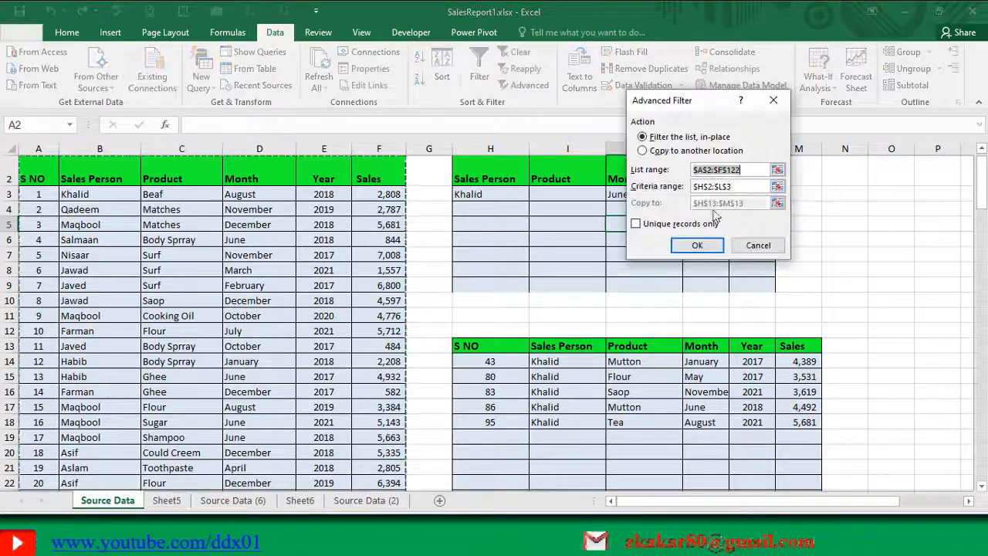
left_click(668, 154)
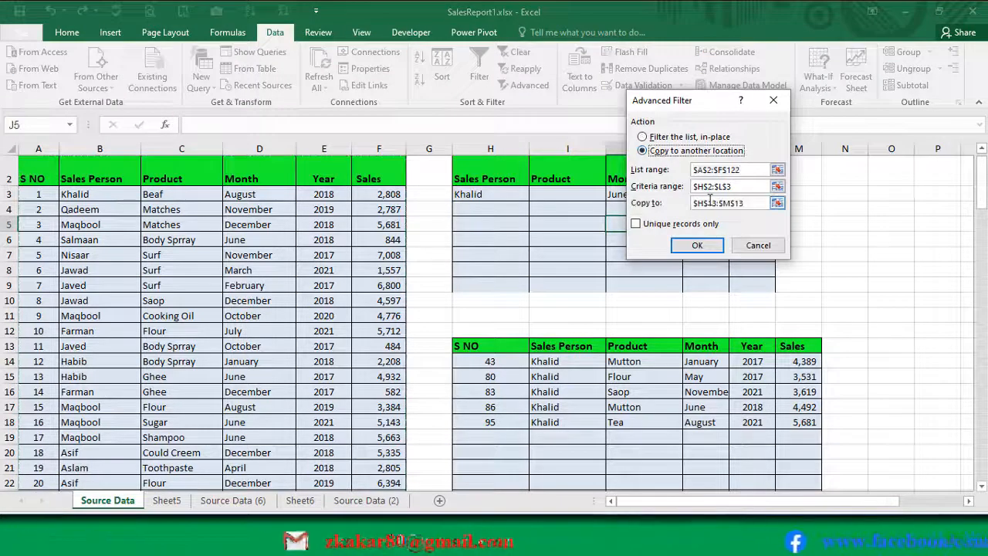
left_click(698, 247)
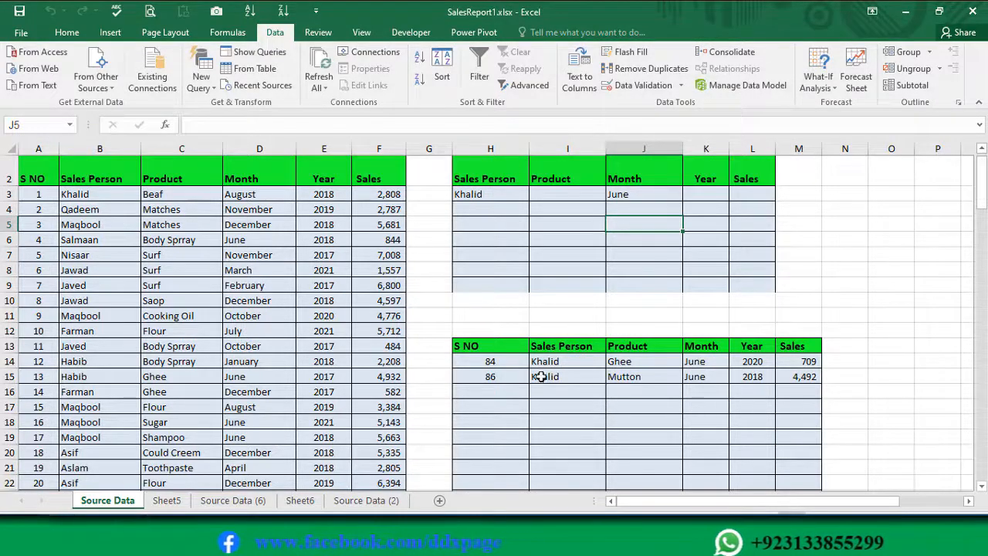
- Examine the extracted June records and the Sales Person, Product and Month columns of the criteria table
left_click_drag(498, 353, 795, 378)
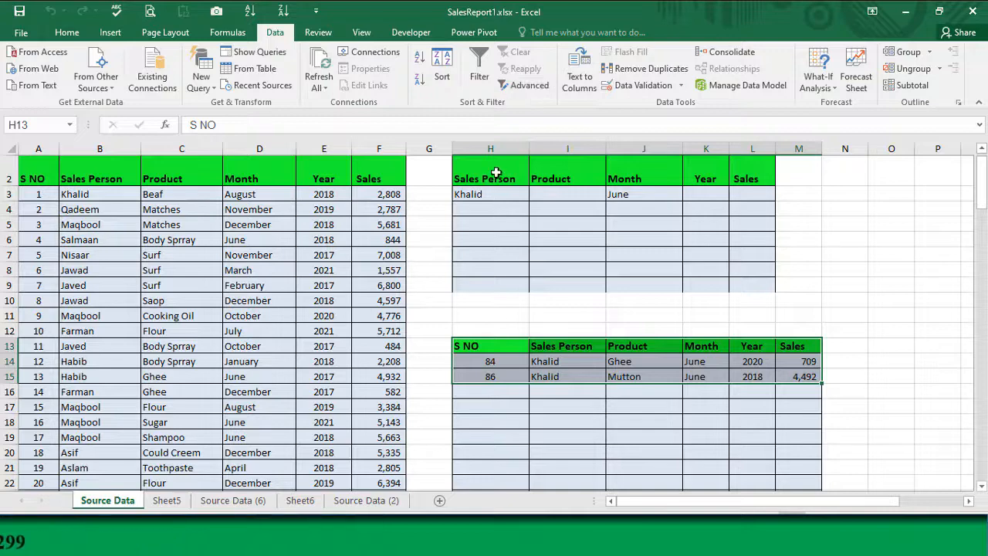
left_click_drag(496, 173, 753, 239)
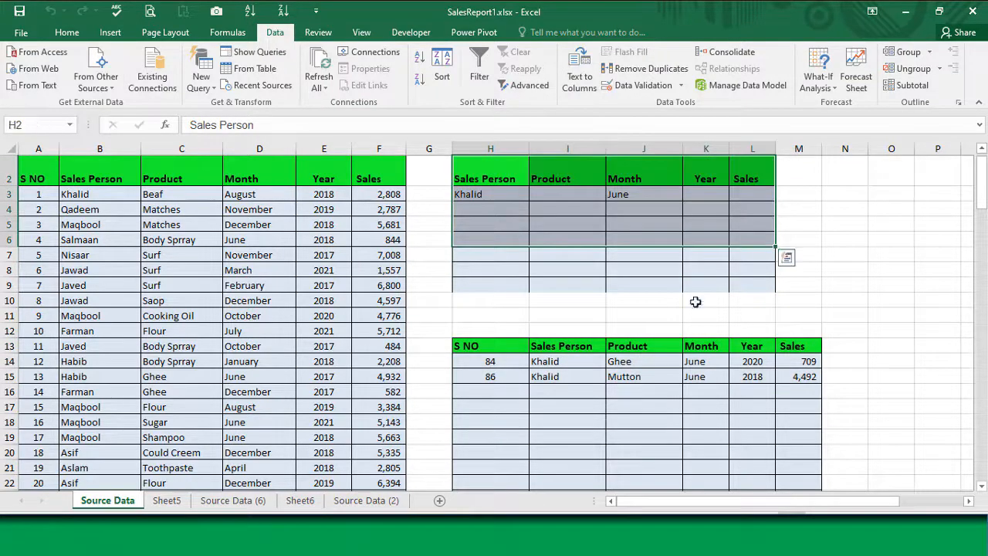
left_click(473, 345)
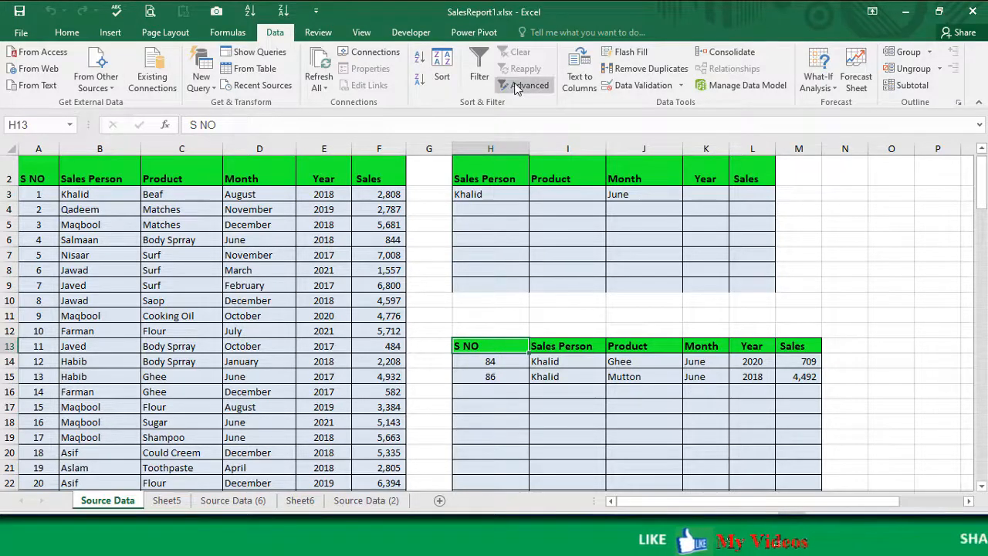
left_click(503, 194)
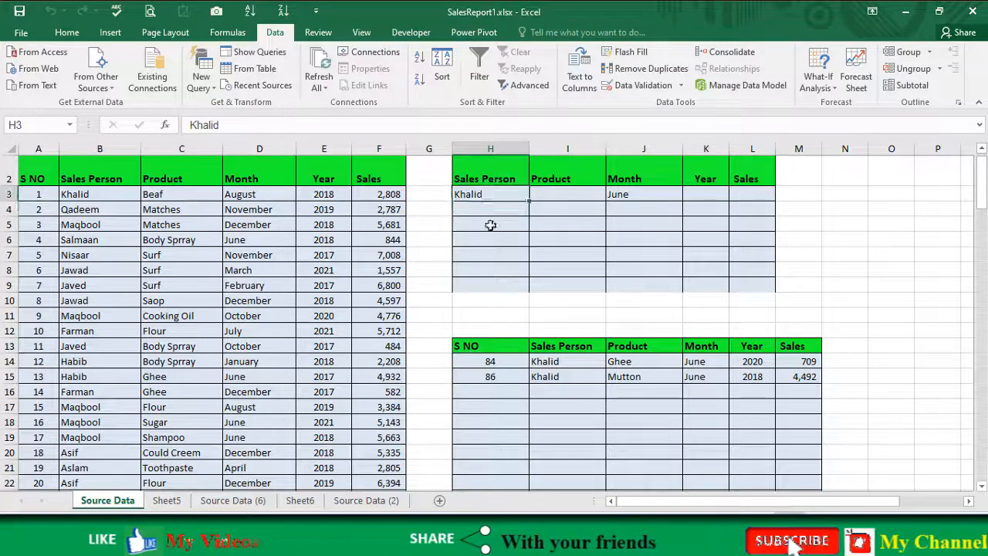
left_click_drag(490, 225, 499, 254)
left_click(572, 195)
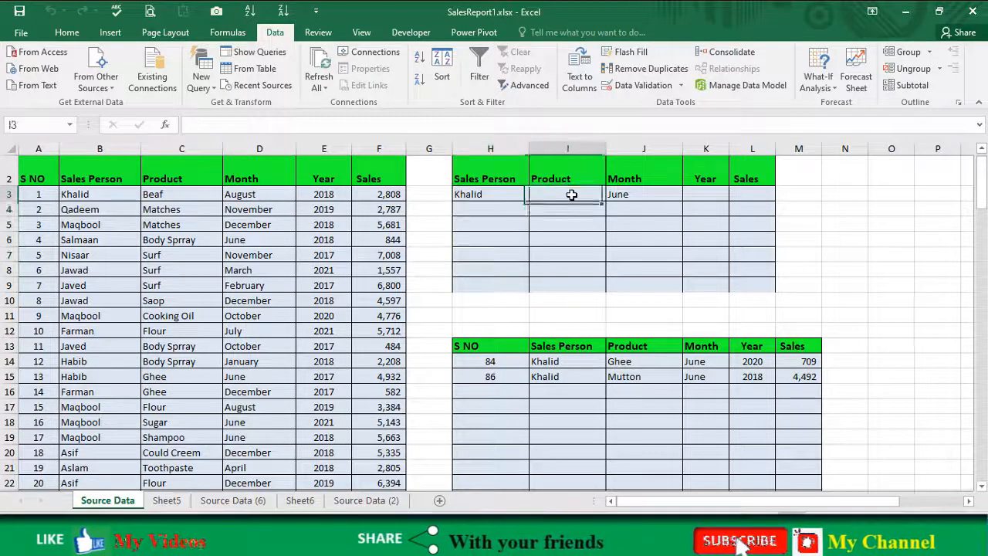
left_click_drag(571, 194, 571, 246)
left_click_drag(623, 195, 636, 242)
left_click(496, 195)
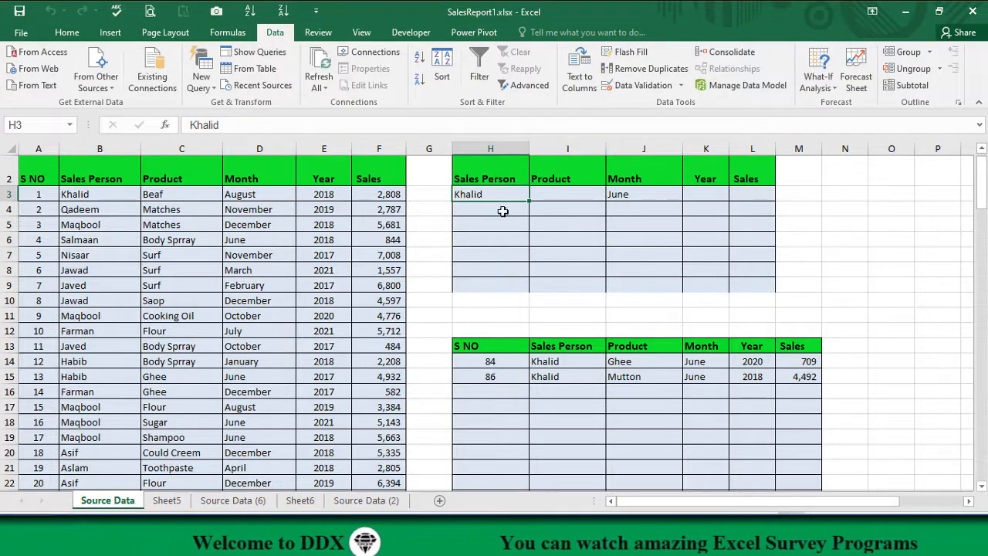
left_click(636, 194)
- Add the name of the salesperson from S NO 5 as a second Sales Person criterion in cell H4, below the June criteria row
left_click(498, 216)
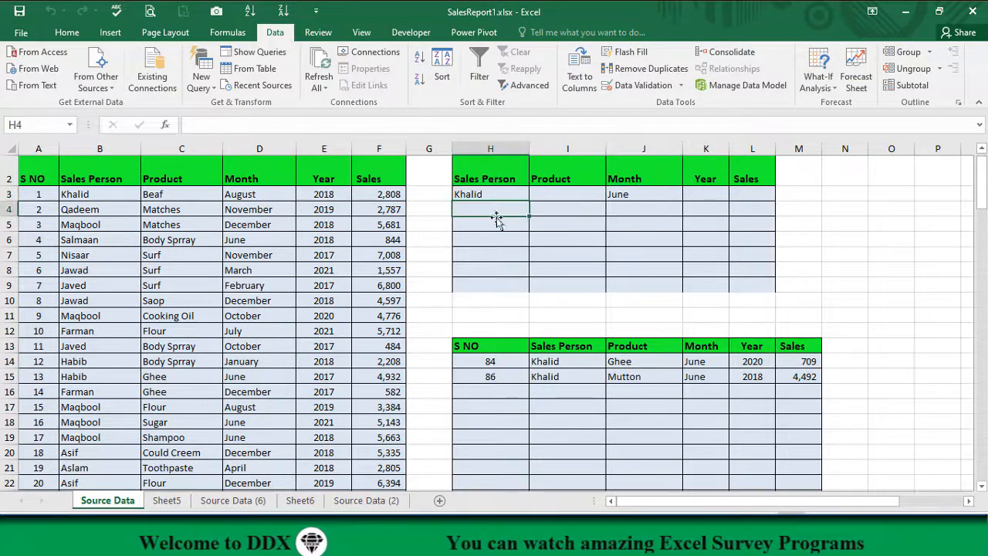
type("Nisaar")
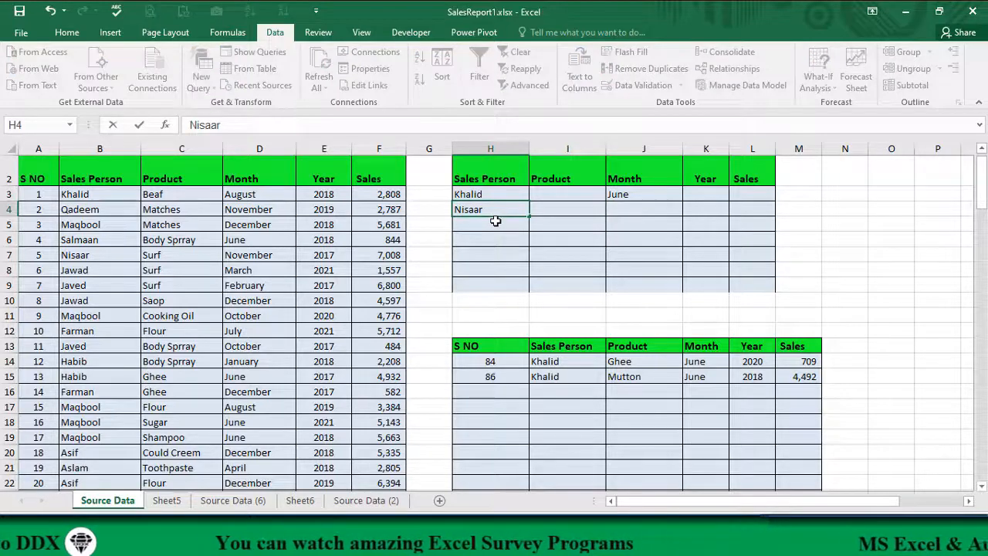
key("Return")
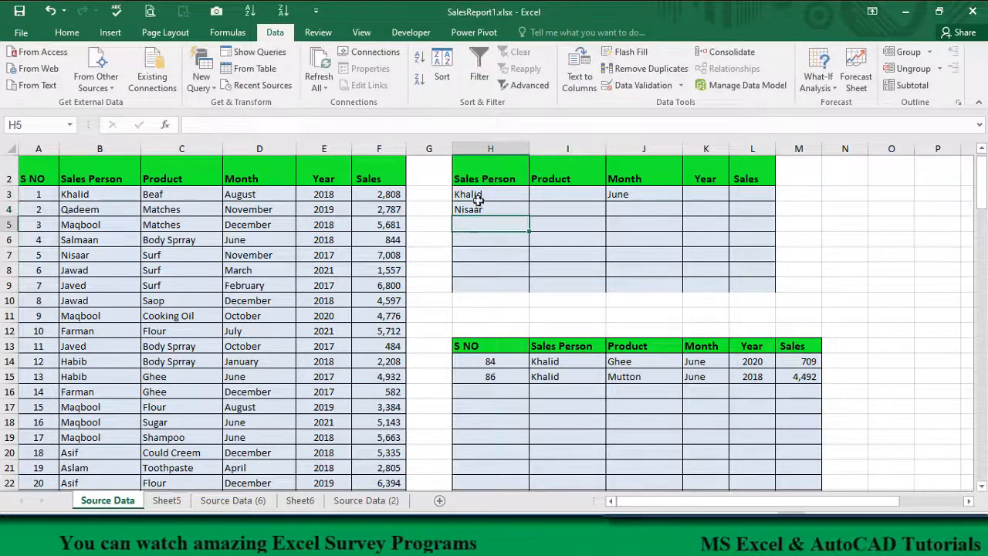
- Compare the criteria in rows 3 and 4, including the blank cells I4:L4 beside the second salesperson
left_click_drag(479, 199, 479, 212)
left_click(624, 195)
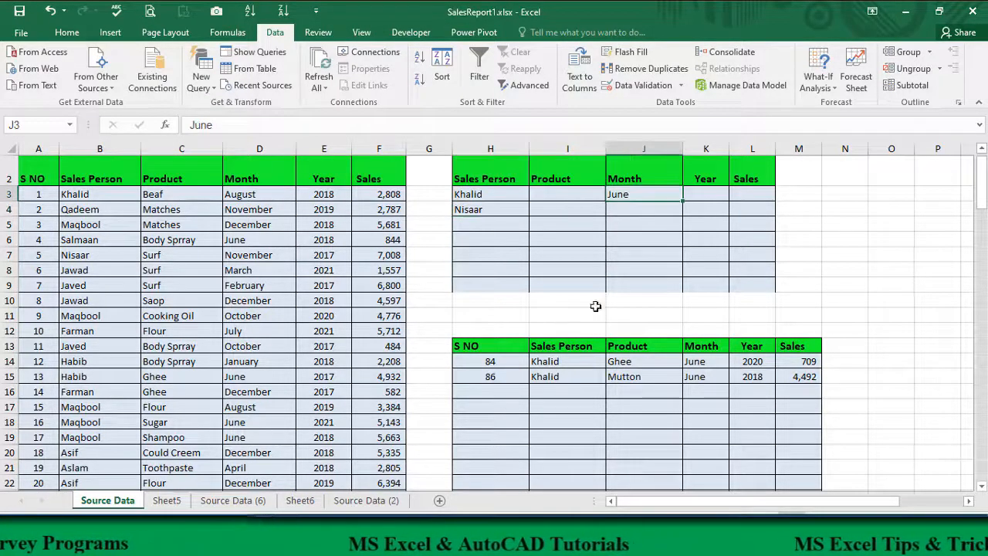
left_click(483, 194)
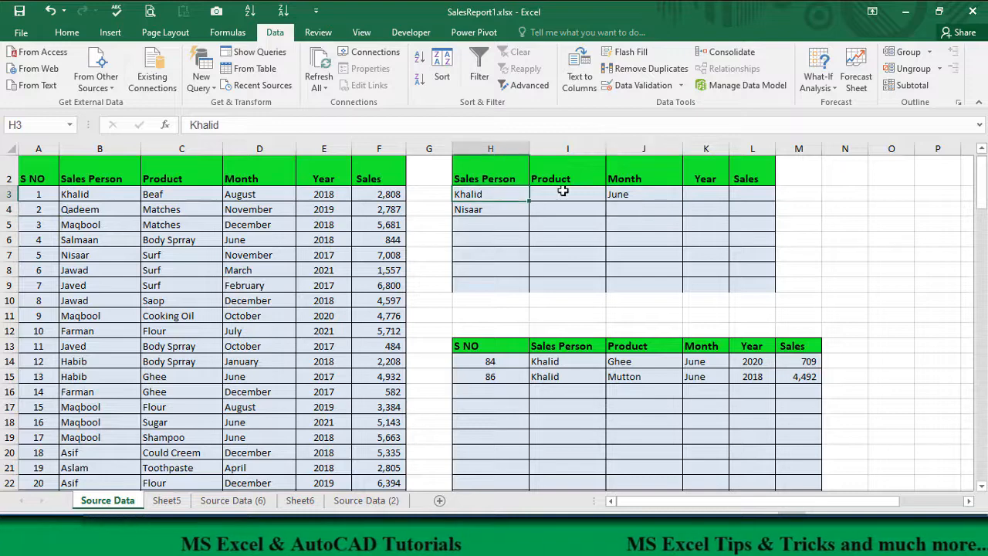
left_click(617, 194)
left_click(474, 212)
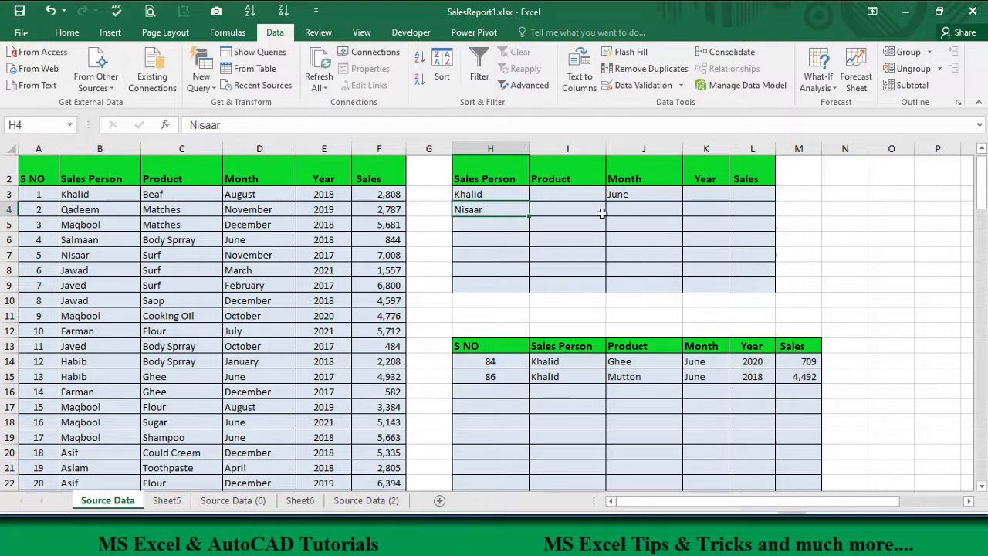
left_click(653, 208)
left_click_drag(557, 210, 738, 210)
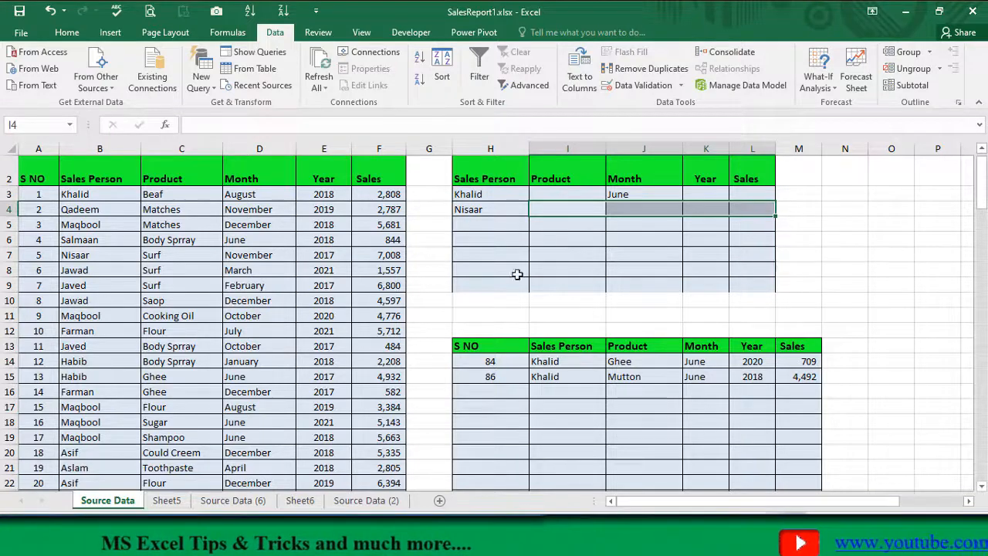
- Run the Advanced Filter with criteria range H2:L4, copying the records that match either salesperson row to H13:M13
left_click(523, 85)
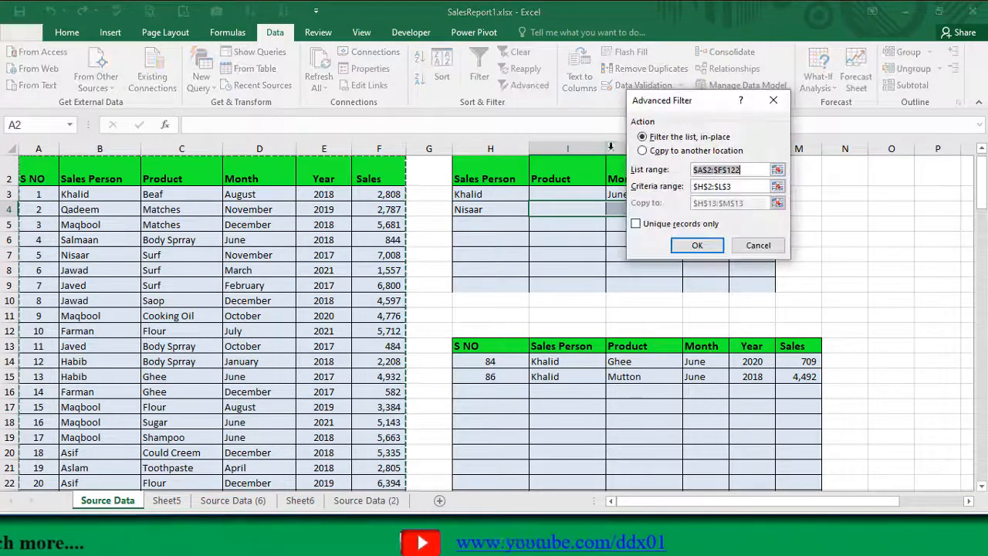
left_click(662, 152)
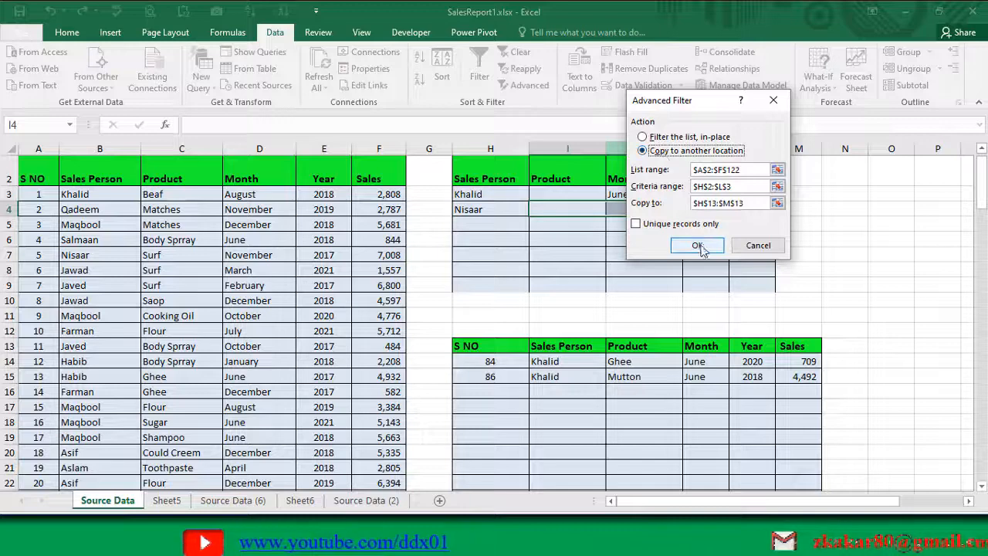
left_click(730, 186)
left_click_drag(491, 176, 750, 208)
left_click(688, 259)
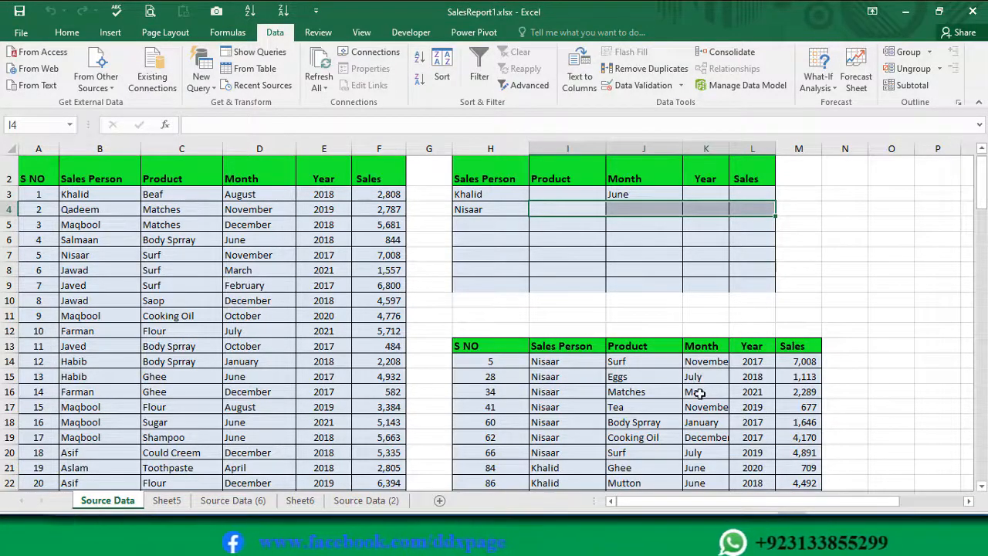
- Examine the extracted records of both salespeople and compare their months with criteria rows 3 and 4
scroll(562, 408, "down", 2)
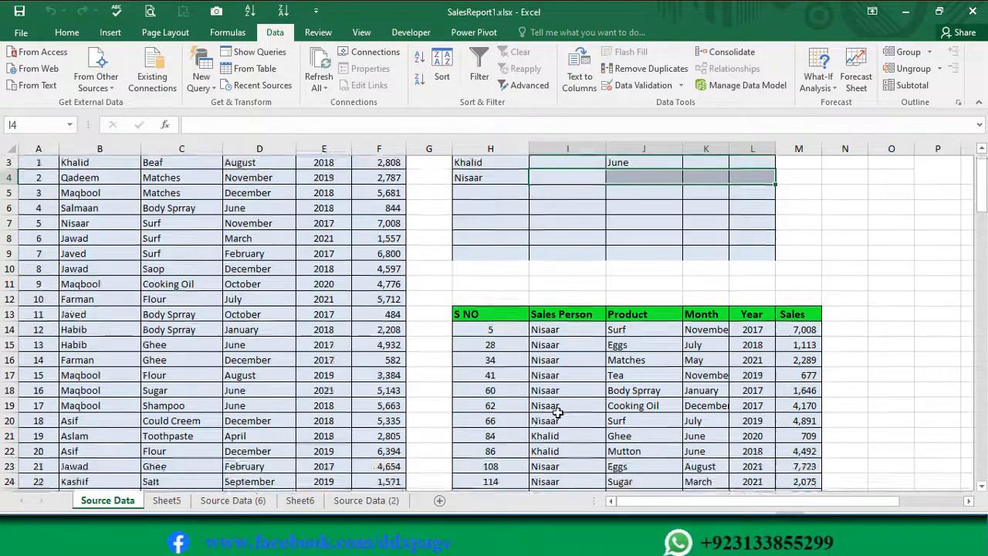
scroll(633, 196, "up", 3)
scroll(613, 379, "down", 2)
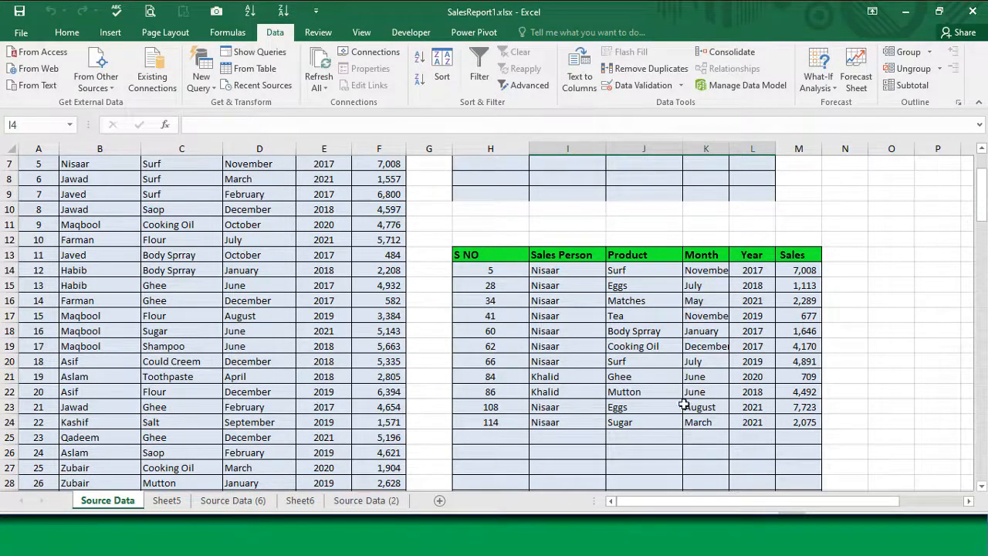
scroll(570, 402, "up", 2)
- Add June as the second salesperson's Month criterion in J4 and rerun the Advanced Filter, copying the matches to H13:M13
left_click(631, 237)
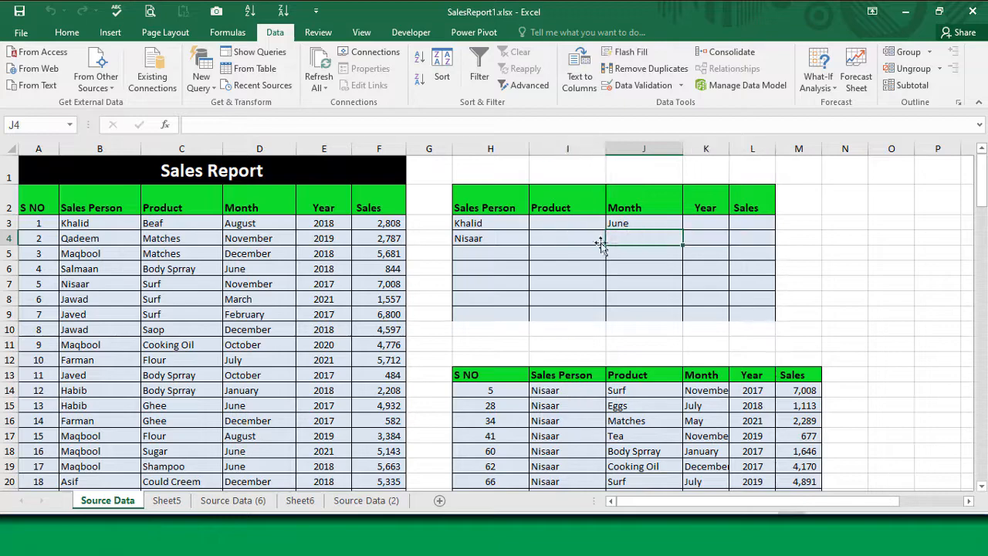
scroll(669, 415, "down", 2)
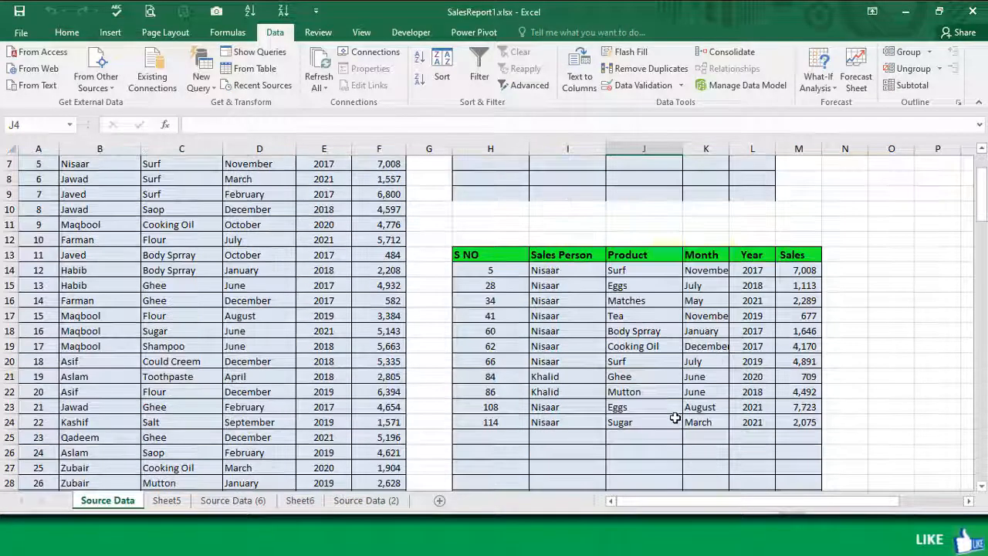
scroll(679, 410, "up", 2)
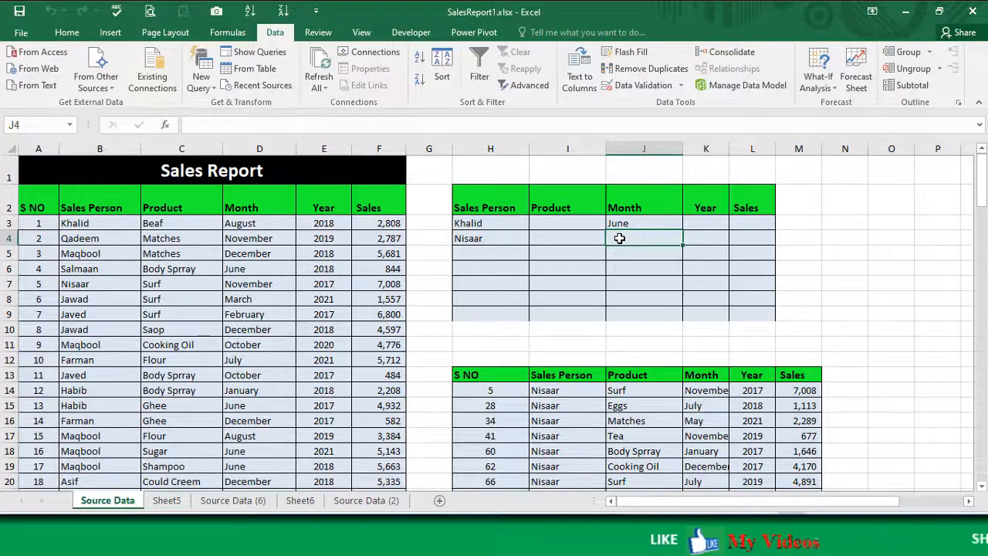
type("June")
left_click(522, 85)
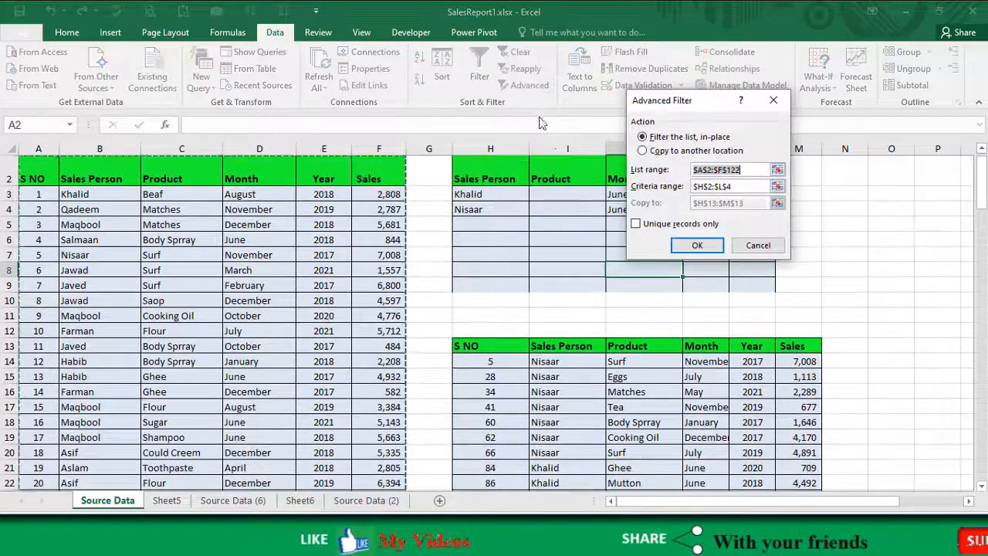
left_click(642, 151)
left_click(697, 245)
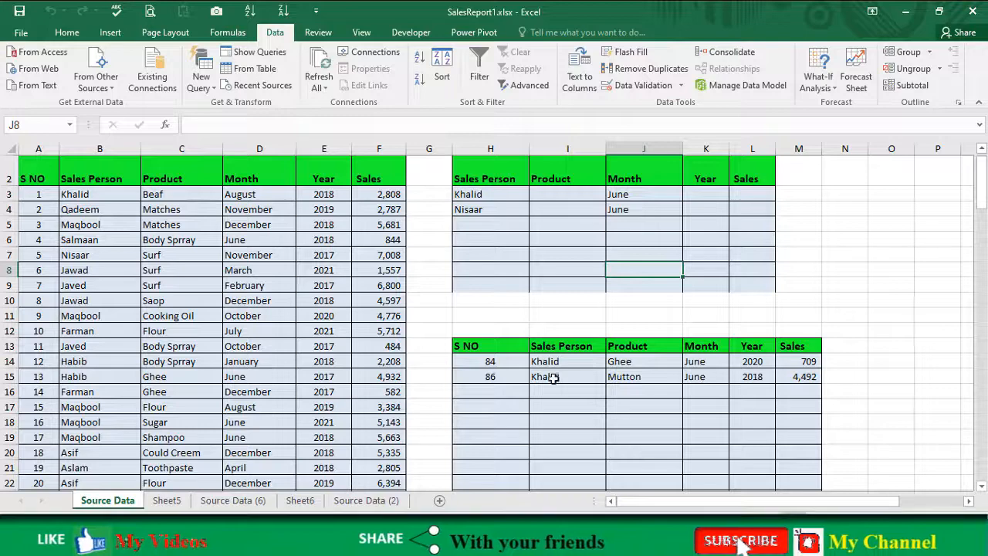
- Change the Month criteria to April in J3 for the first salesperson and February in J4 for the second
left_click(486, 209)
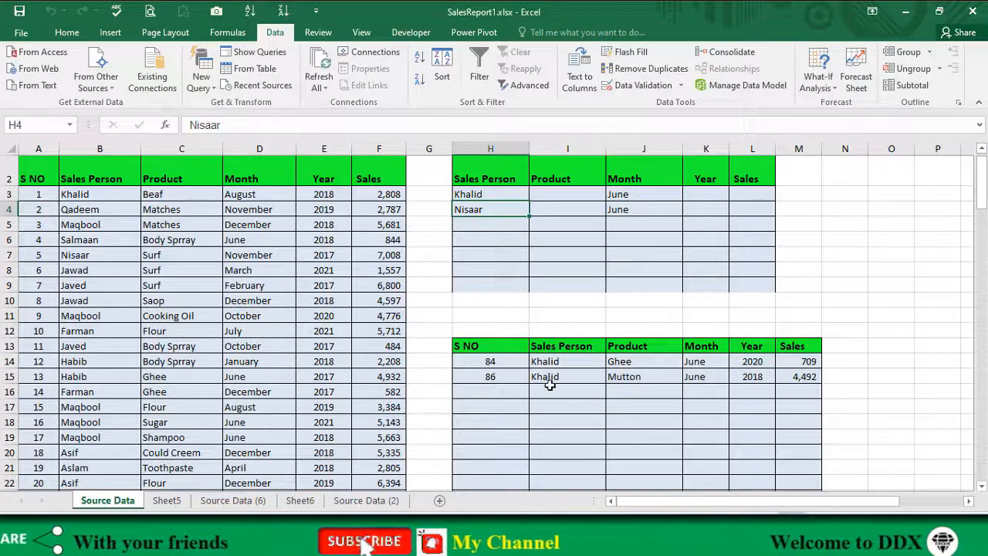
left_click(613, 194)
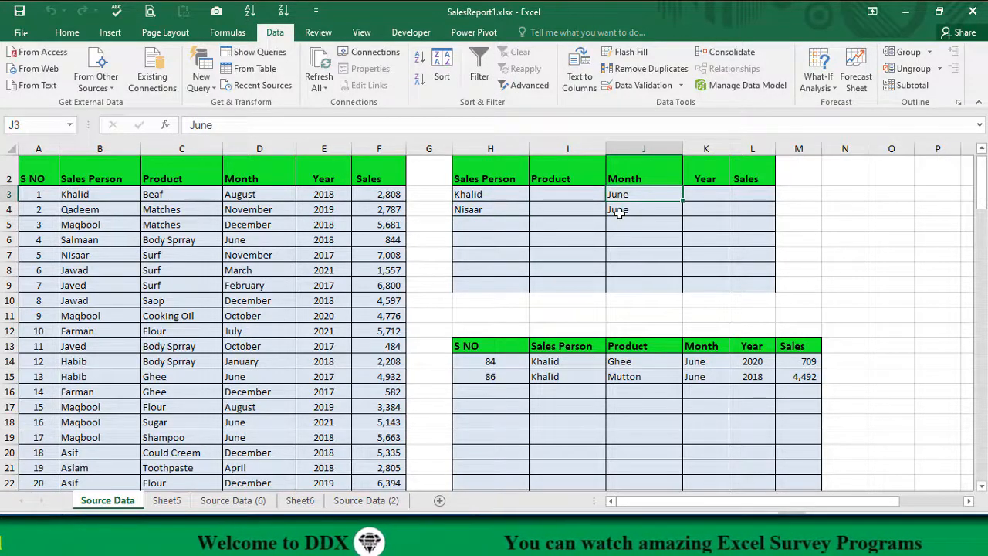
type("April")
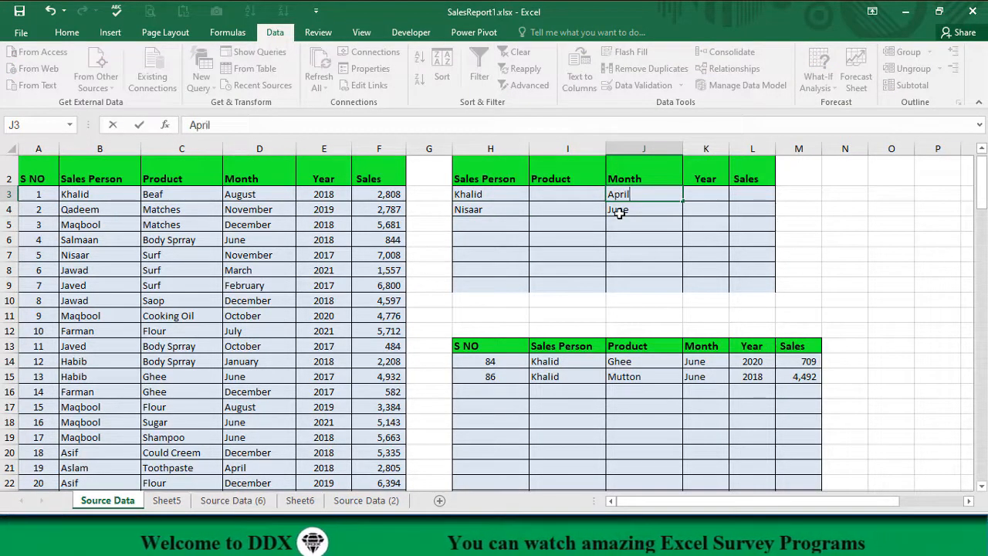
key("Return")
type("Fe")
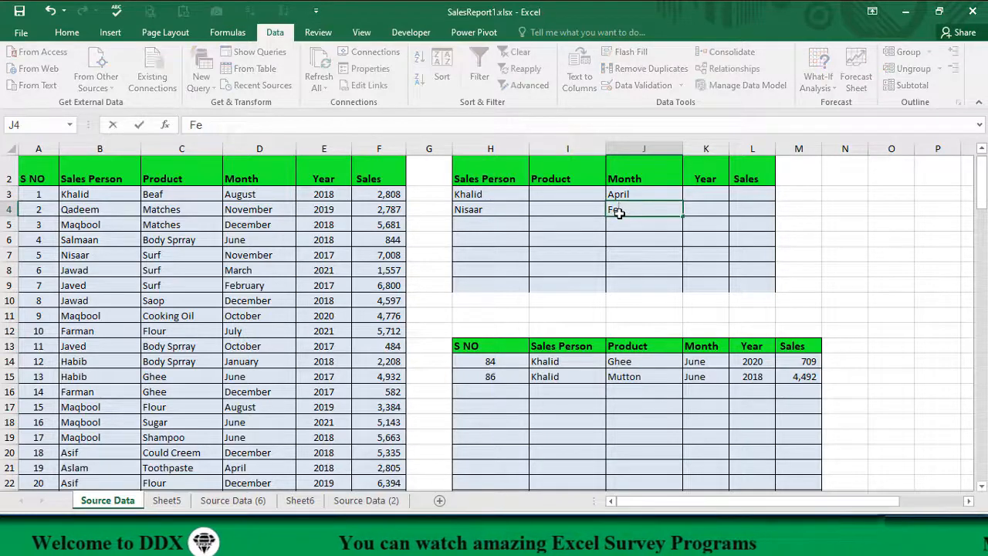
type("bruar")
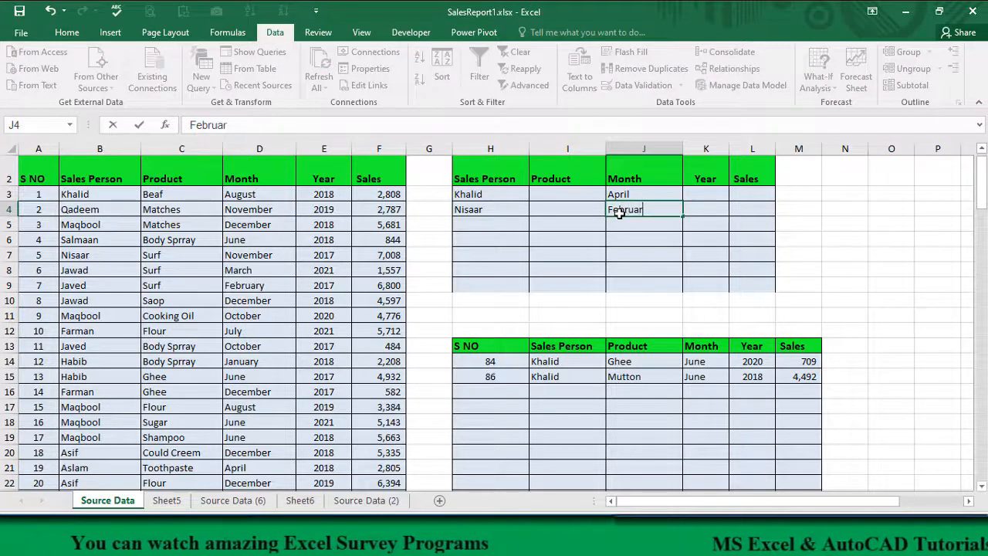
type("y")
key("Return")
- Run the Advanced Filter on H2:L4 for the April and February criteria, copying the matches to H13:M13
left_click(529, 86)
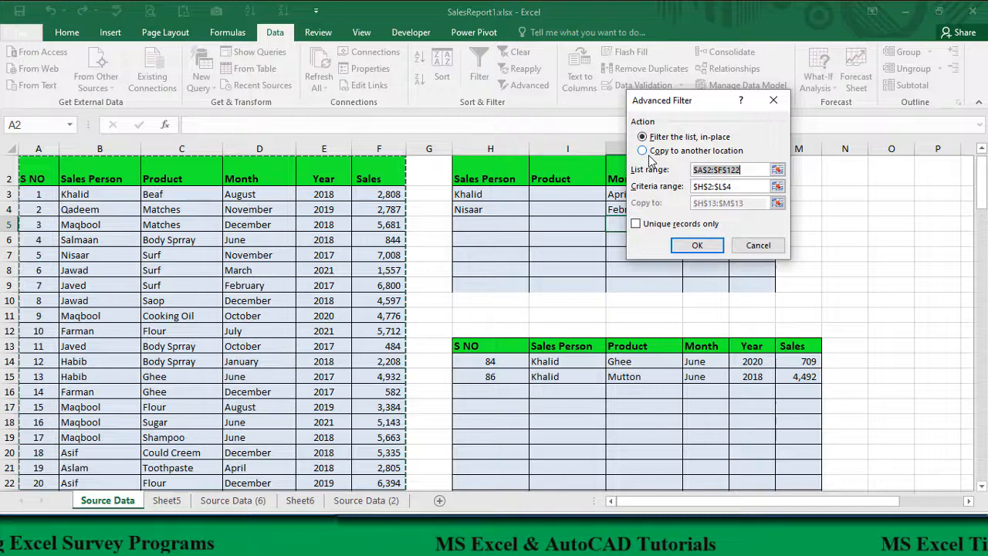
left_click(650, 153)
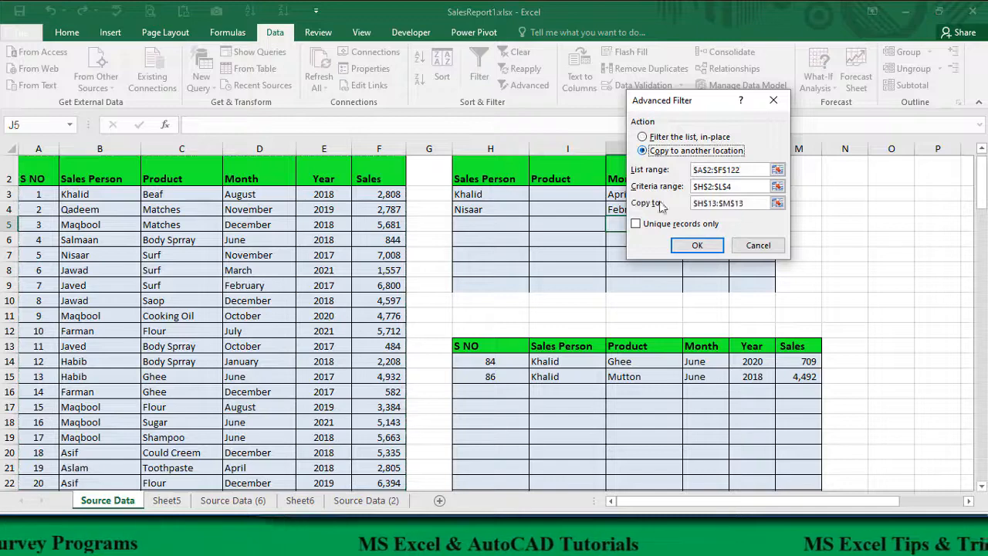
left_click(697, 245)
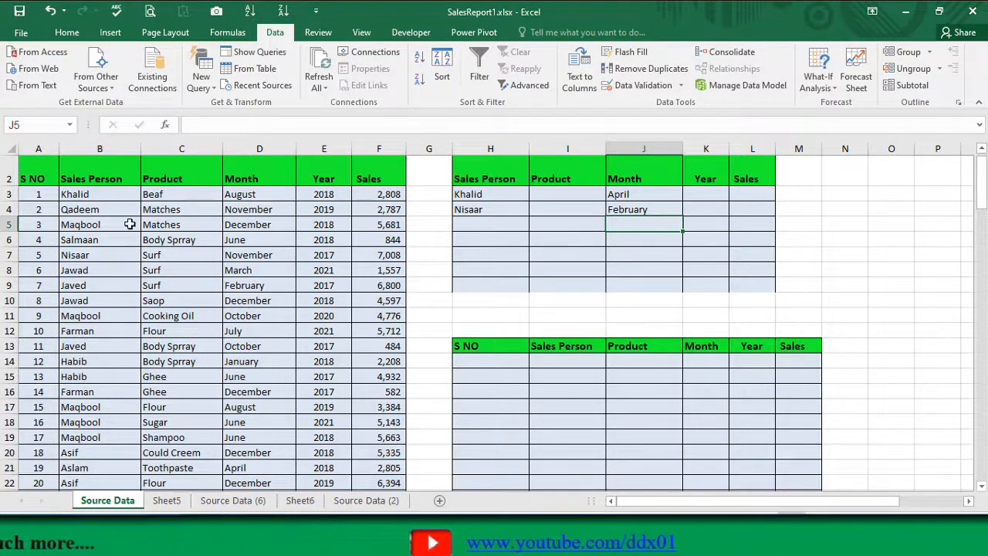
- Turn on filtering for the Sales Report headers and limit Sales Person to the salespeople of S NO 5 and S NO 22
left_click_drag(55, 177, 394, 207)
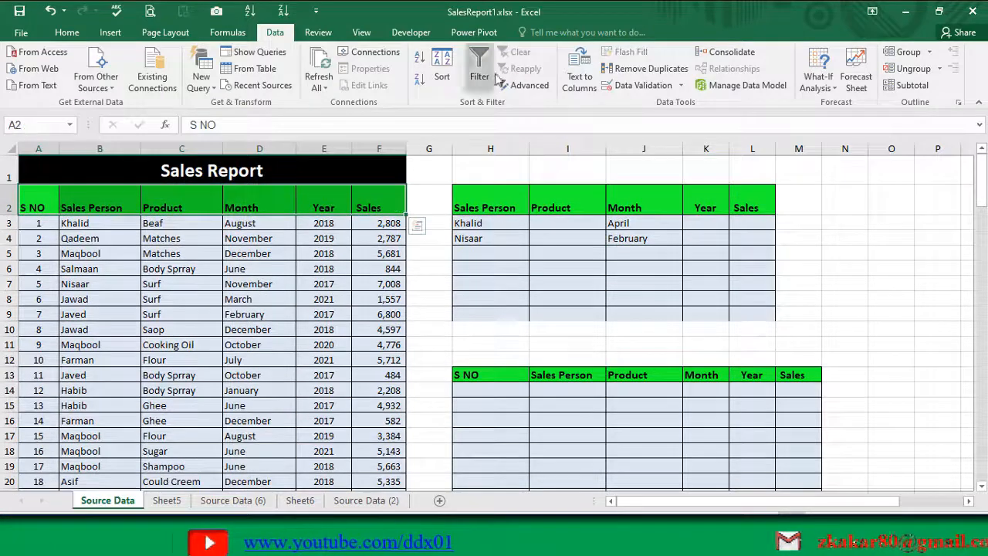
left_click(480, 70)
left_click(133, 208)
left_click(38, 349)
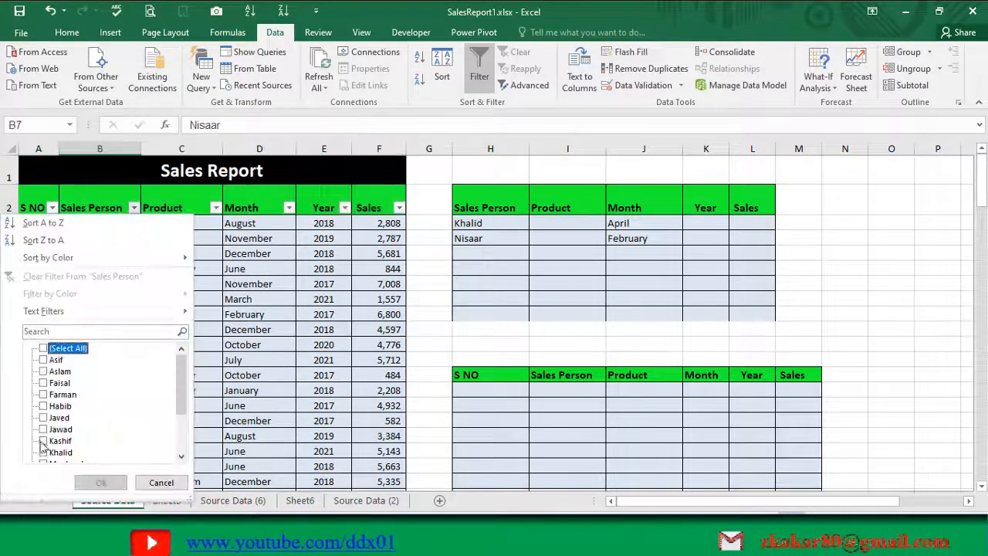
left_click(44, 440)
left_click(181, 455)
left_click(43, 429)
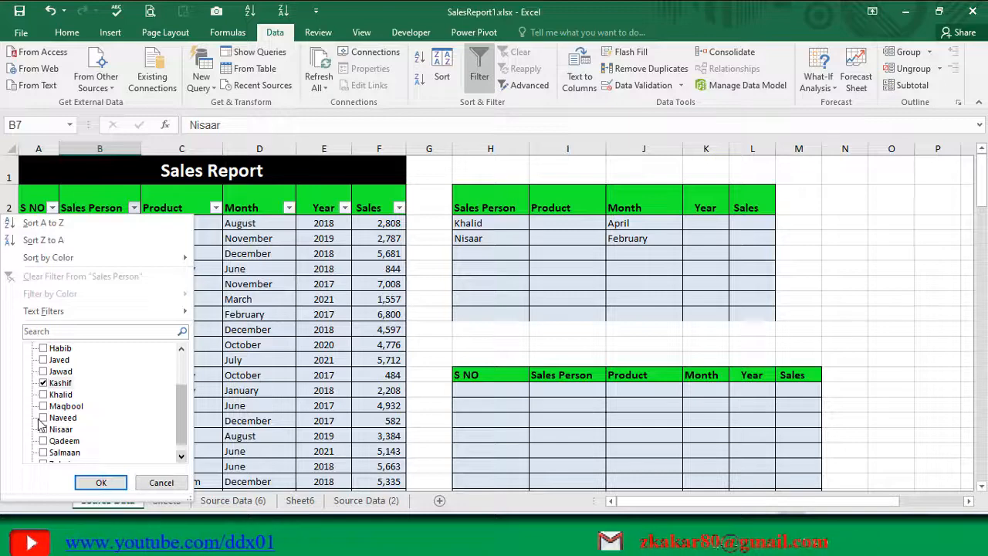
left_click(101, 483)
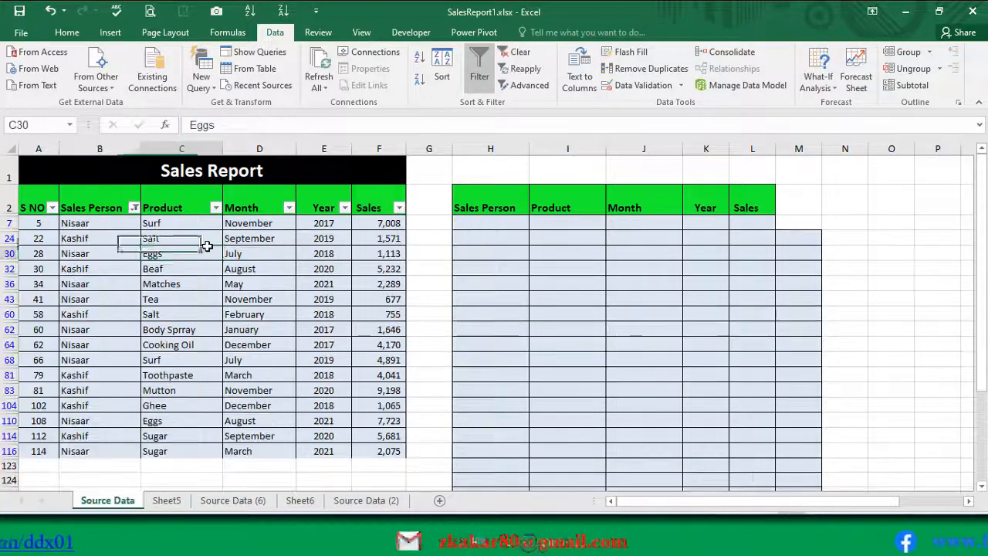
- Filter the Month column of the Sales Report to February only
left_click(289, 208)
left_click(144, 348)
left_click(144, 383)
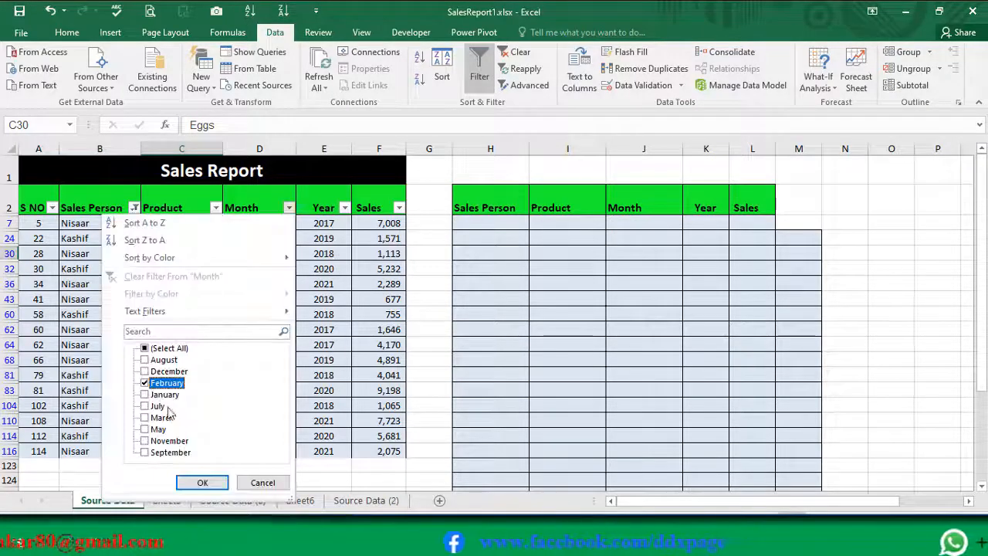
left_click(202, 483)
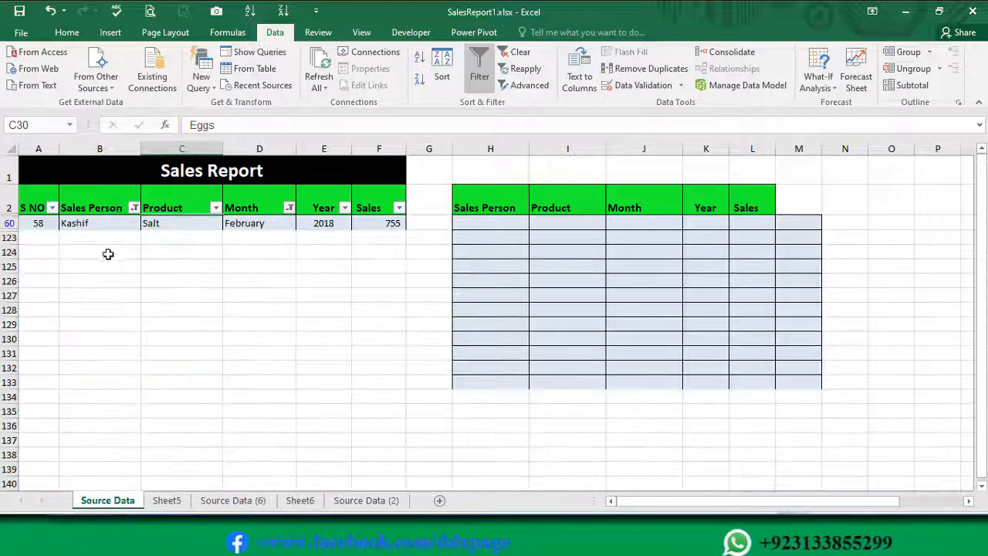
- Review the months offered in the Month column's filter and reselect all of them
left_click(261, 222)
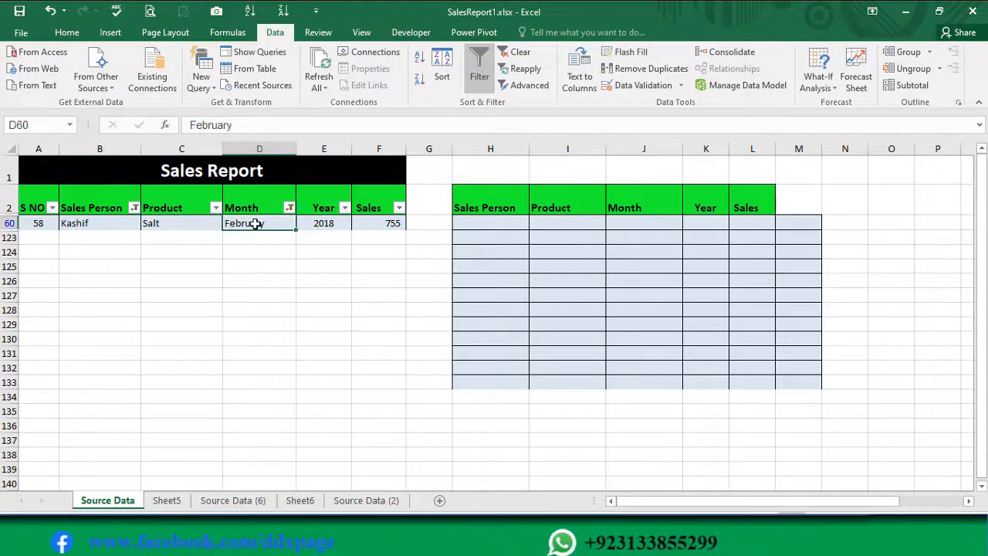
left_click(288, 208)
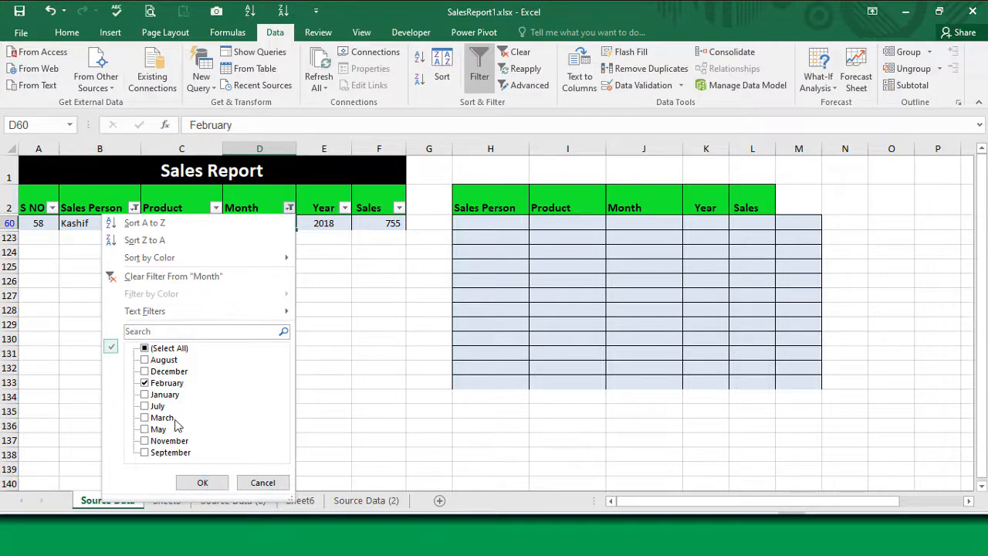
left_click(262, 482)
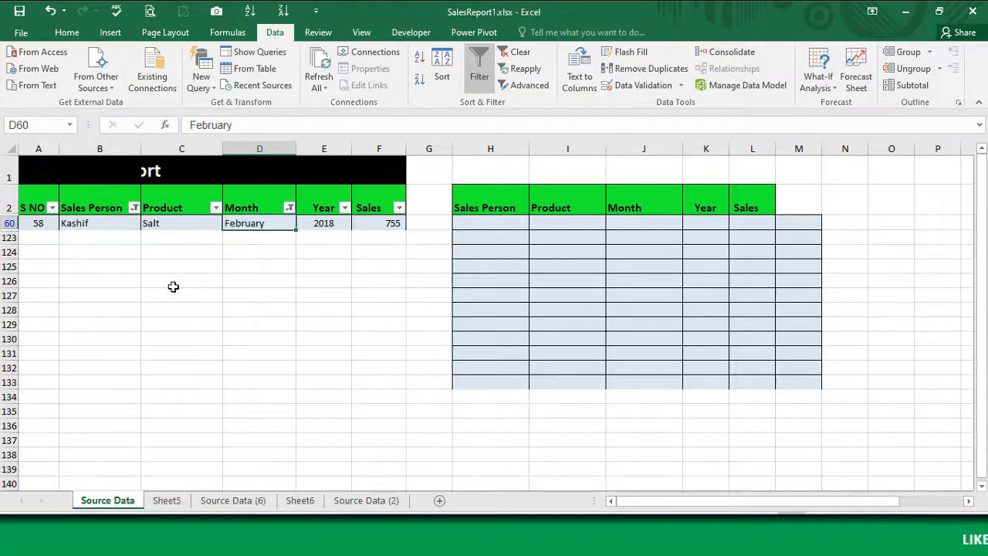
left_click(289, 209)
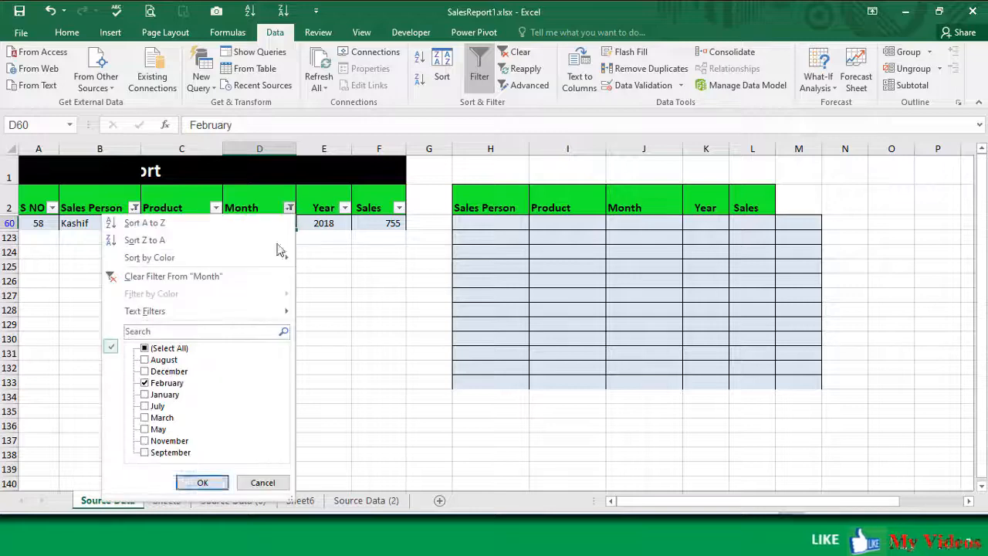
left_click(145, 348)
left_click(202, 482)
- Limit the Sales Person filter to the S NO 5 salesperson to check that person's months, and remove the filtering
left_click(134, 208)
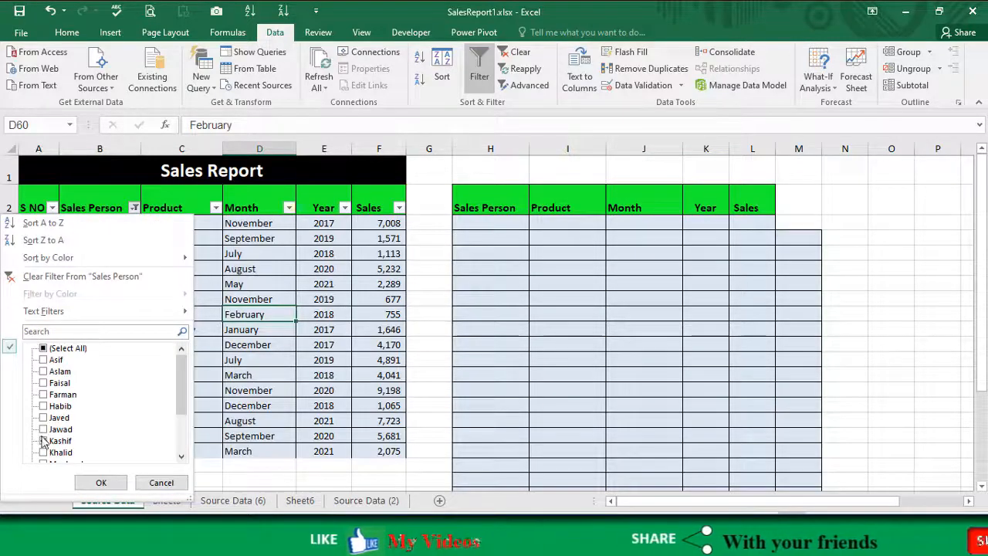
left_click(44, 440)
left_click(101, 483)
left_click_drag(250, 223, 240, 344)
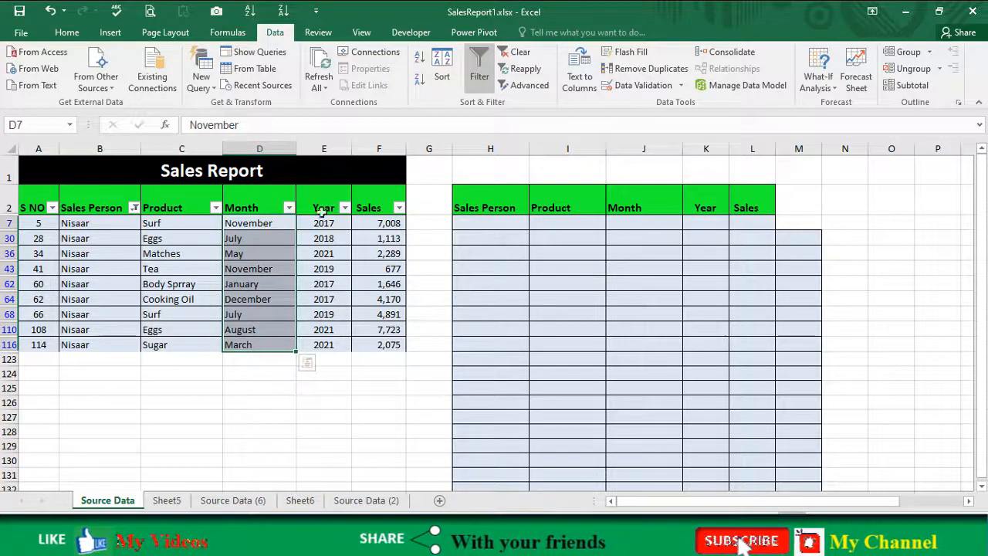
left_click(479, 65)
- Set the Month criteria to September in J3 and April in J4, and rerun the Advanced Filter with the output at H13:M13
left_click_drag(618, 223, 619, 237)
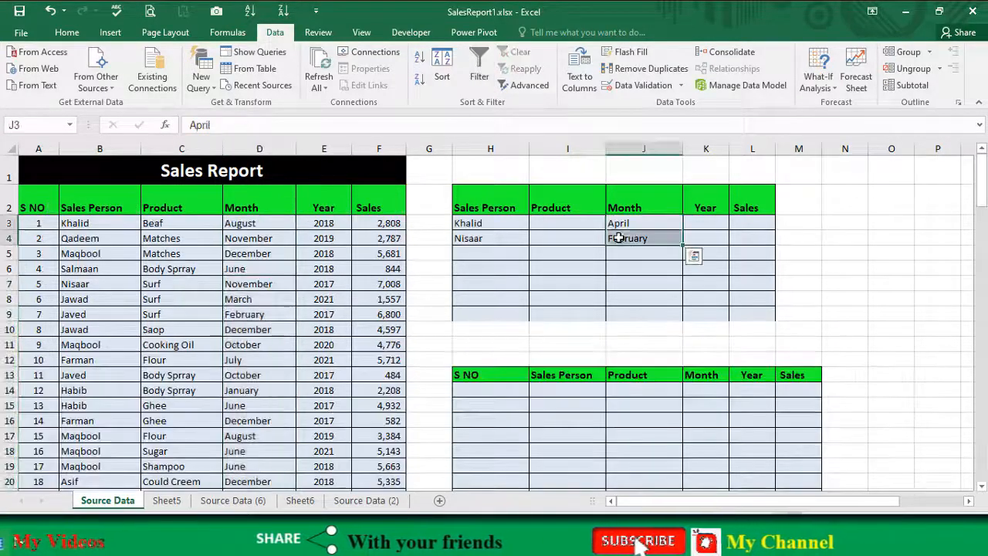
left_click(618, 224)
left_click(620, 246)
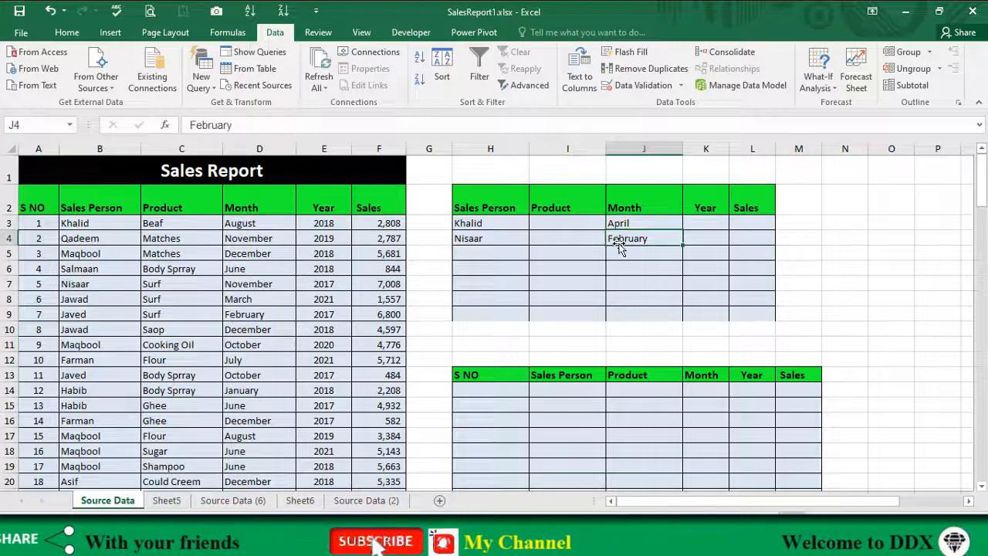
type("april")
left_click(621, 223)
type("Se")
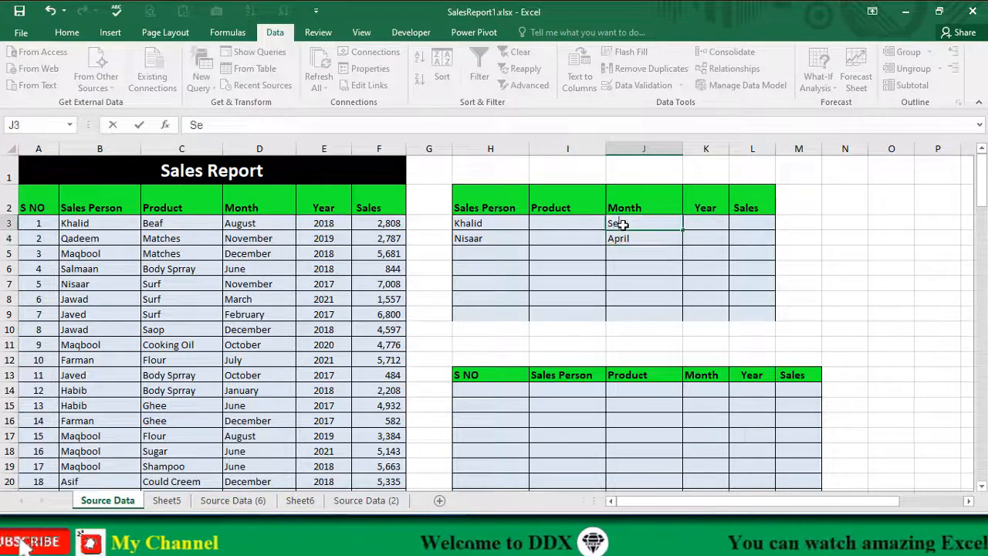
type("pte")
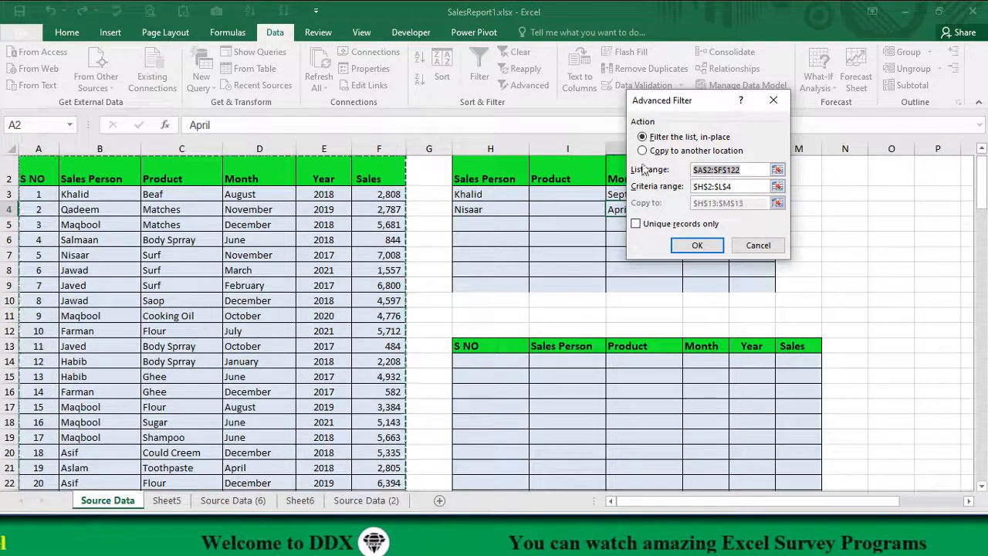
left_click(696, 245)
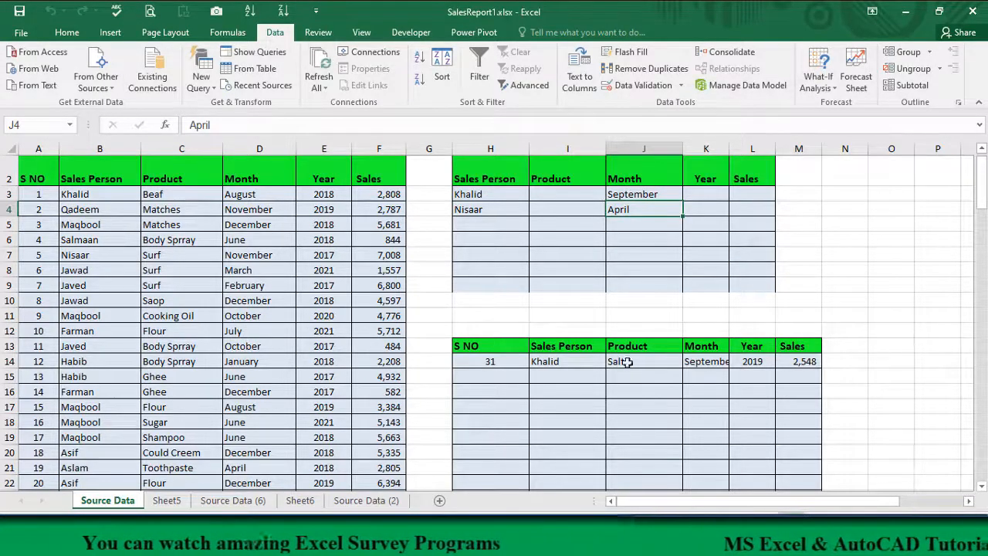
- Compare the extracted record in row 14 with the Sales Person, Product and Month criteria in rows 3 and 4
left_click_drag(512, 371, 795, 361)
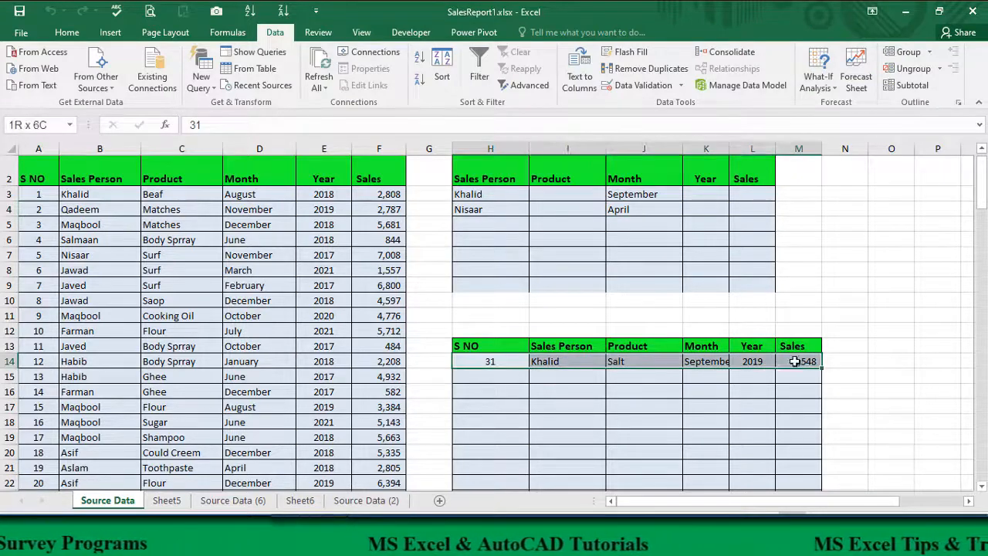
left_click_drag(492, 194, 743, 232)
left_click_drag(483, 195, 488, 255)
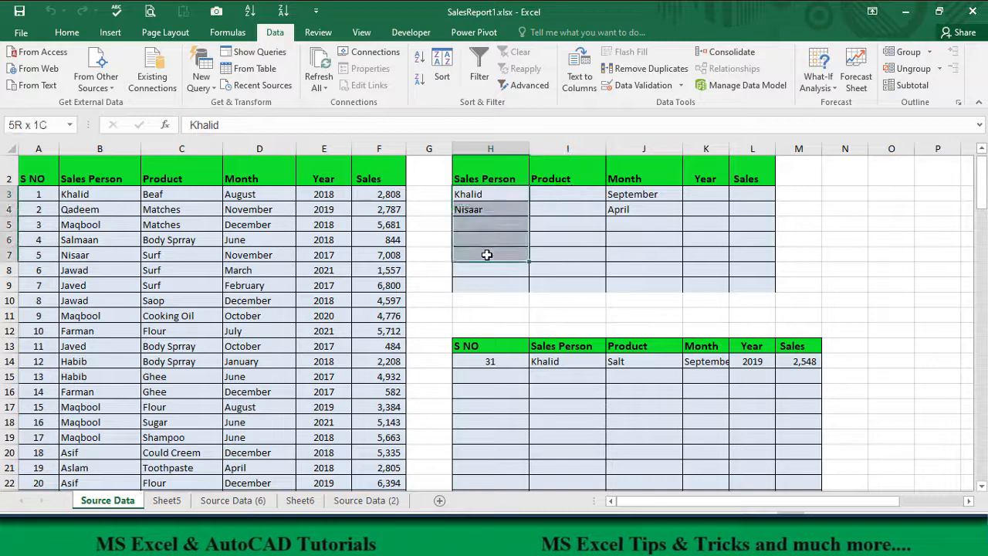
left_click_drag(576, 199, 576, 249)
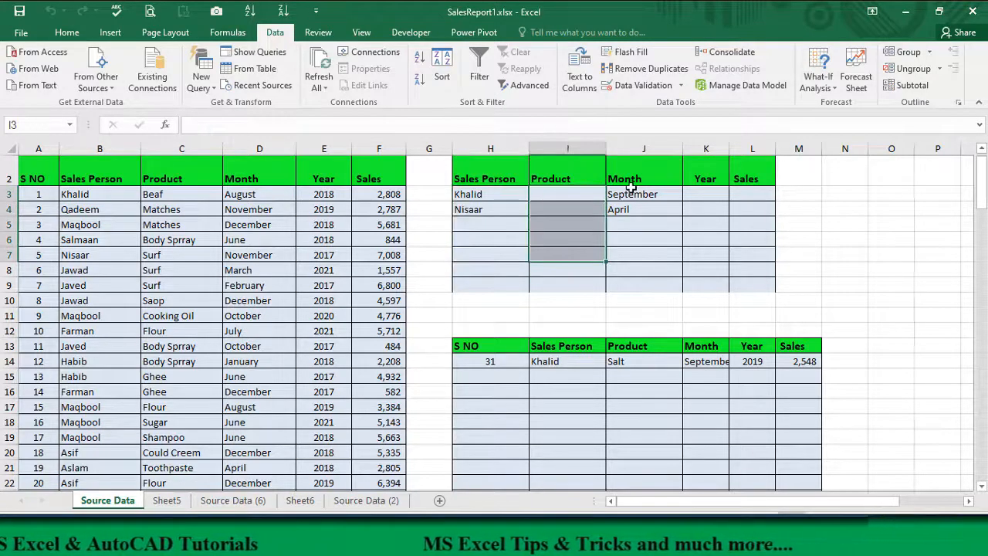
left_click_drag(631, 188, 631, 245)
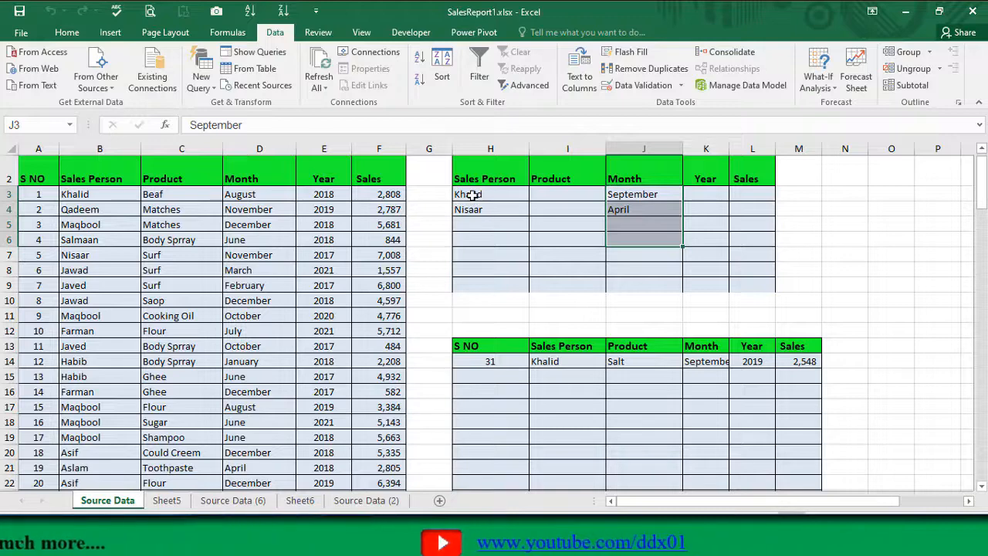
left_click(472, 195)
left_click_drag(553, 195, 635, 196)
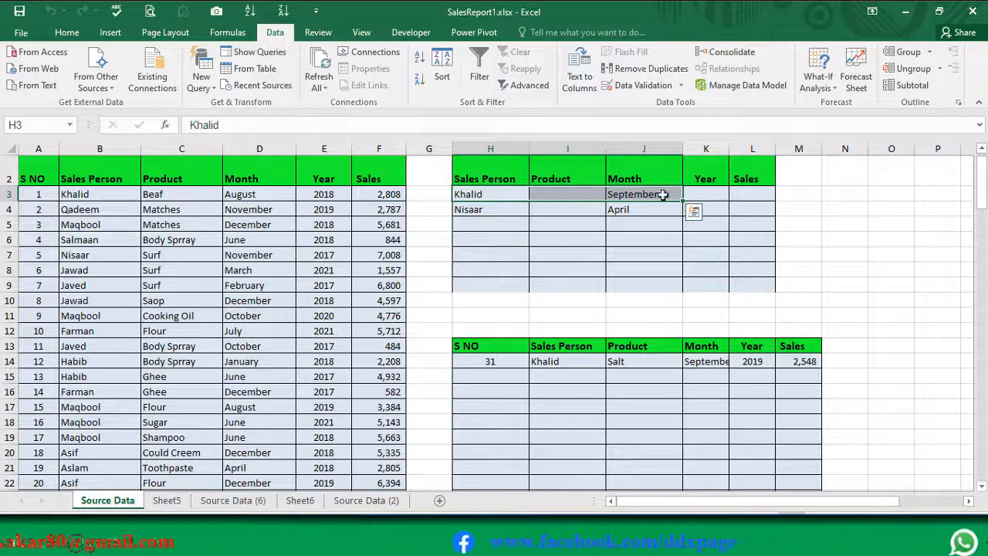
left_click(476, 193)
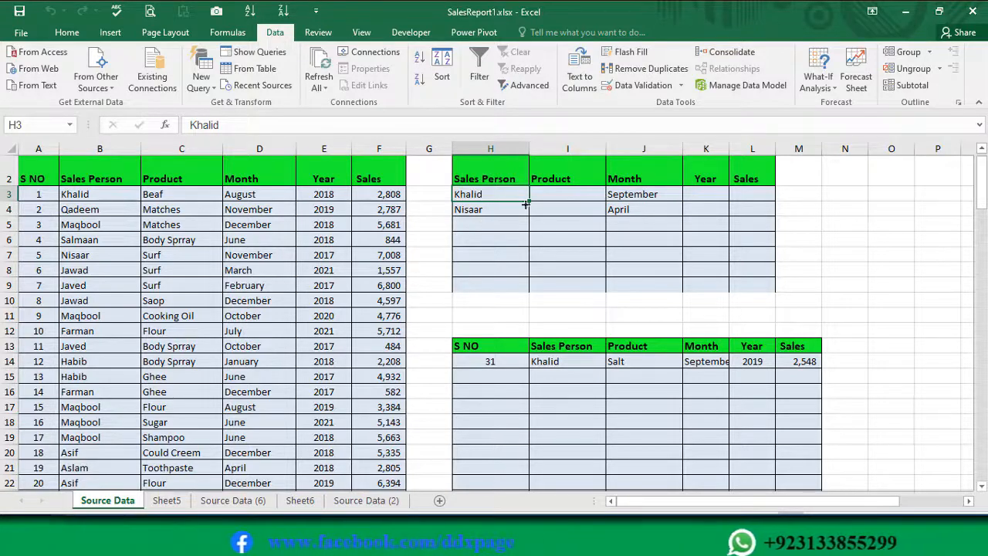
- Clear the criteria in H3:J4 and enter the Product criteria Matches in I3 and Surf in I4
left_click_drag(481, 194, 671, 210)
key("Delete")
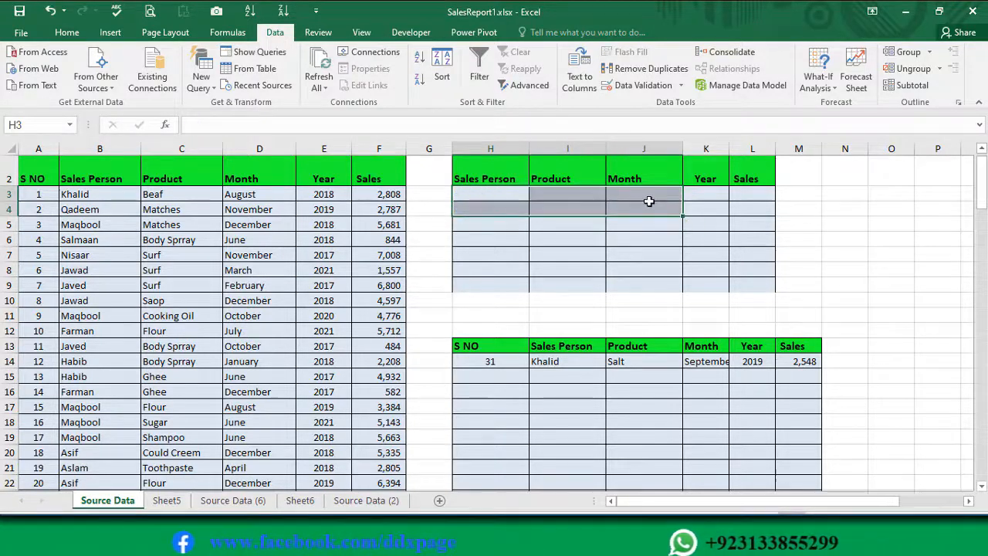
left_click(566, 193)
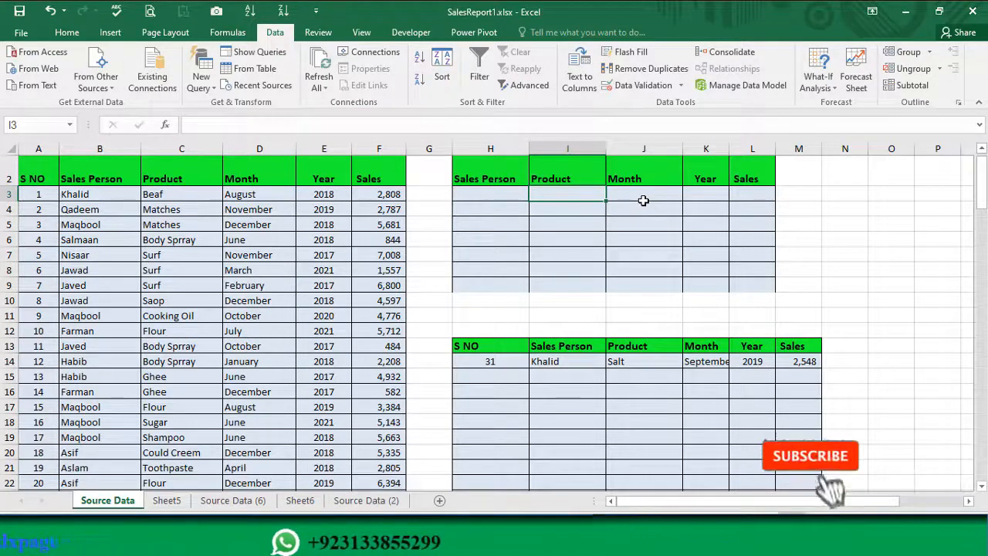
type("Matches")
key("Return")
type("Surf")
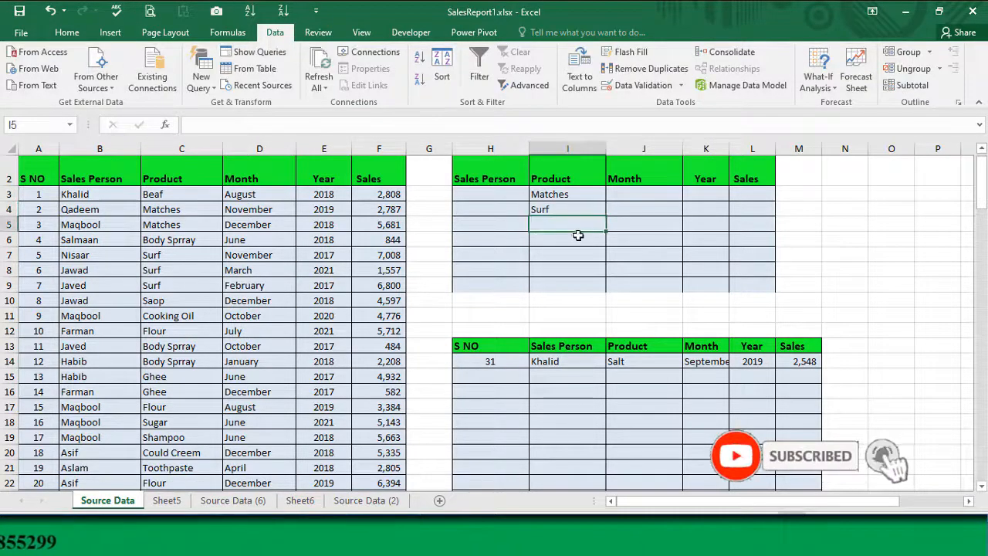
- Run the Advanced Filter on A2:F122 with criteria H2:L4, copying the records to H13:M13, and look through them
left_click_drag(555, 194, 556, 209)
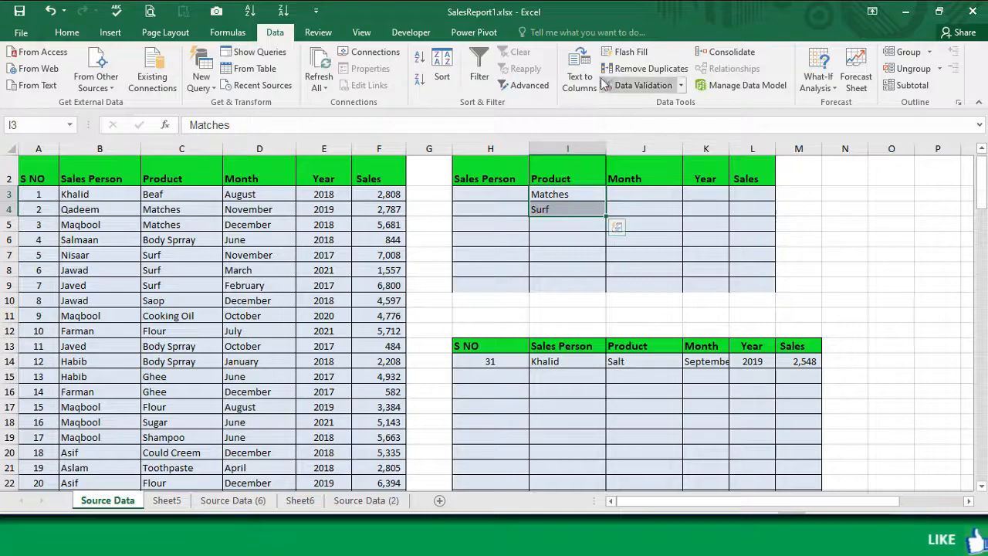
left_click(525, 85)
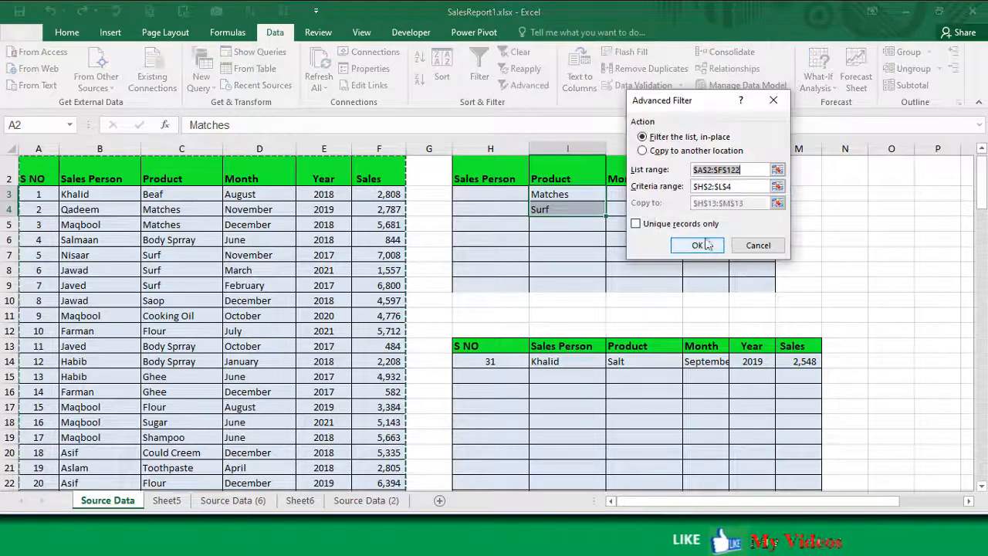
left_click(643, 150)
left_click(697, 245)
scroll(646, 403, "down", 2)
scroll(645, 403, "down", 4)
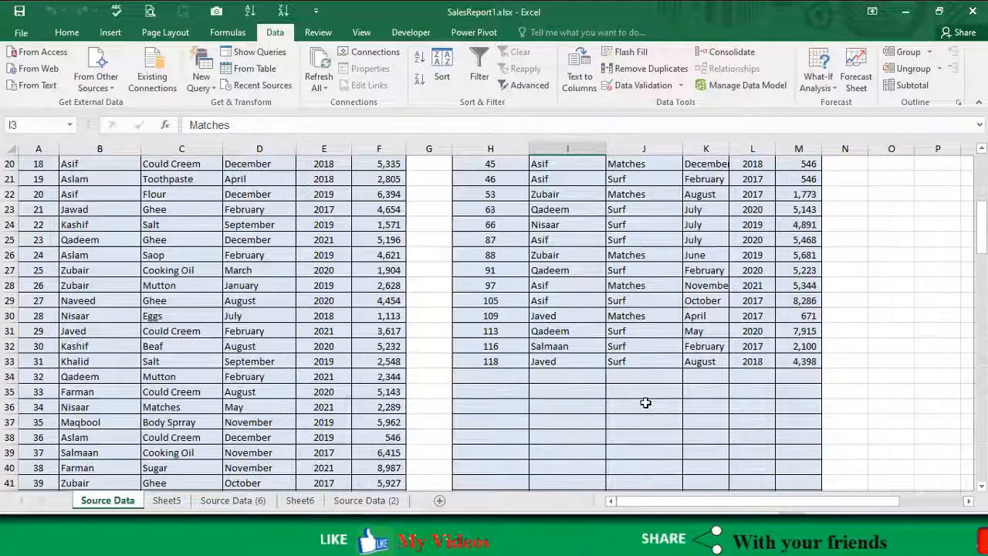
scroll(643, 402, "up", 5)
scroll(558, 277, "down", 3)
scroll(557, 276, "up", 5)
- Set the Year criterion for Matches to 2017 in K3, rerun the Advanced Filter to H13:M13 and check the Matches records
key("Right")
key("Right")
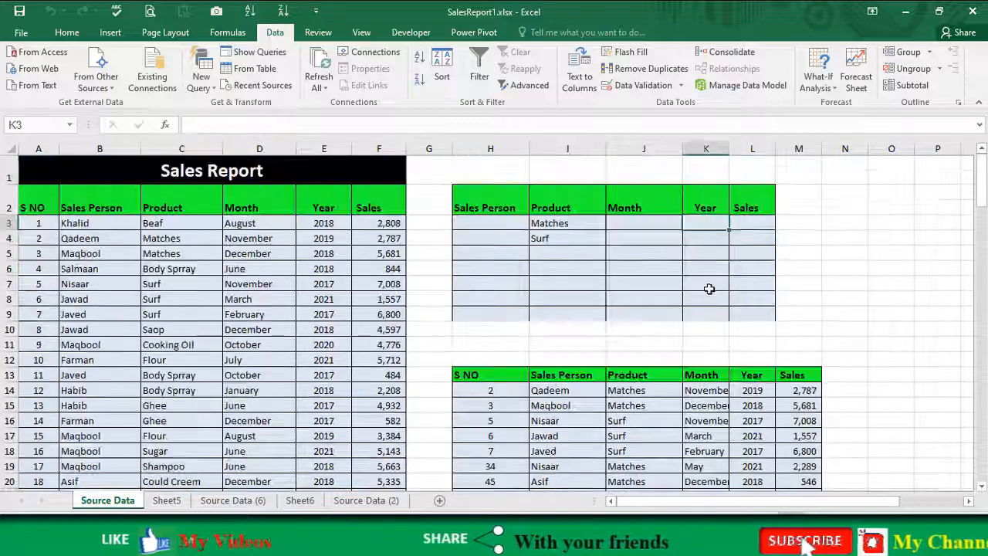
type("2017")
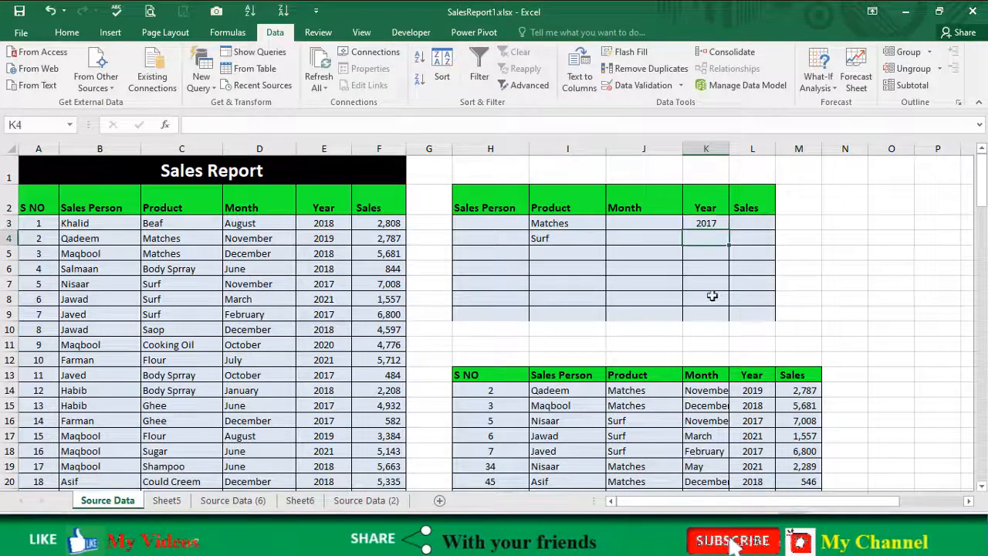
key("Return")
left_click(529, 85)
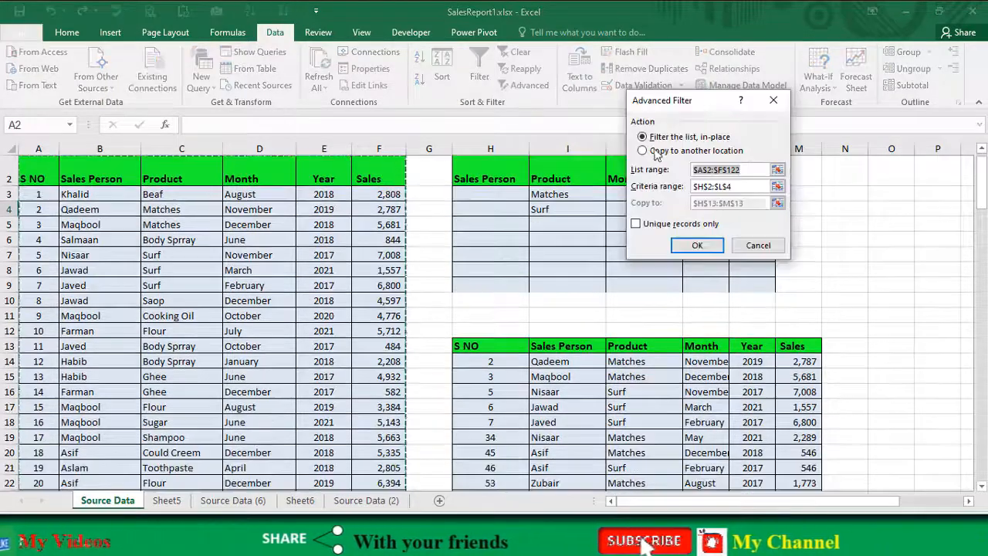
key("Return")
left_click(542, 196)
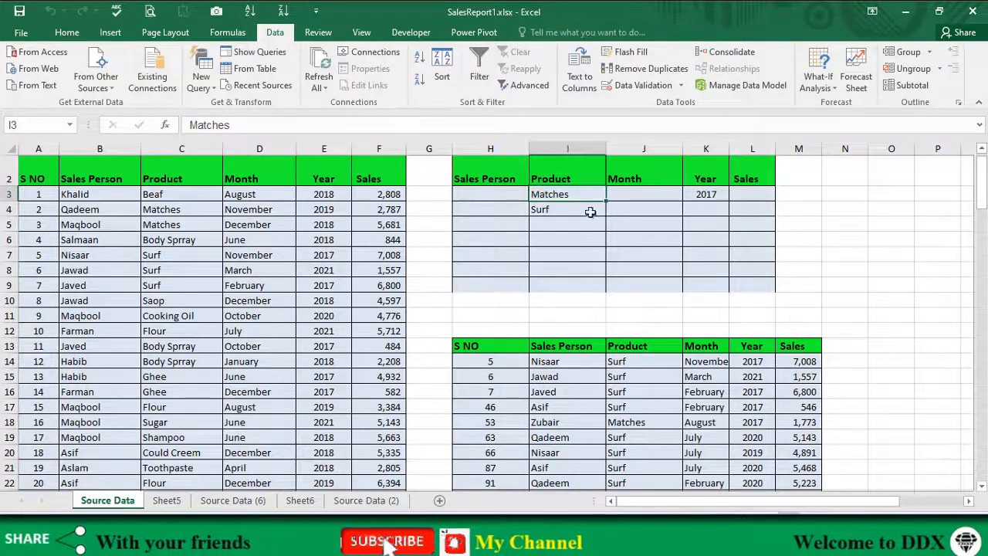
left_click(540, 212)
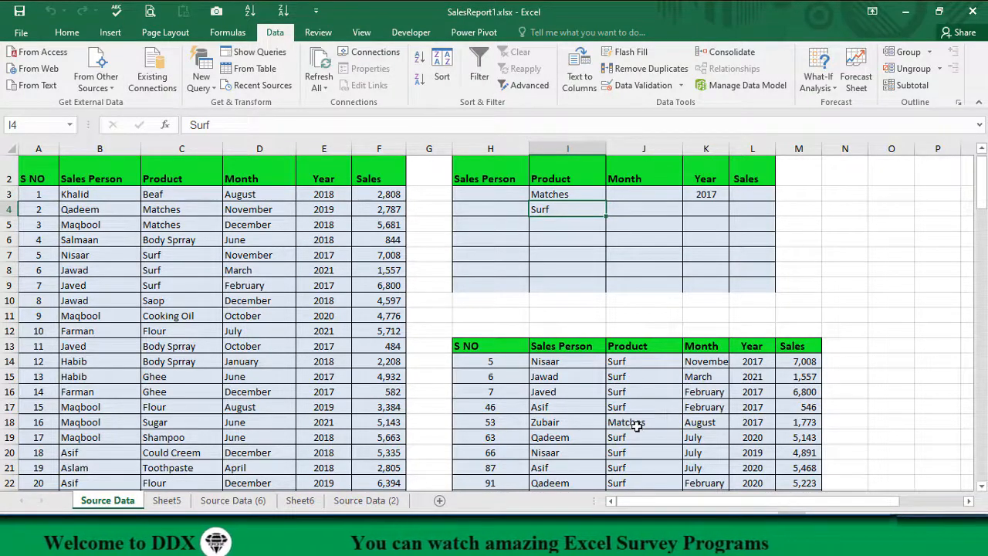
left_click_drag(636, 426, 755, 431)
scroll(695, 433, "down", 2)
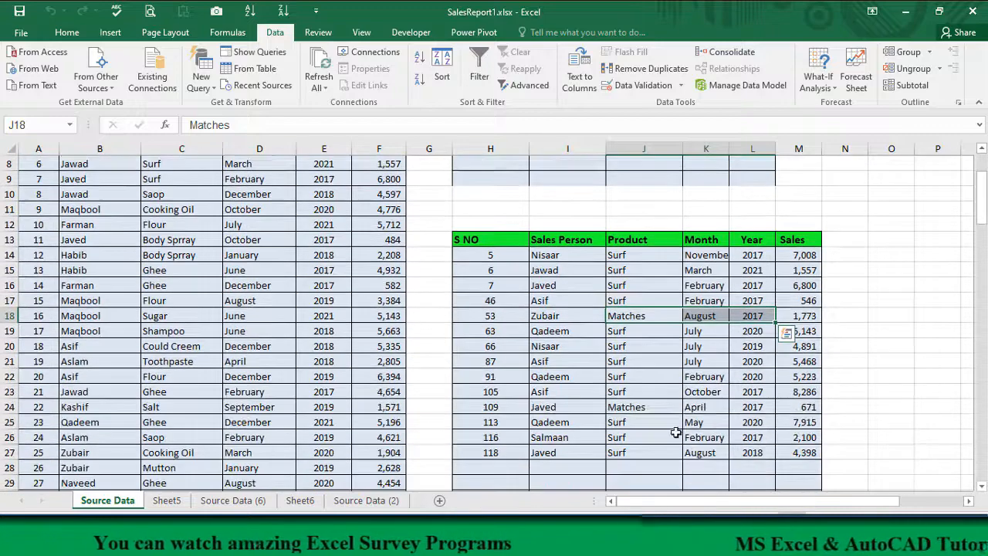
left_click(656, 408)
scroll(576, 251, "up", 3)
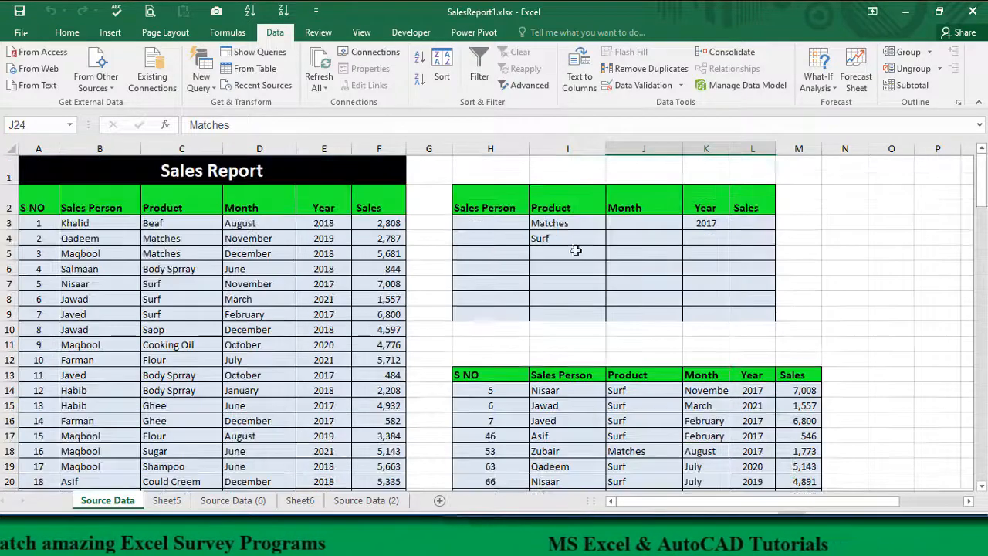
- Set the Year criterion for Surf to 2017 in K4 and rerun the Advanced Filter, copying to H13:M13
left_click(706, 239)
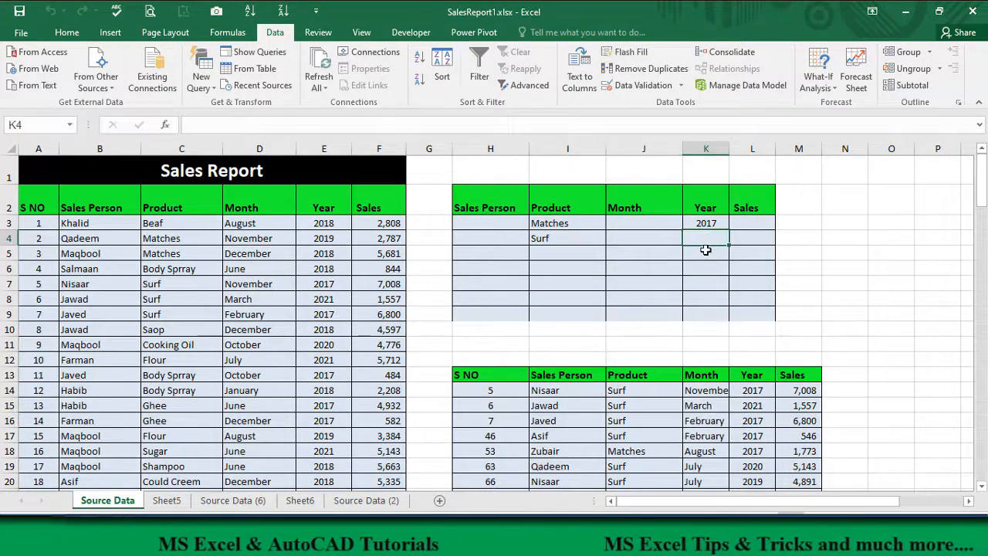
type("2017")
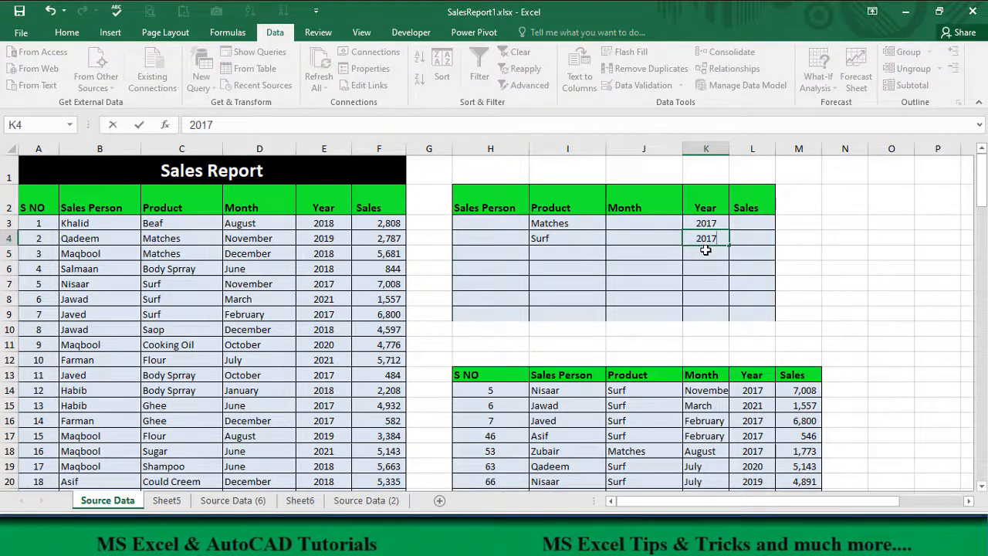
key("Return")
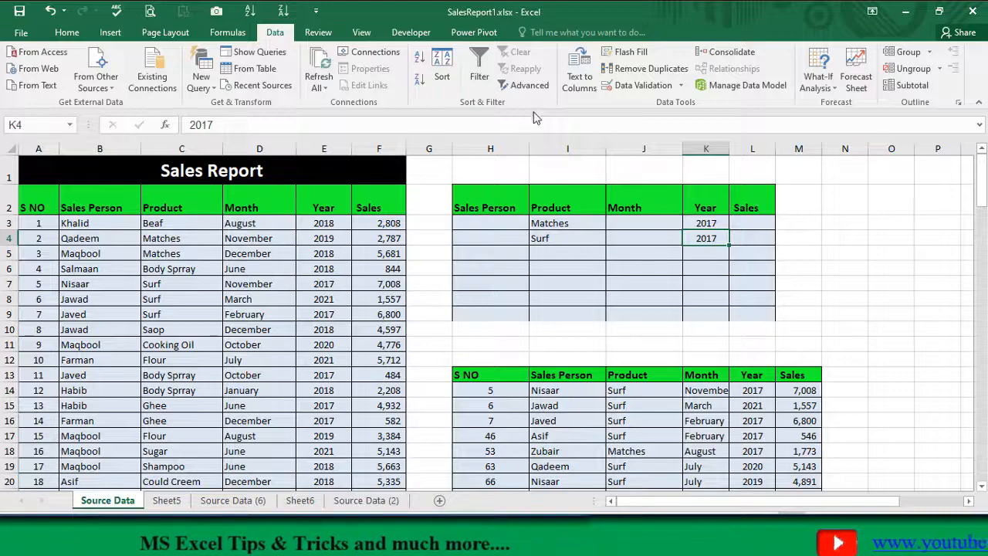
left_click(525, 86)
left_click(643, 151)
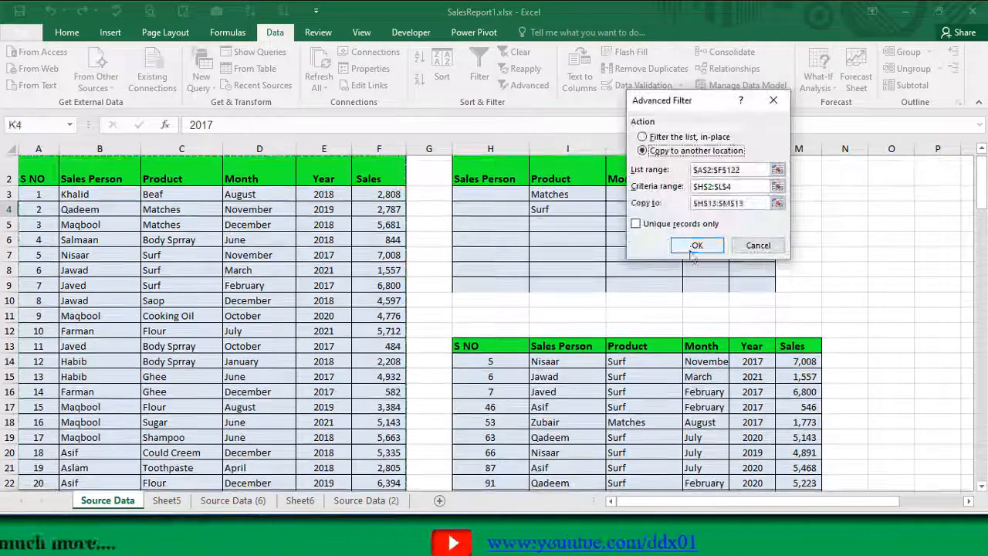
left_click(695, 245)
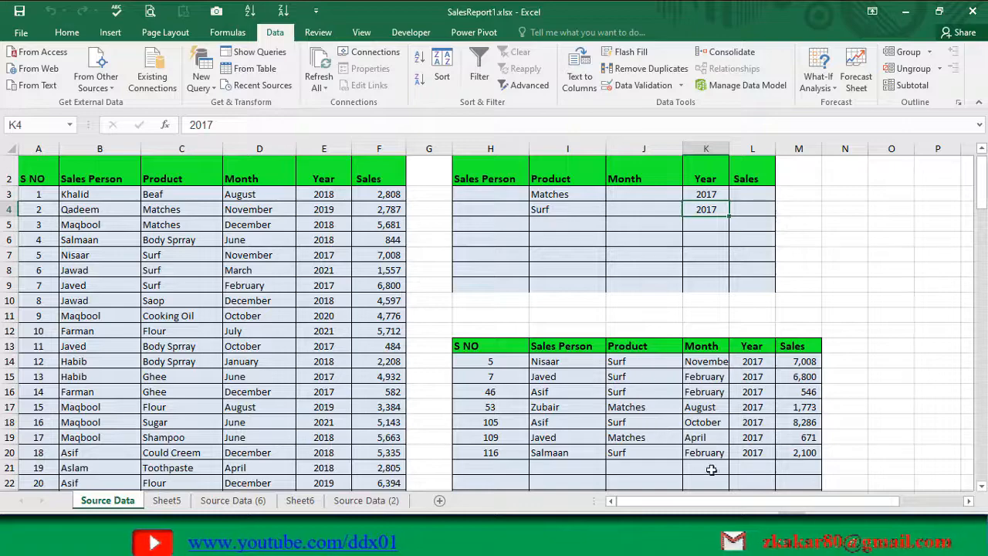
- Delete columns H to M holding the criteria and extracted records
left_click_drag(477, 352, 804, 453)
left_click(509, 253)
scroll(508, 273, "up", 1)
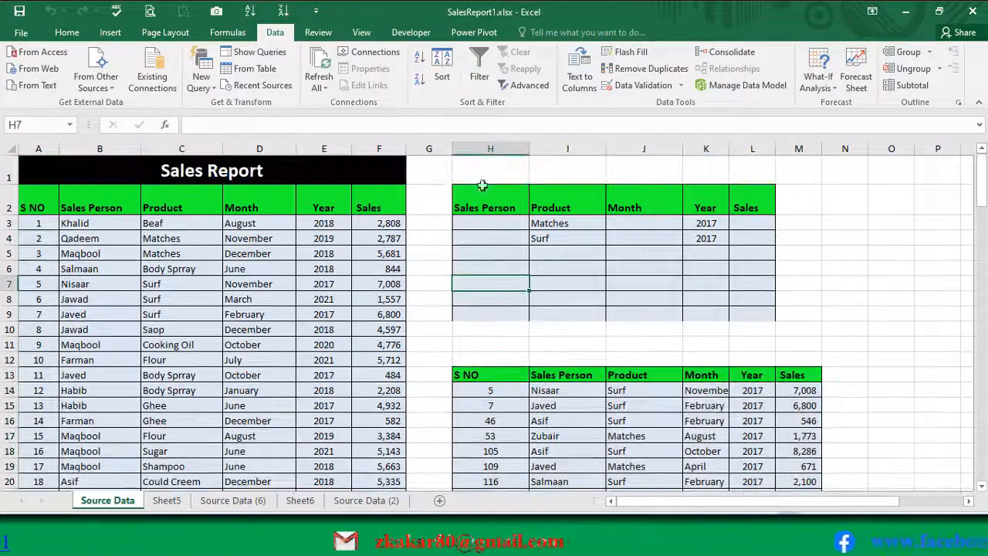
left_click_drag(502, 158, 795, 159)
key("ctrl+minus")
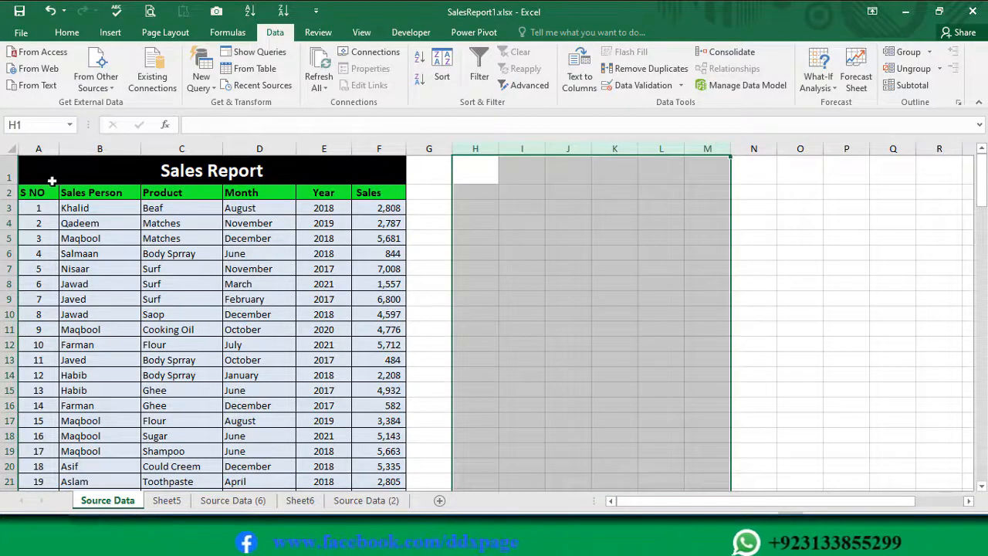
- Convert the Sales Report range A2:F122 into a table with headers
left_click_drag(38, 192, 383, 224)
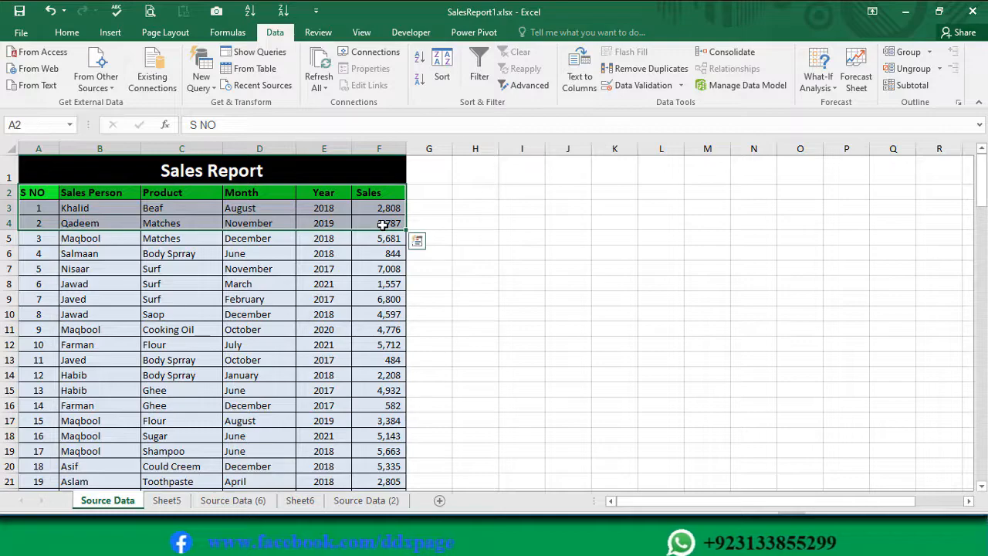
key("ctrl+shift+Down")
scroll(384, 224, "up", 20)
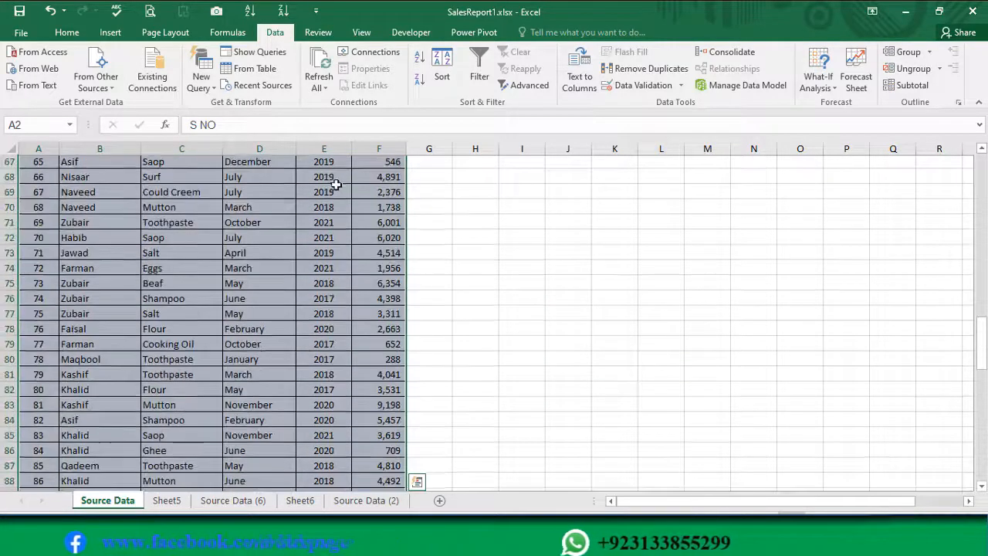
key("ctrl+t")
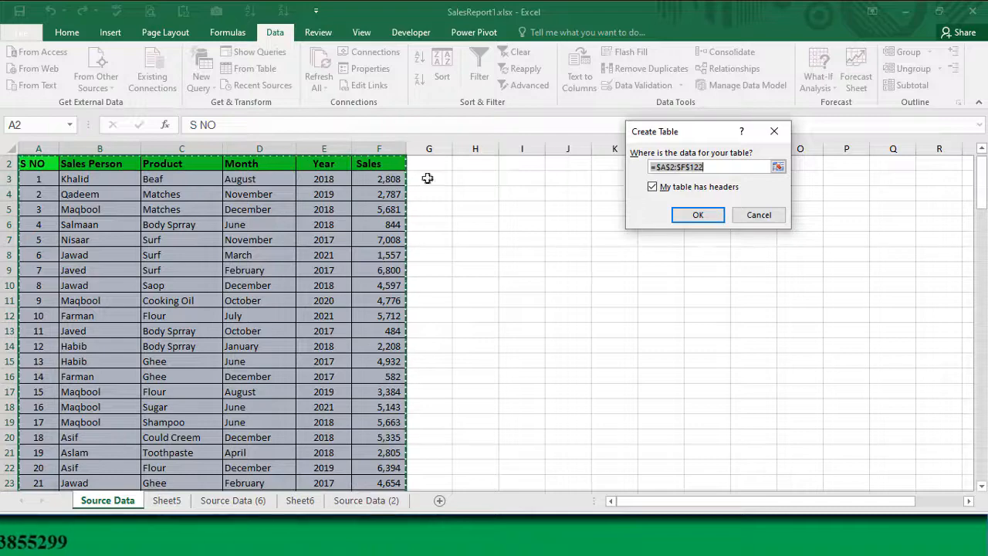
left_click(698, 215)
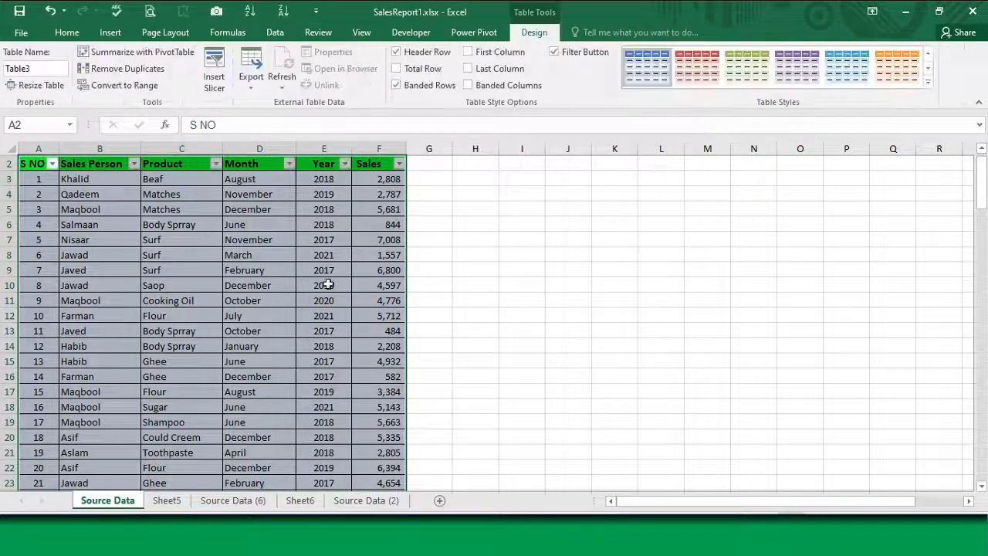
left_click(263, 284)
scroll(224, 323, "up", 1)
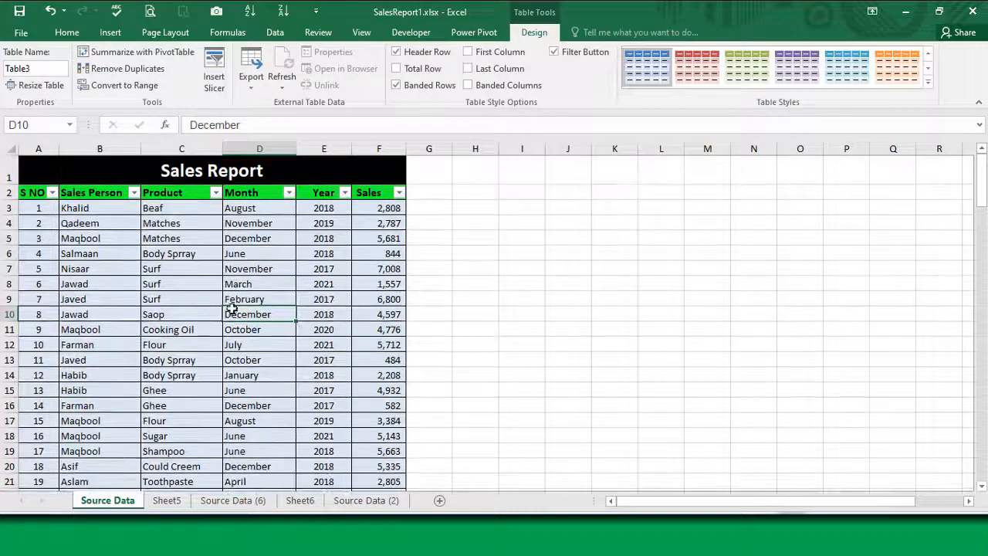
- Insert slicers for Sales Person, Product, Month and Year on the Sales Report table
left_click(111, 33)
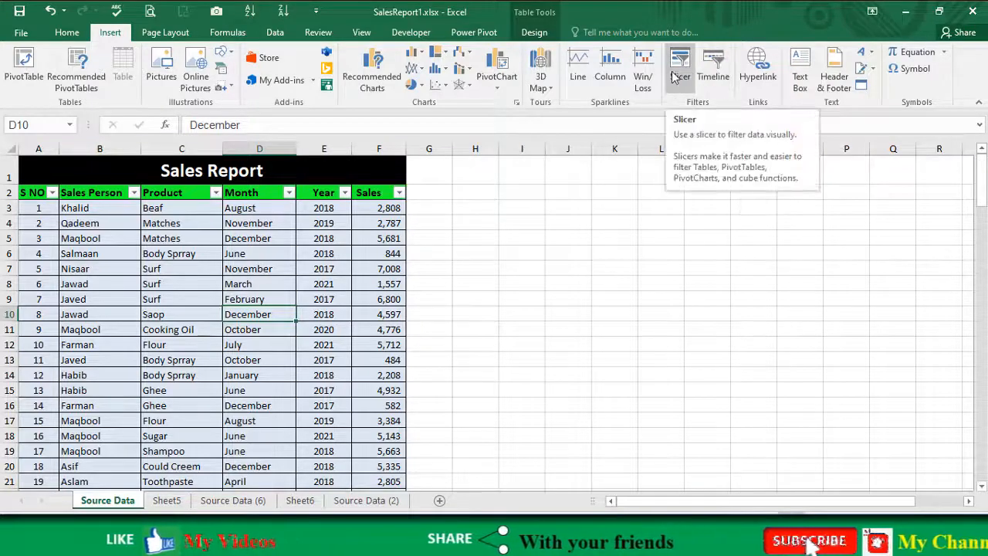
left_click(278, 287)
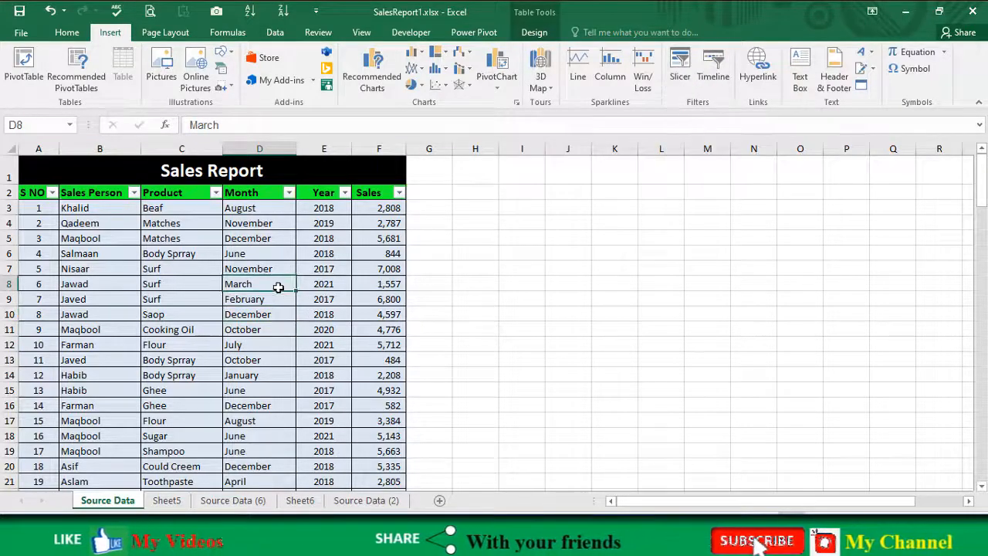
left_click(678, 71)
left_click_drag(610, 15, 759, 128)
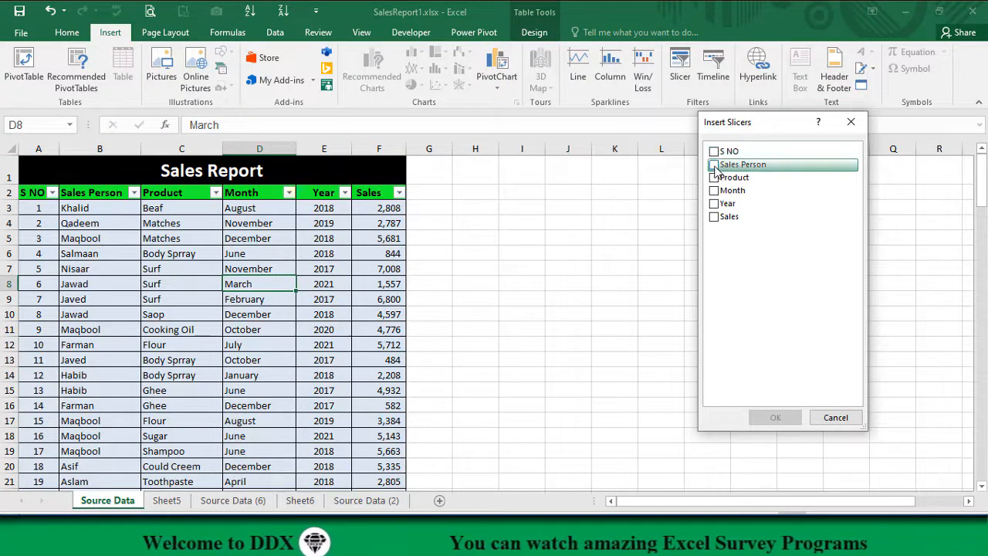
left_click(714, 165)
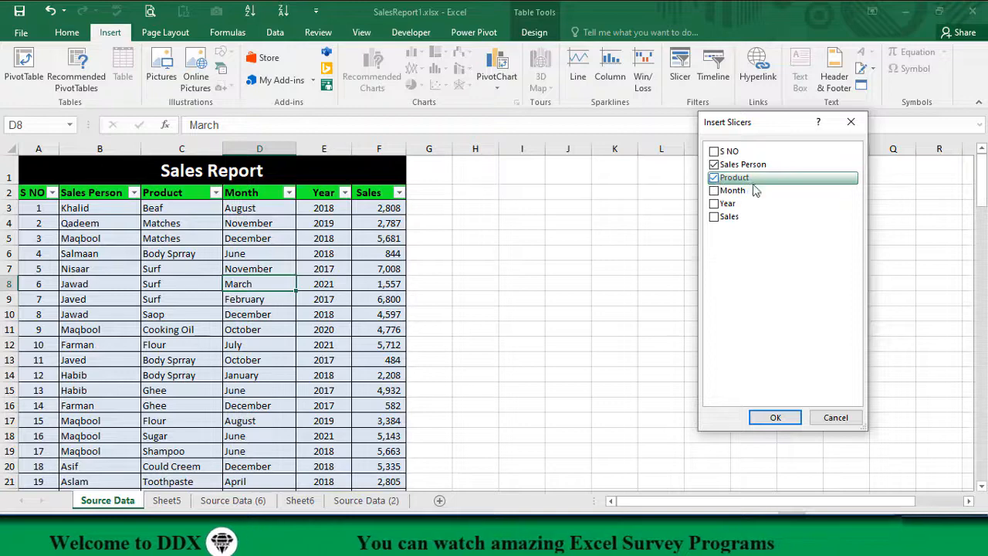
left_click(715, 190)
left_click(714, 203)
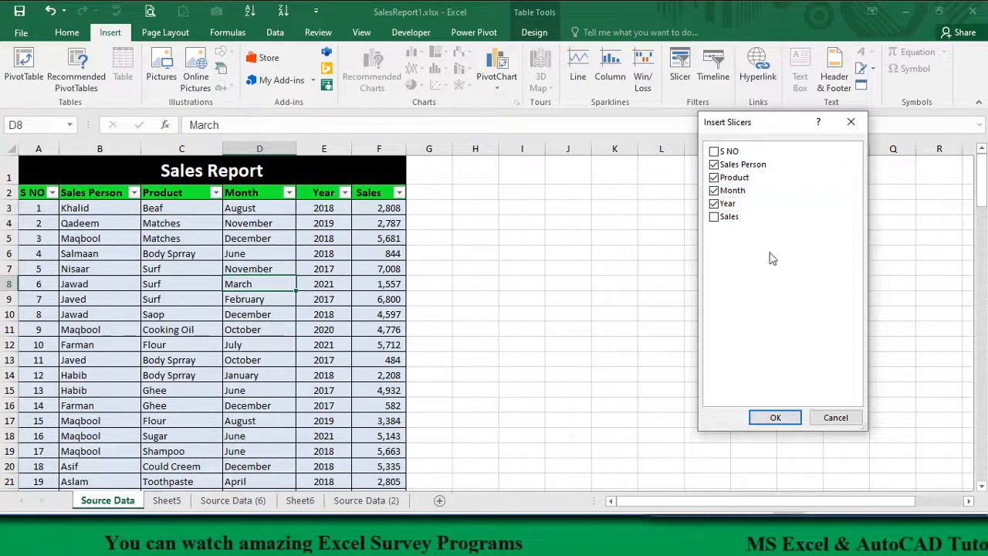
left_click(776, 417)
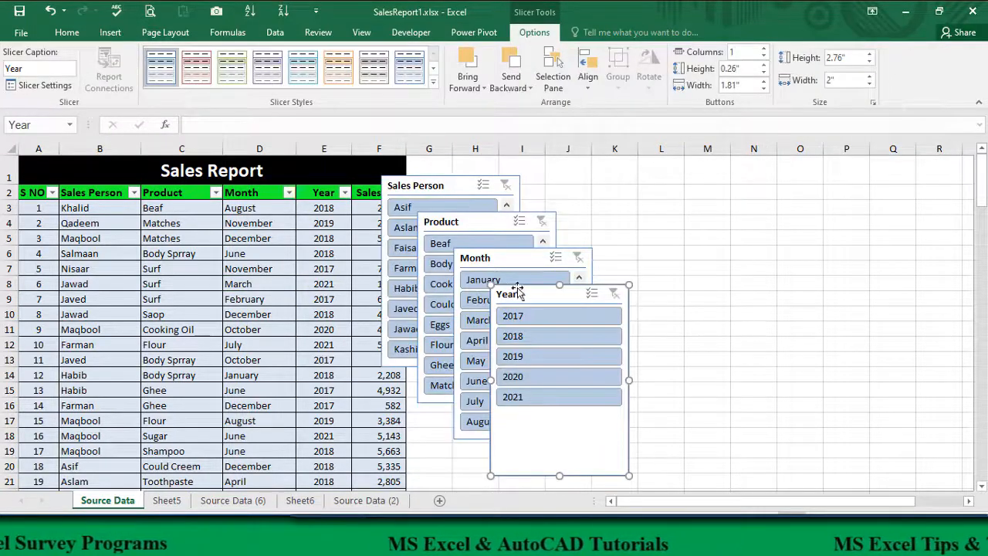
- Narrow the Year slicer to about 1.22" and place it over columns Q and R near the top of the sheet
left_click_drag(530, 294, 851, 193)
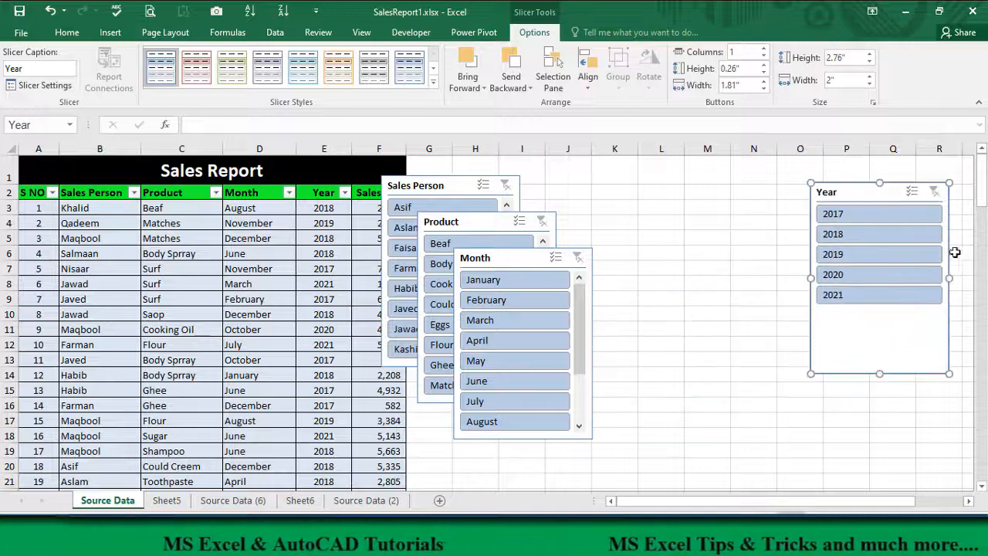
left_click_drag(893, 292, 895, 291)
left_click_drag(851, 197, 912, 192)
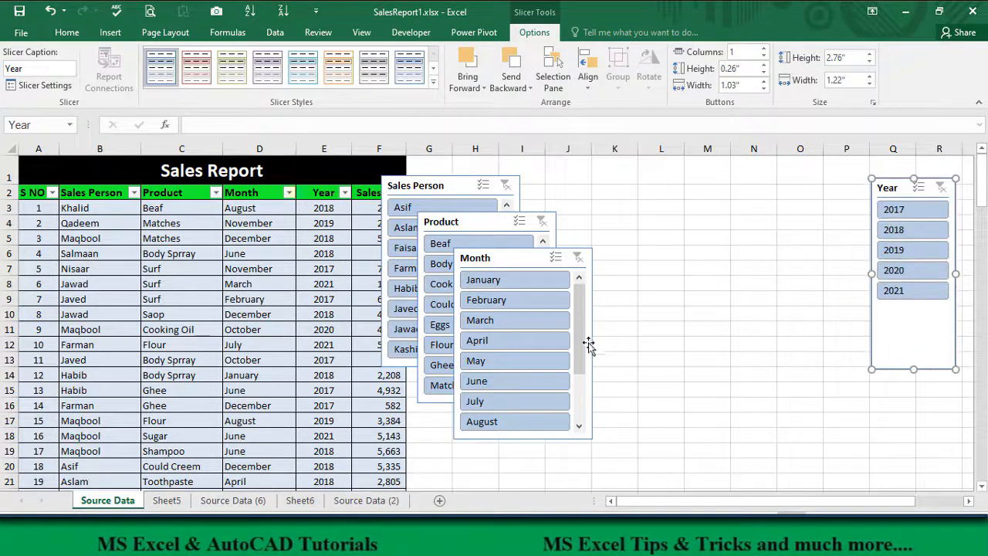
- Narrow the Month slicer and line up the Sales Person, Product and Month slicers in a row between the table and the Year slicer
left_click(589, 341)
left_click_drag(595, 342, 550, 342)
left_click_drag(497, 264, 810, 192)
left_click_drag(468, 224, 671, 189)
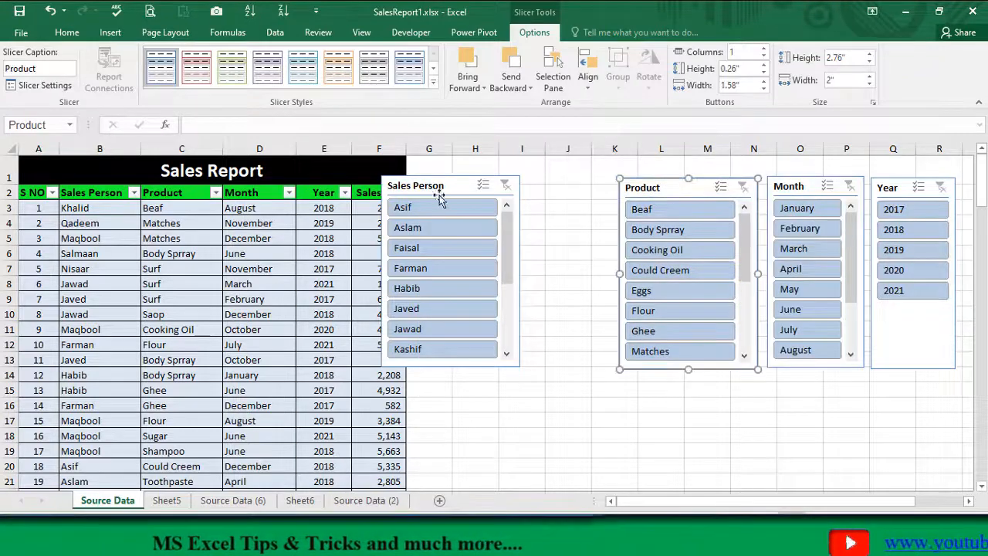
left_click_drag(437, 192, 528, 195)
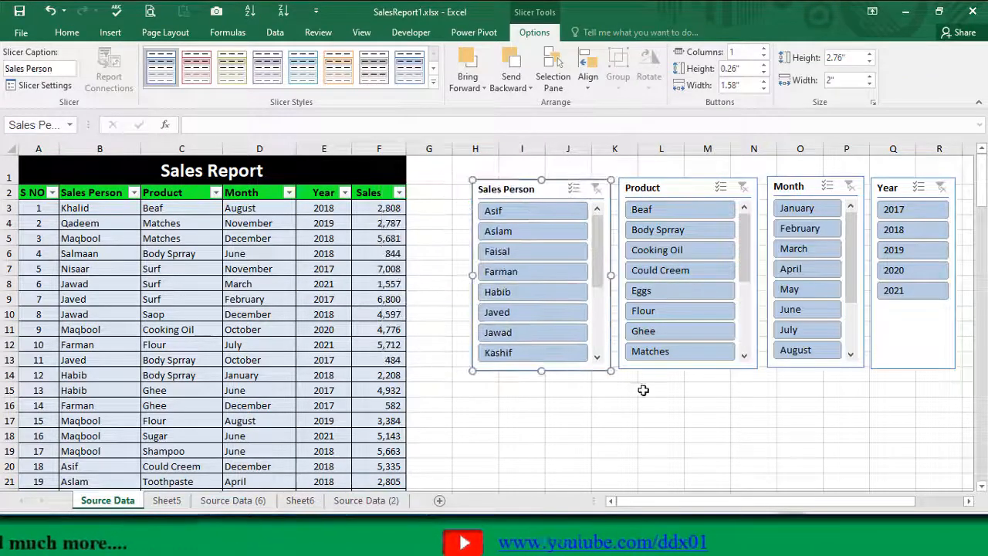
key("Escape")
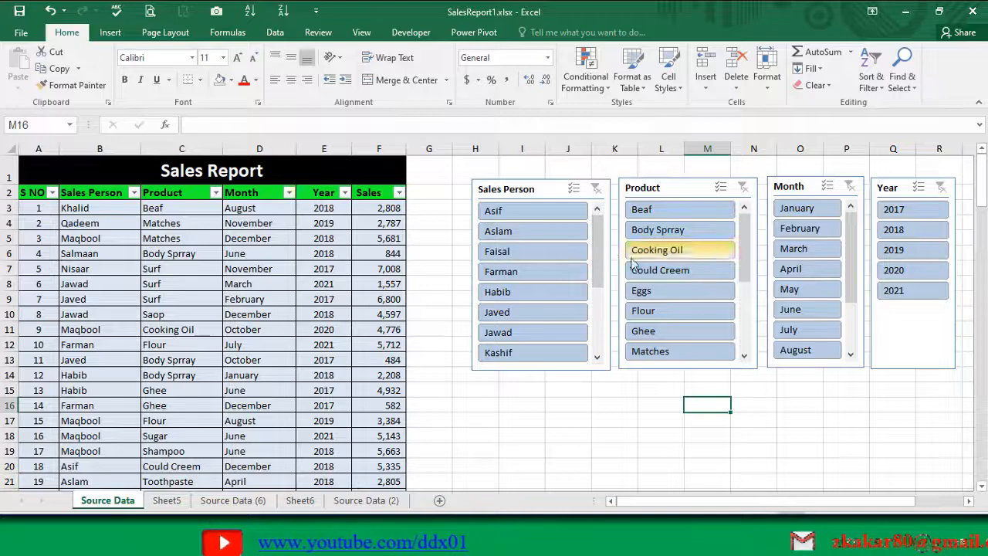
- Filter the table by the second, fifth and seventh listed sales persons in turn with the slicer, and clear the Sales Person filter
left_click(506, 232)
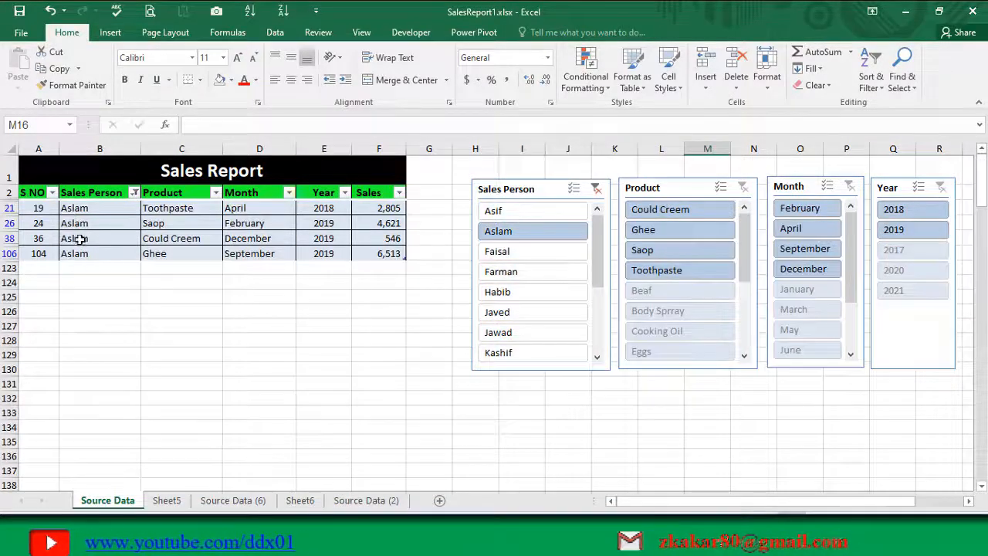
left_click(501, 293)
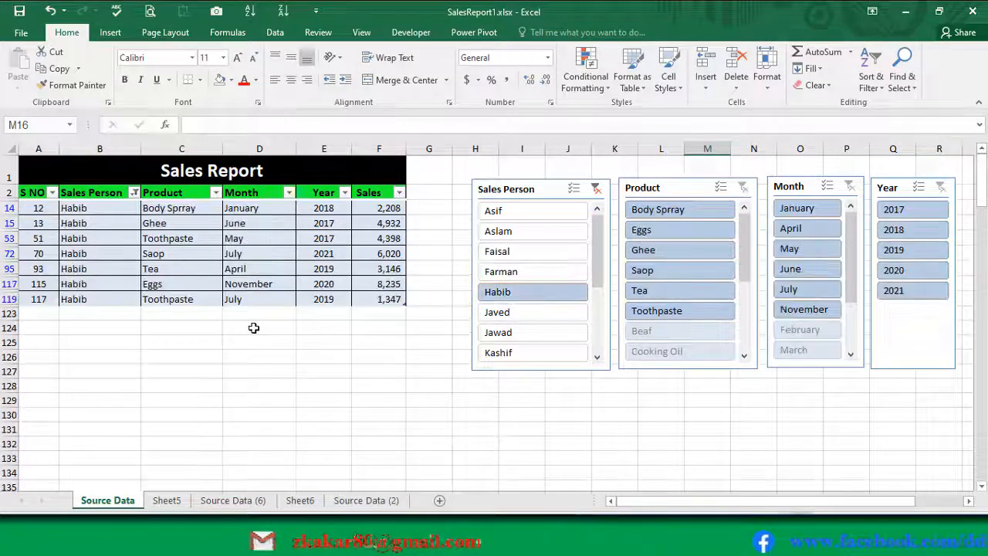
left_click(517, 333)
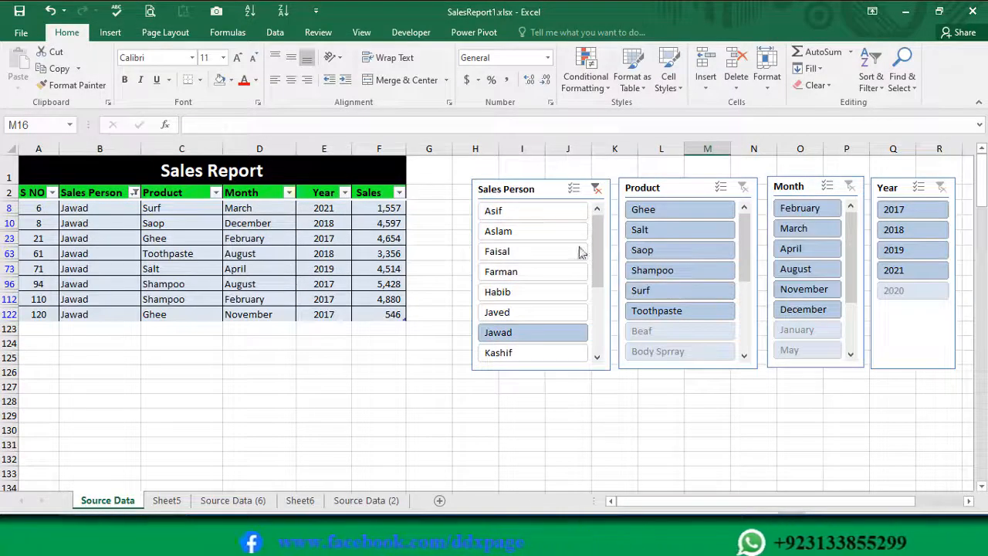
left_click(597, 192)
- Filter the table by Cooking Oil, Eggs and Flour in turn with the Product slicer, and clear the Product filter
left_click(703, 255)
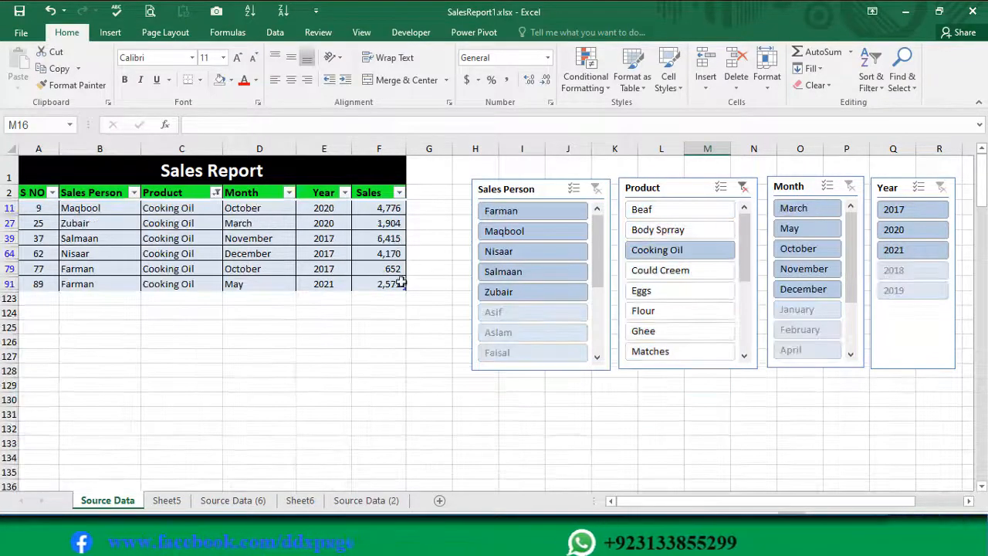
left_click(642, 291)
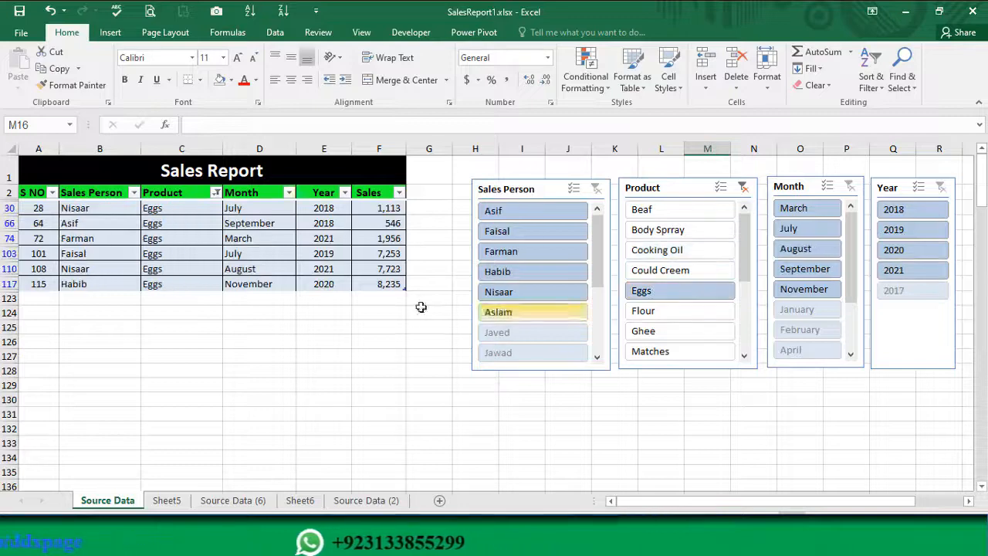
left_click(644, 311)
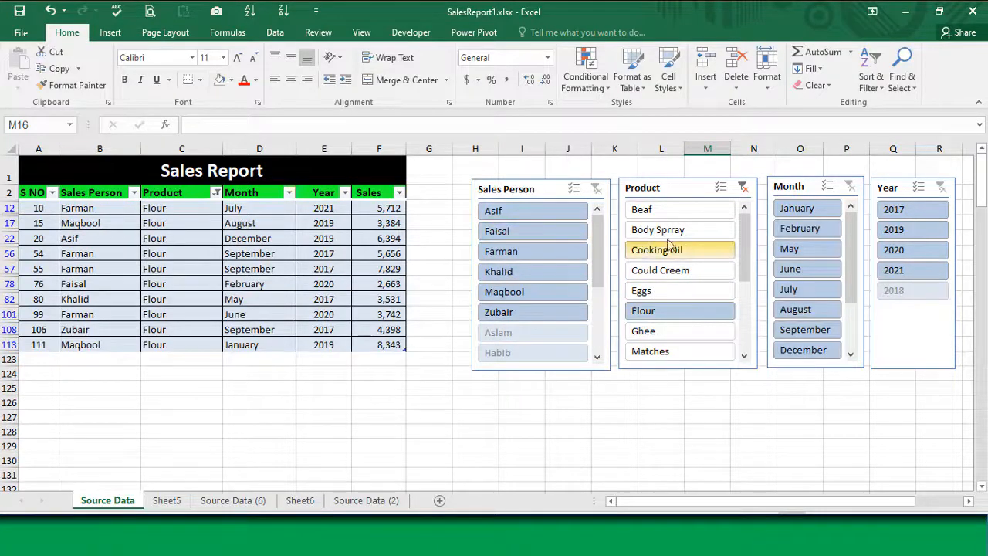
left_click(743, 187)
- Filter the table by March and June in turn with the Month slicer, and clear the Month filter
left_click(811, 257)
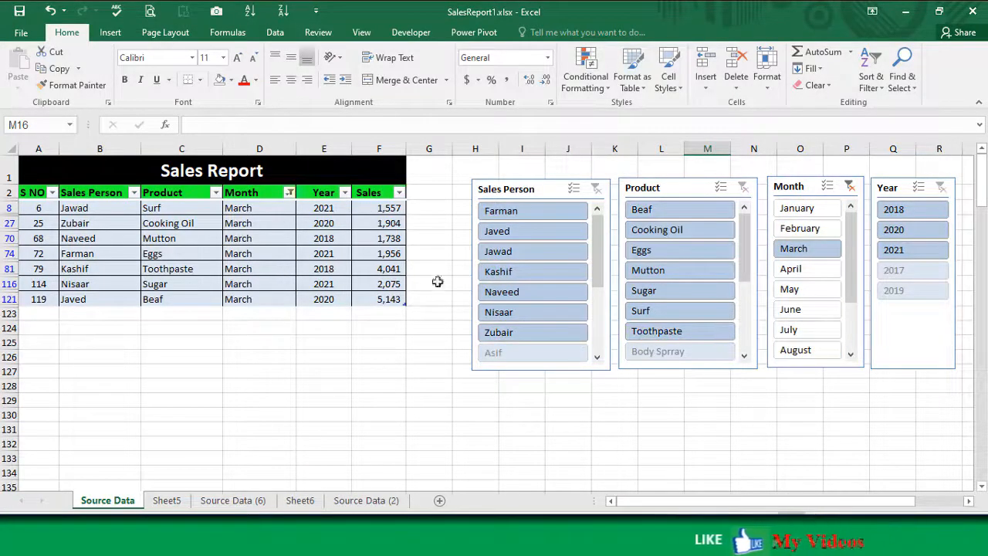
left_click(789, 309)
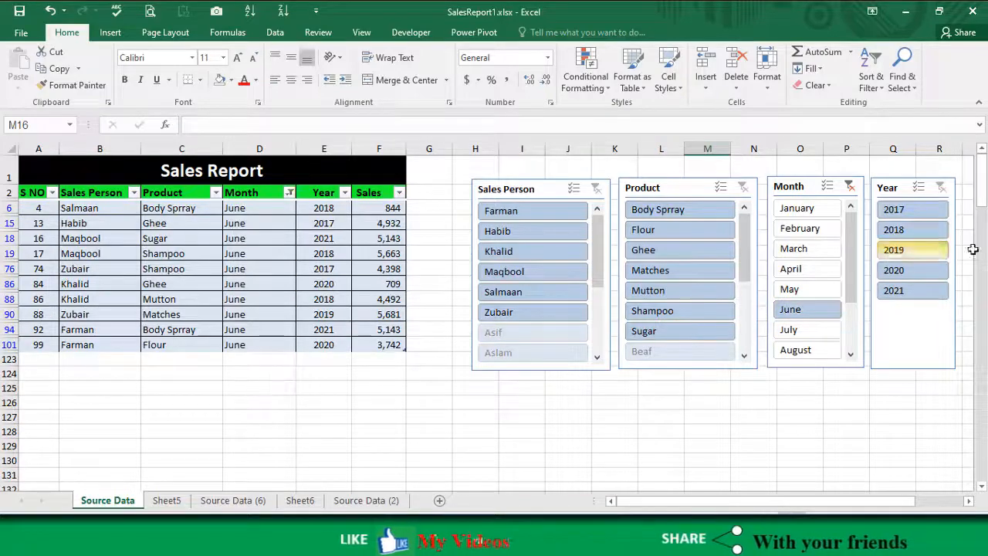
left_click(849, 186)
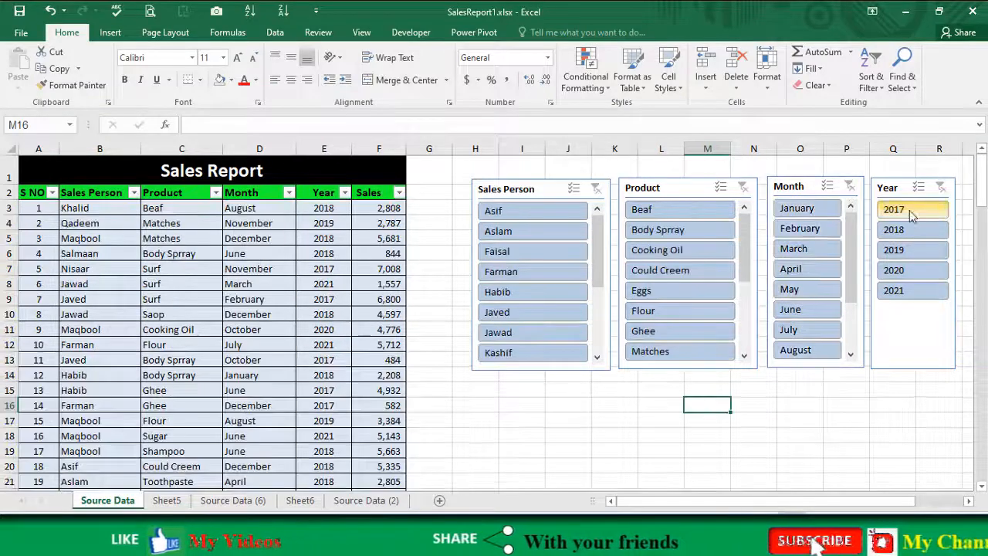
- Filter the table by 2017 and by 2019 in turn with the Year slicer and look through the records of each year
left_click(903, 209)
scroll(859, 307, "down", 3)
scroll(860, 307, "up", 3)
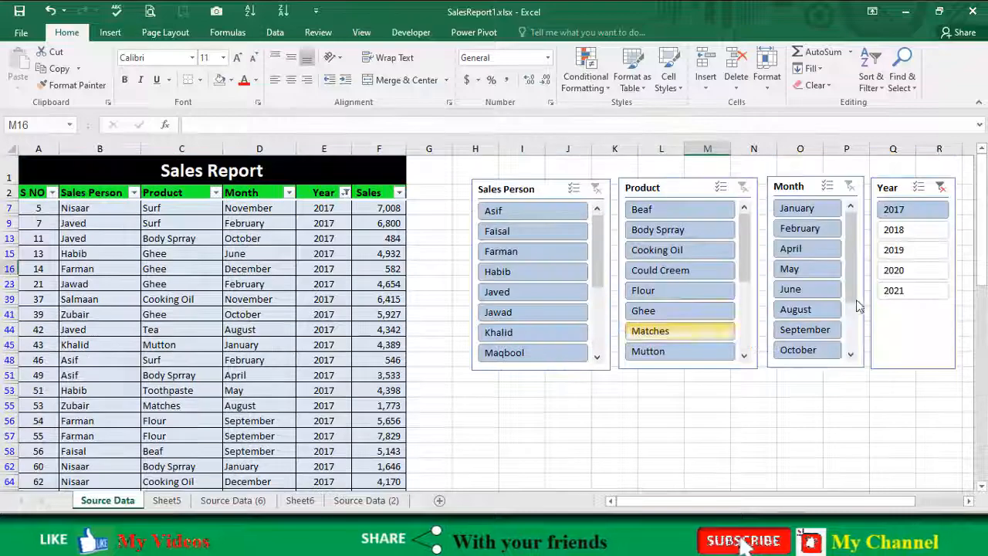
left_click(866, 251)
scroll(275, 369, "down", 1)
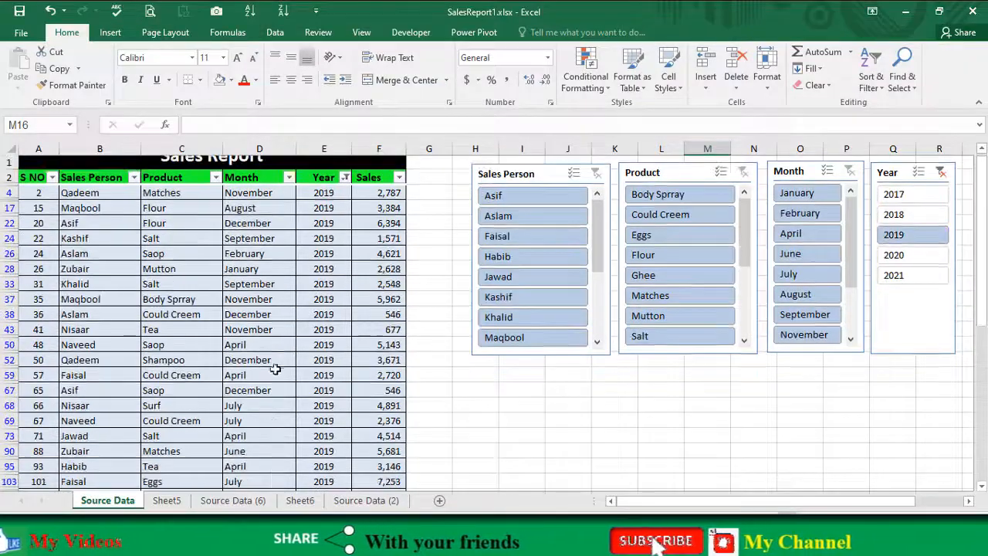
scroll(275, 369, "up", 1)
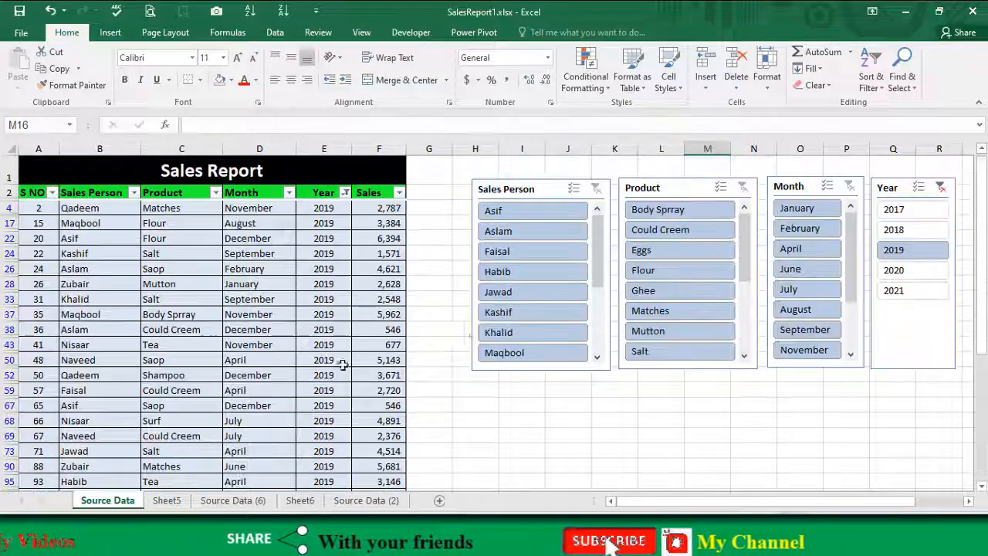
- Filter the table to Year 2018 and Month April with the slicers, and clear both filters
left_click(903, 229)
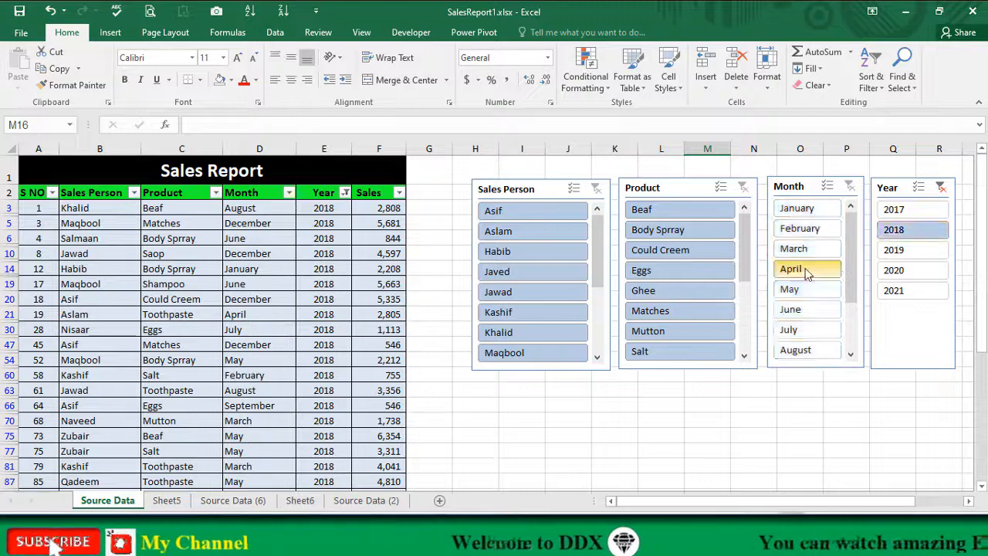
left_click(807, 269)
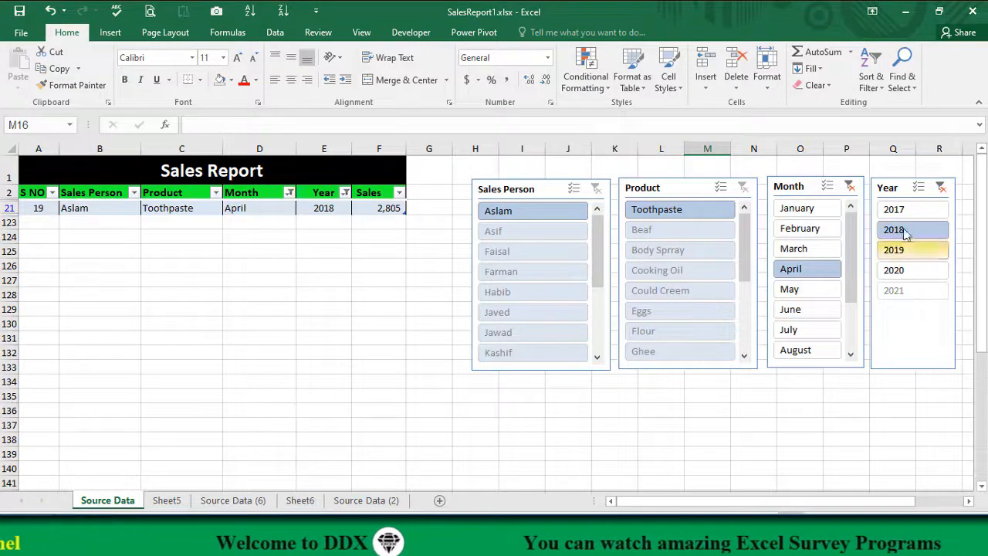
left_click(940, 188)
left_click(849, 186)
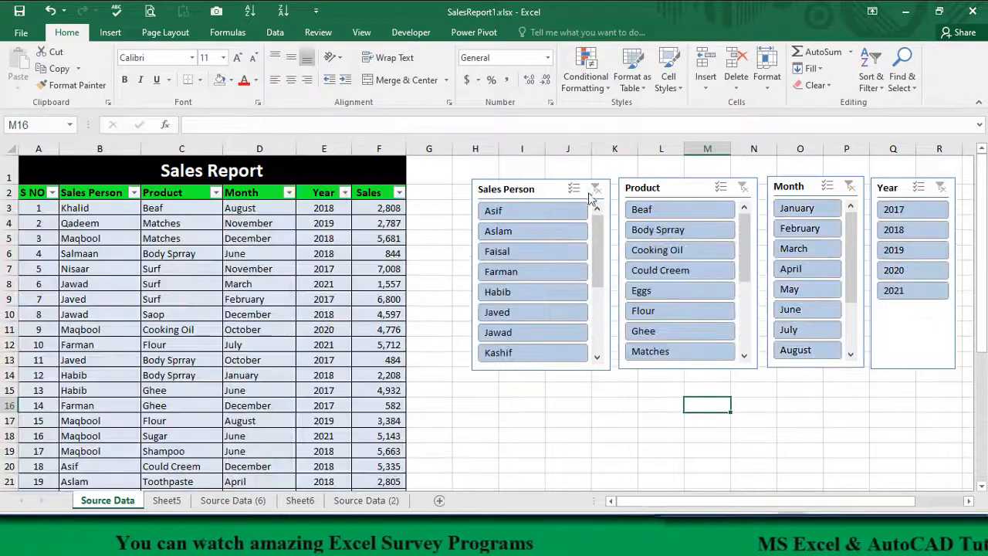
- Turn on multi-select in all four slicers and reduce the Sales Person selection to the third and fifth listed names
left_click(720, 189)
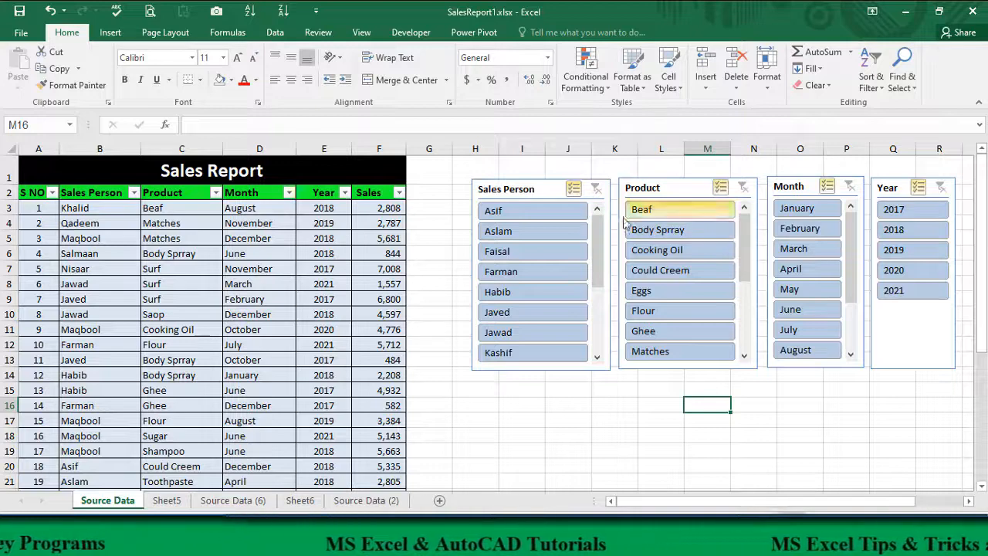
left_click(572, 190)
left_click(532, 210)
left_click(538, 252)
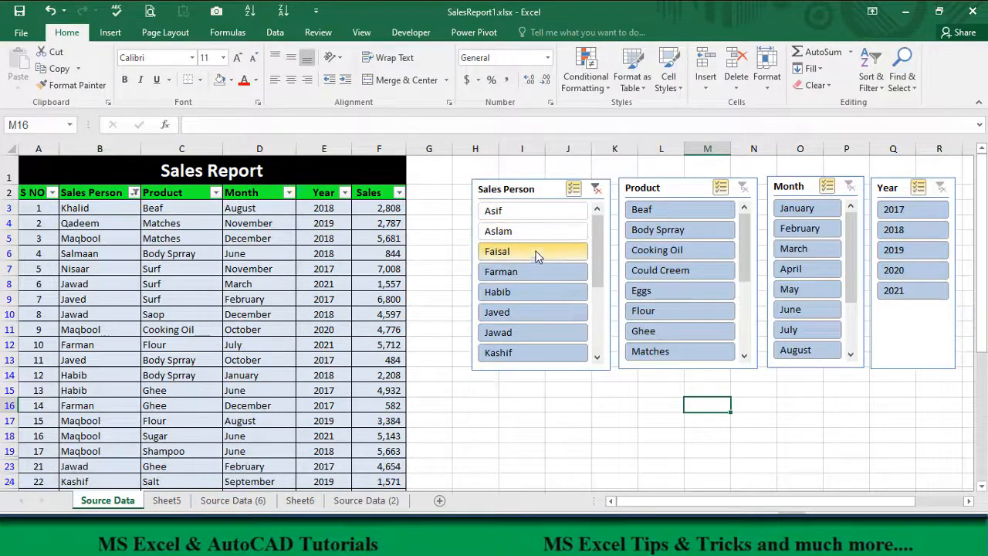
left_click(536, 277)
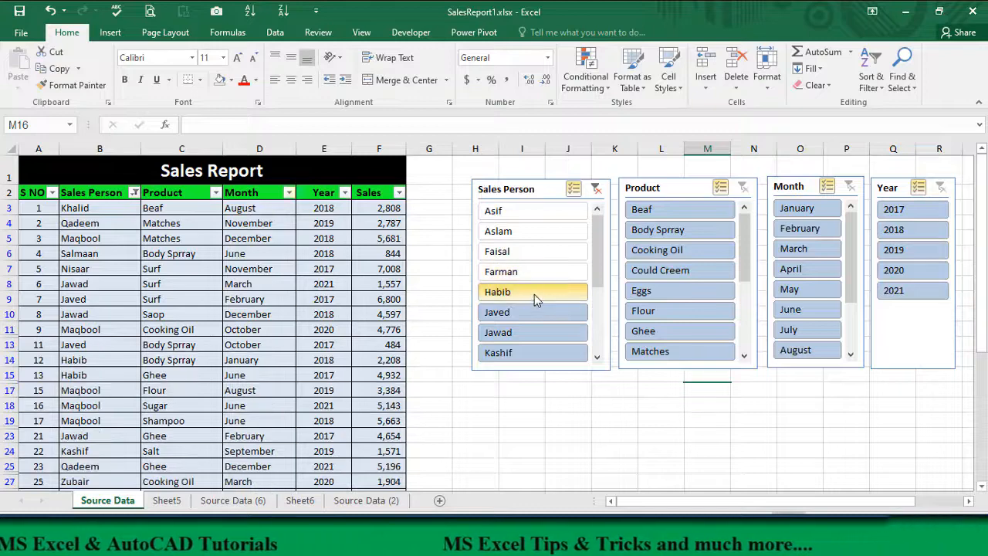
left_click(535, 294)
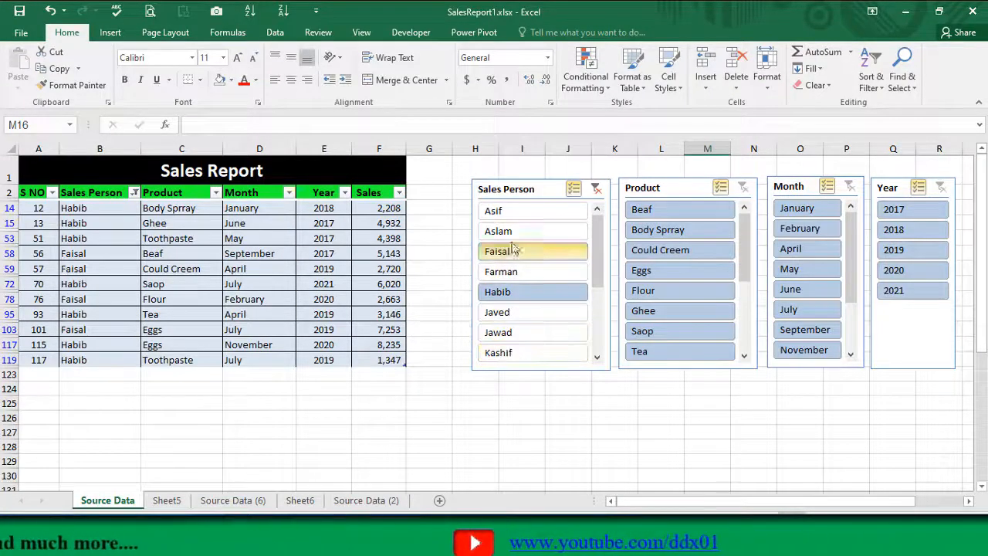
left_click(509, 213)
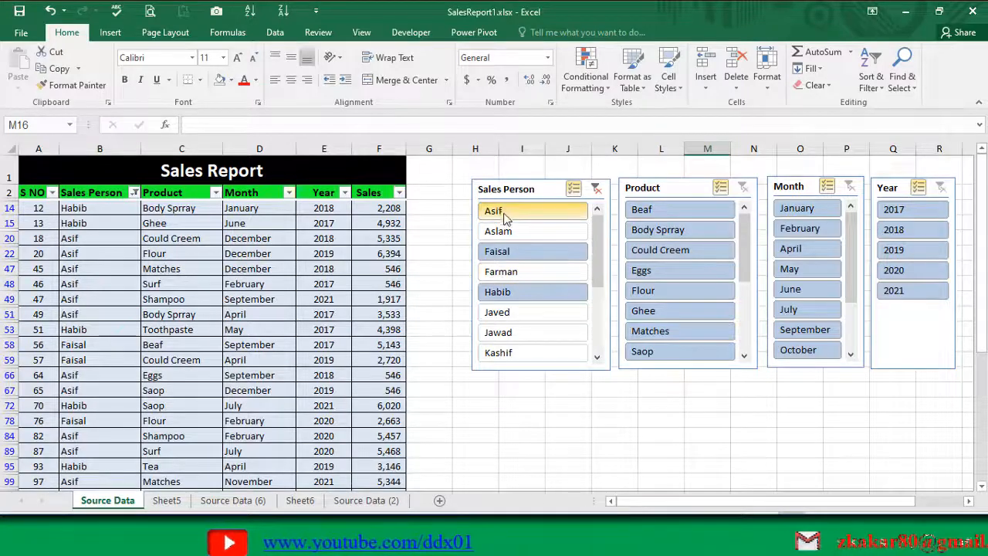
left_click(505, 215)
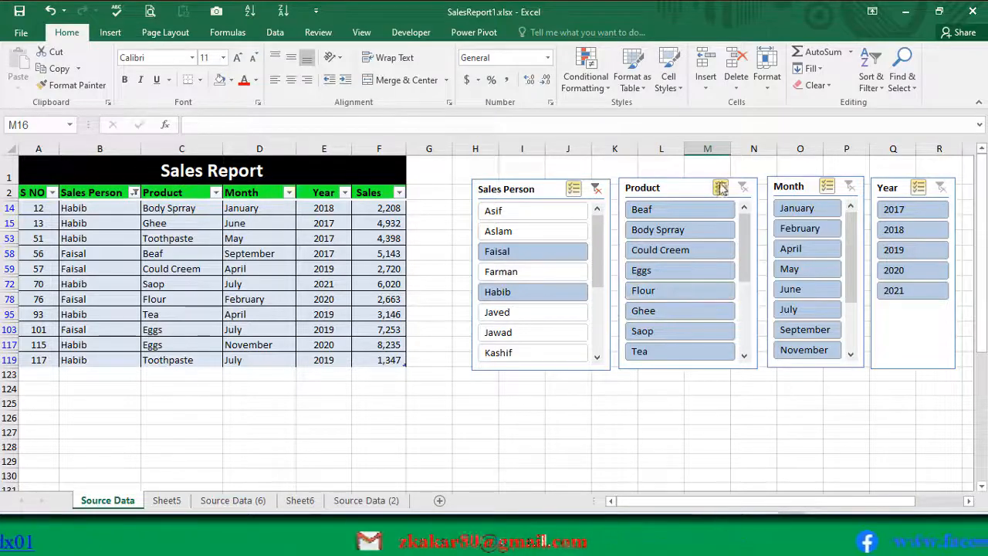
- Filter to Flour with multi-select off in the Product slicer, and add the fourth and fifth listed sales persons to the Sales Person selection
left_click(649, 292)
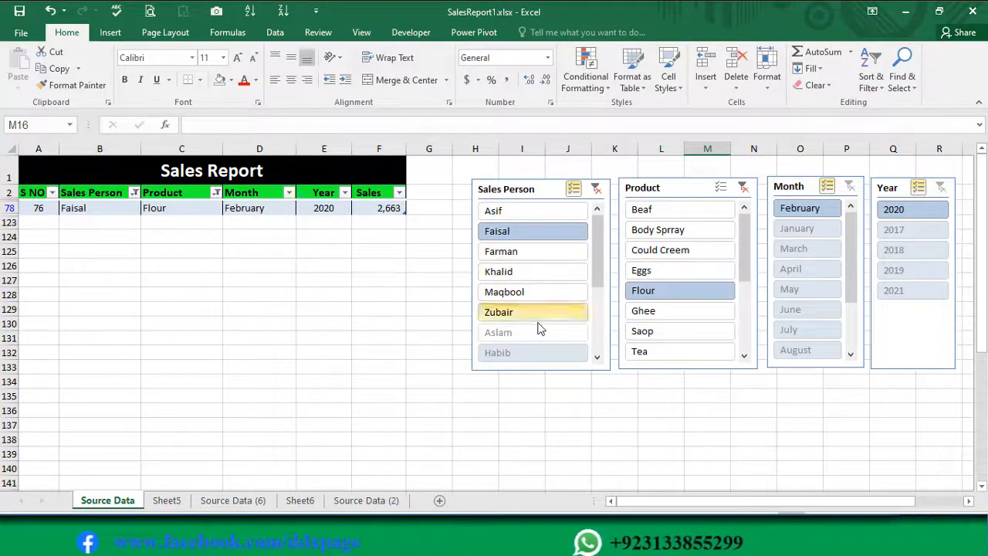
left_click(511, 271)
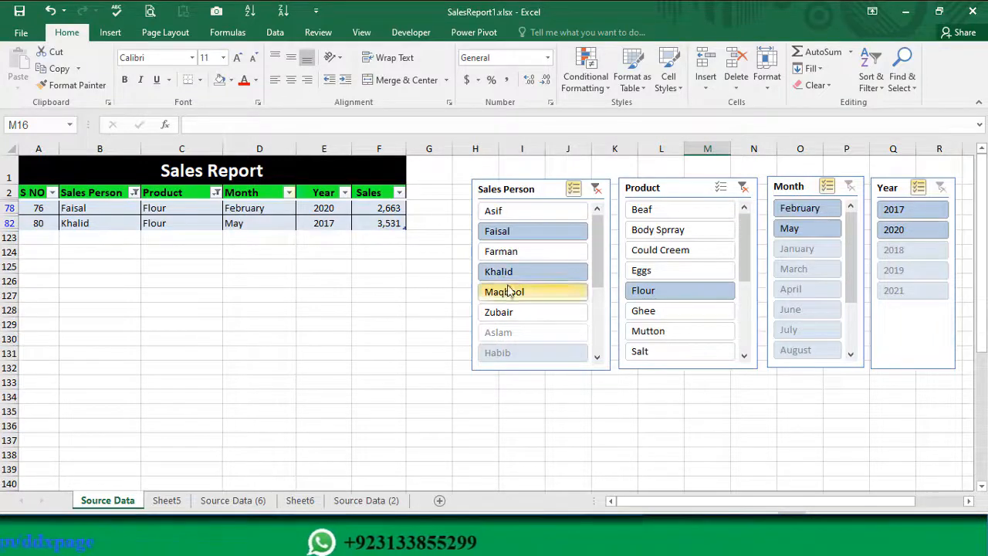
left_click(525, 296)
scroll(520, 324, "down", 1)
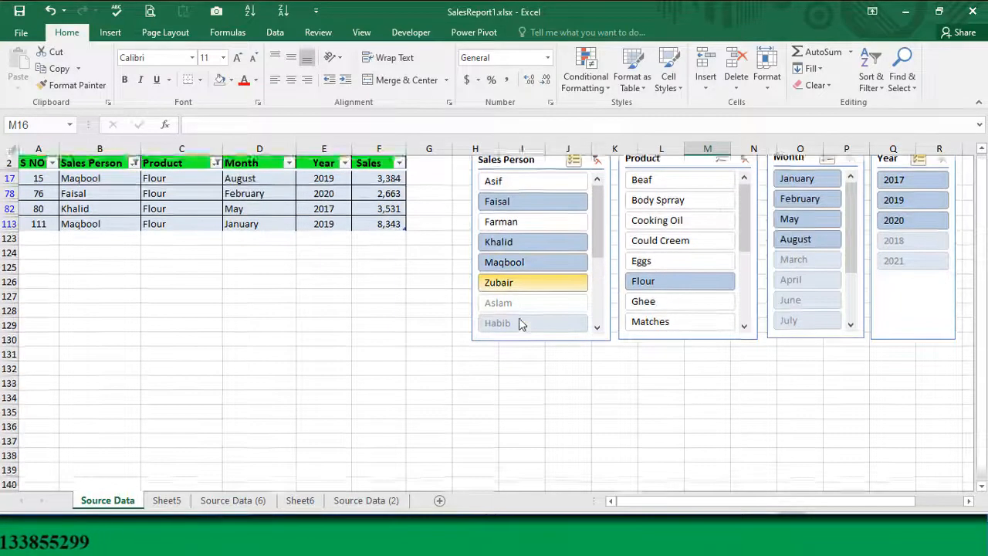
- Add the sixth listed sales person to the Sales Person selection while keeping the Flour filter
scroll(519, 324, "down", 2)
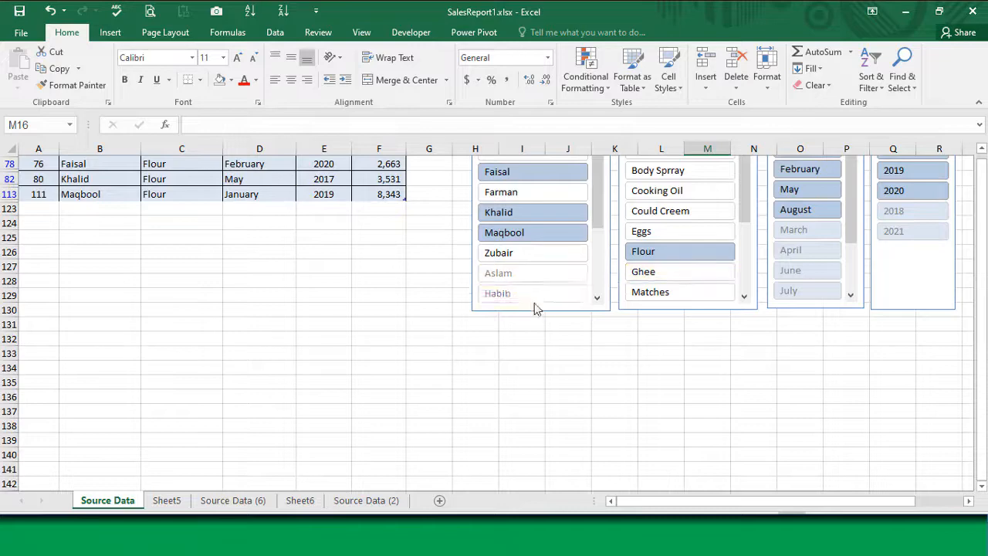
left_click(503, 253)
scroll(245, 257, "up", 1)
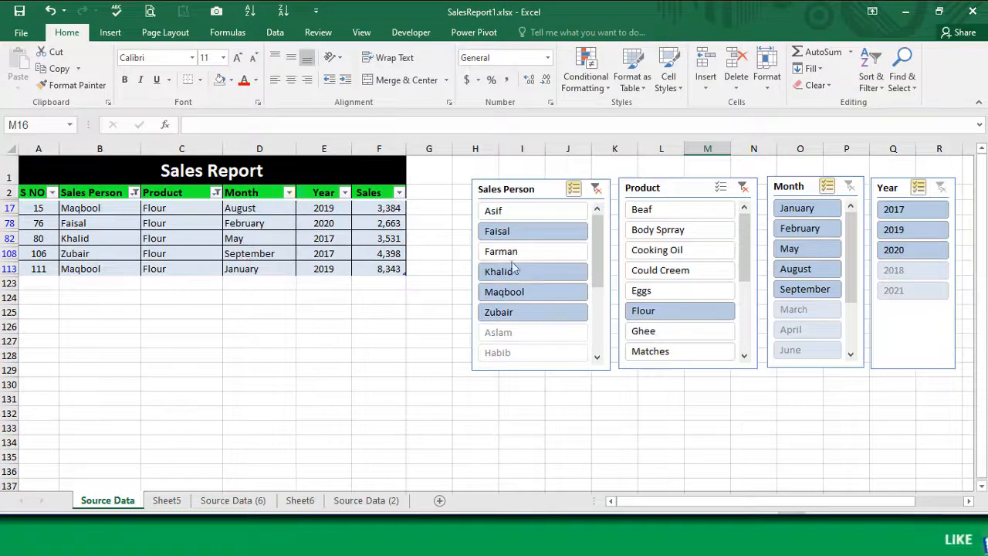
- Filter the products to Could Creem, turn on multi-select in the Product slicer, and add Flour and Matches
left_click(649, 250)
left_click(660, 270)
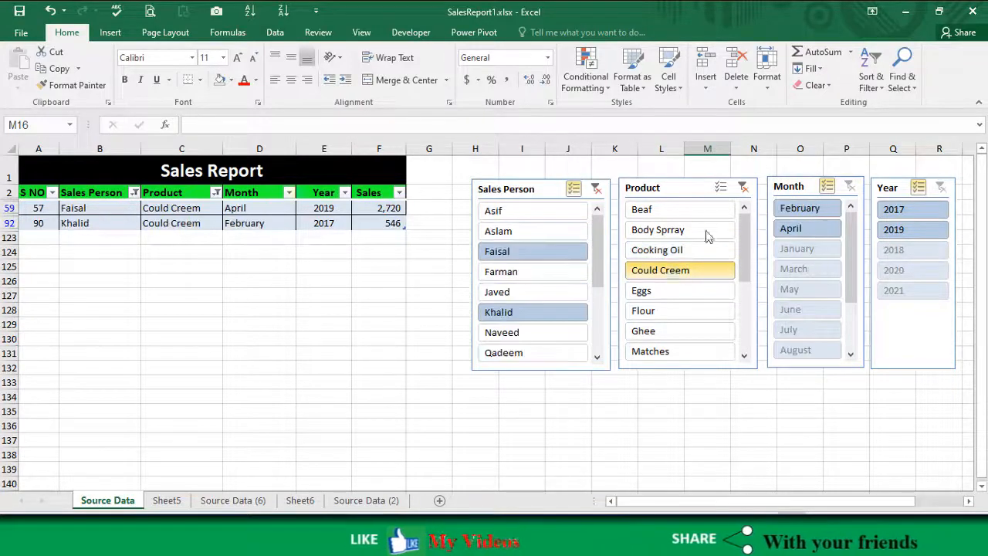
left_click(720, 188)
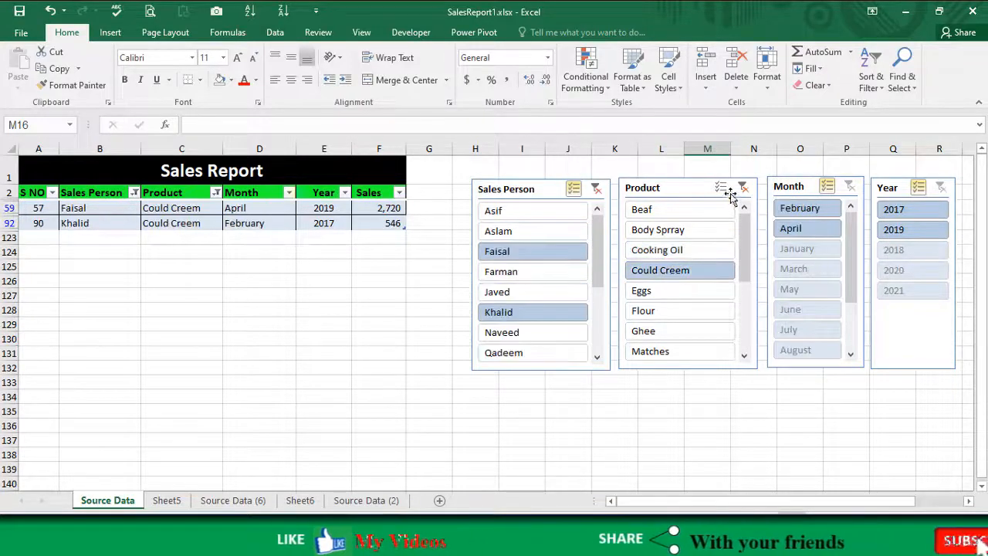
left_click(653, 310)
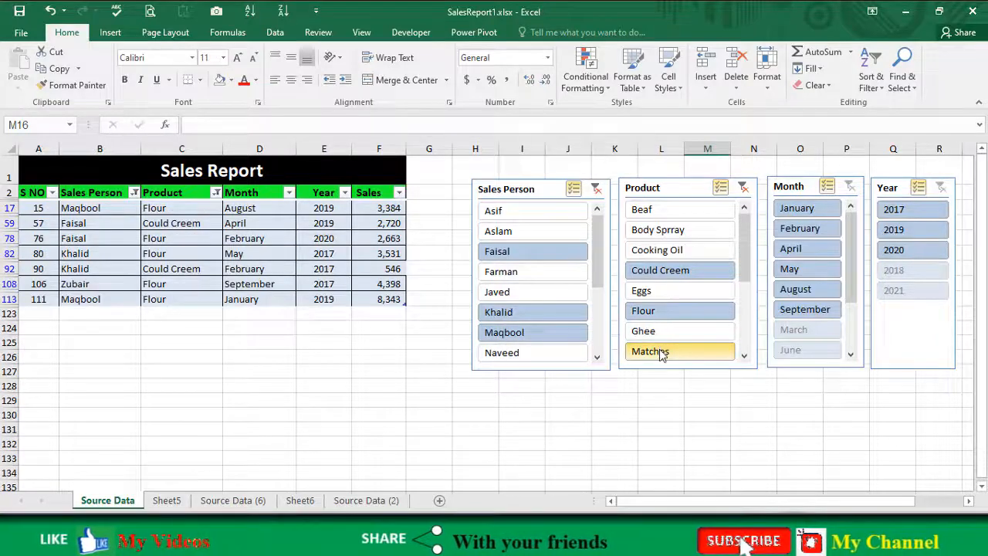
left_click(658, 351)
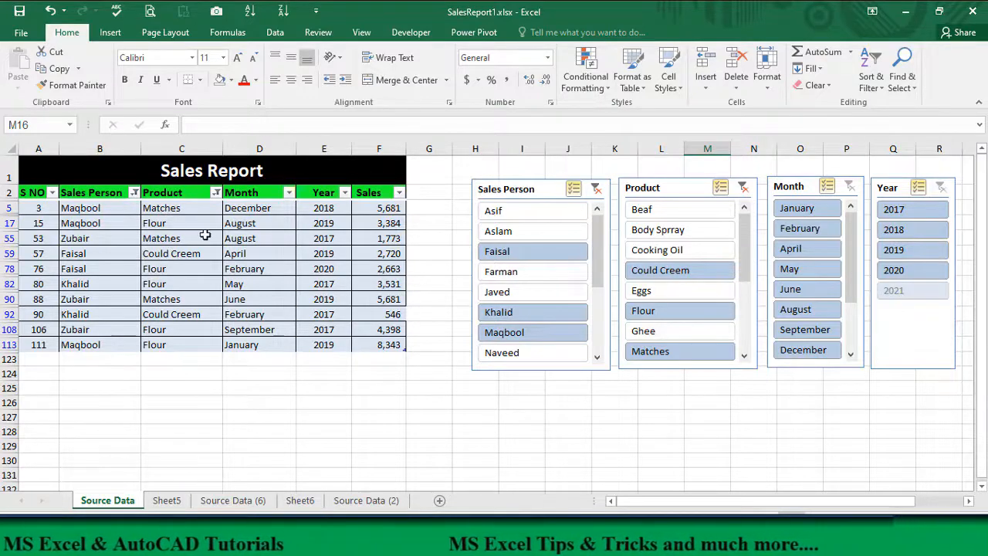
- Clear the Sales Person and Product filters, look over the full table, and turn off multi-select in all four slicers
left_click(596, 189)
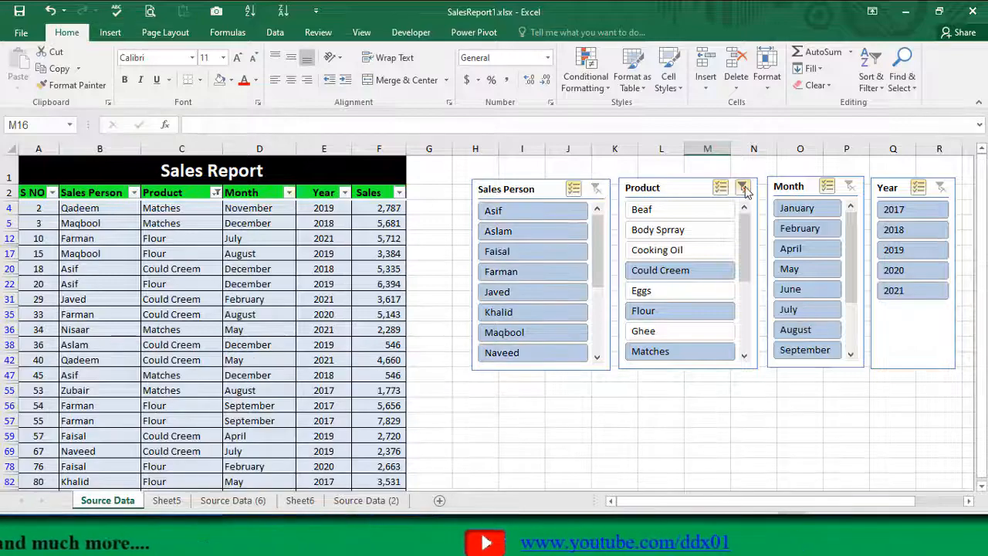
left_click(742, 189)
scroll(159, 324, "down", 5)
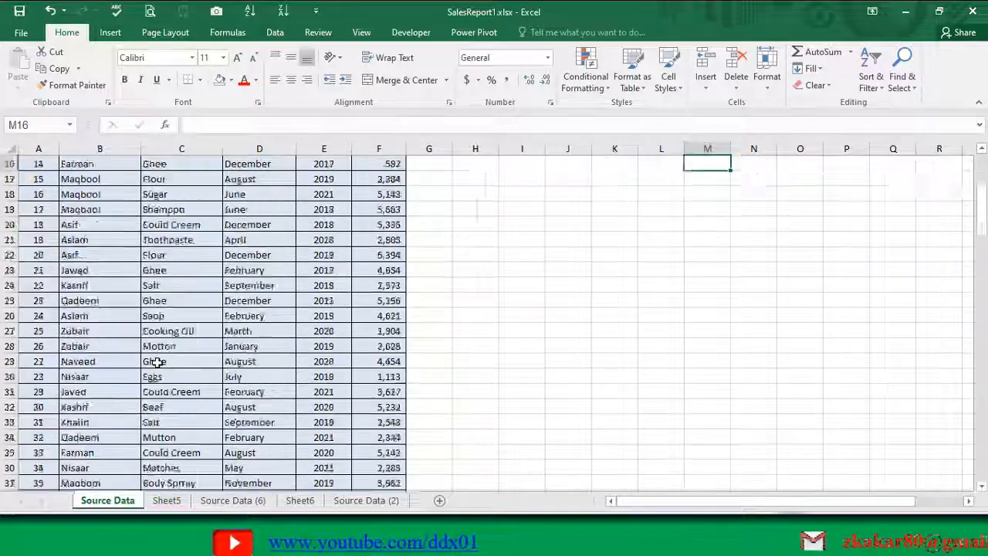
scroll(157, 361, "up", 5)
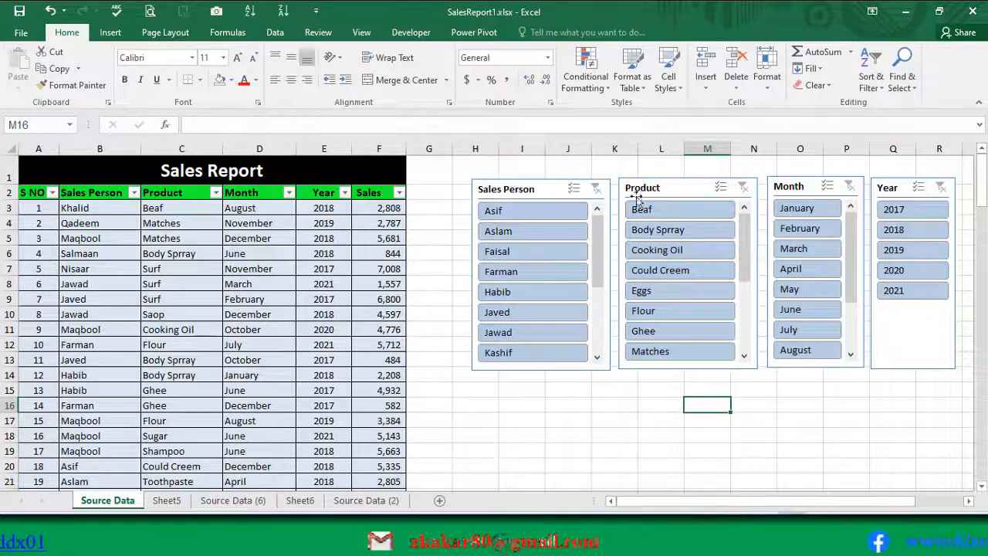
- Filter by the first, fifth and seventh listed sales persons in turn, and narrow the last one to the product Surf
left_click(514, 214)
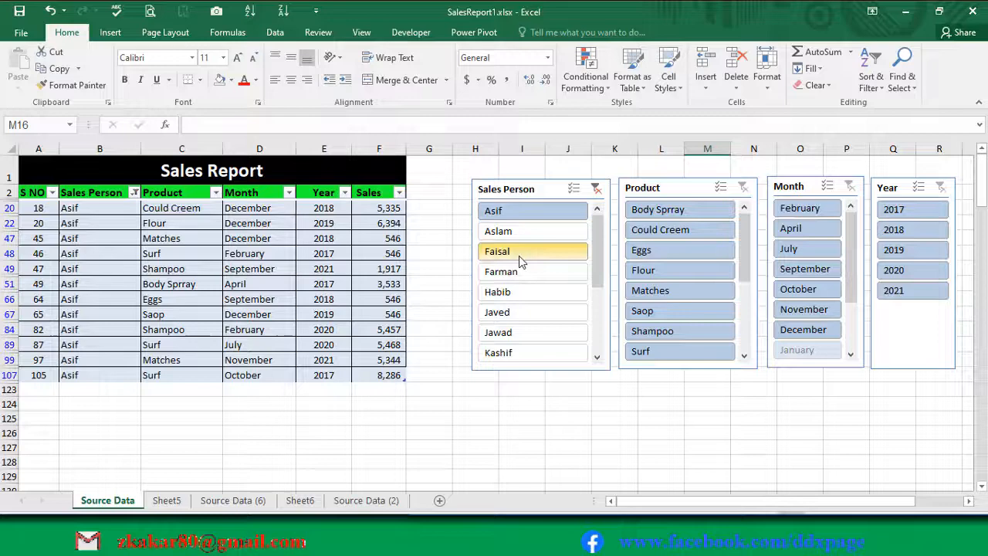
left_click(517, 297)
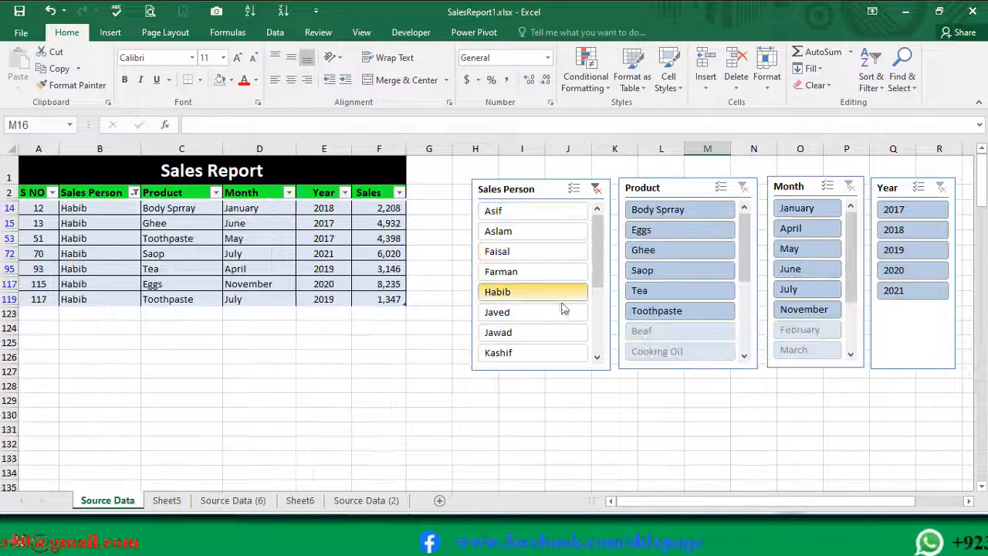
left_click(515, 340)
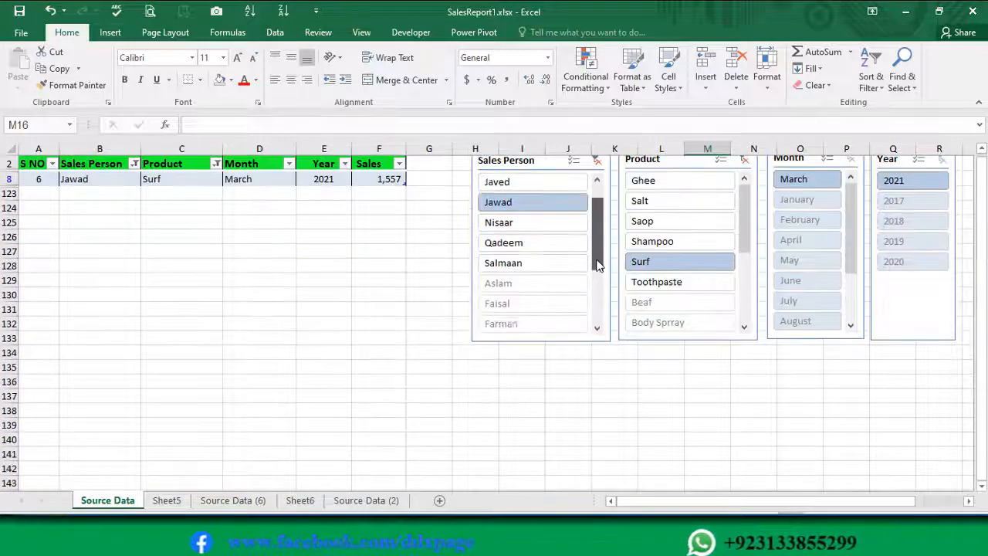
- Look through the Sales Person slicer's greyed-out names, filter by the third of them, and select an empty cell below the table
scroll(598, 324, "down", 5)
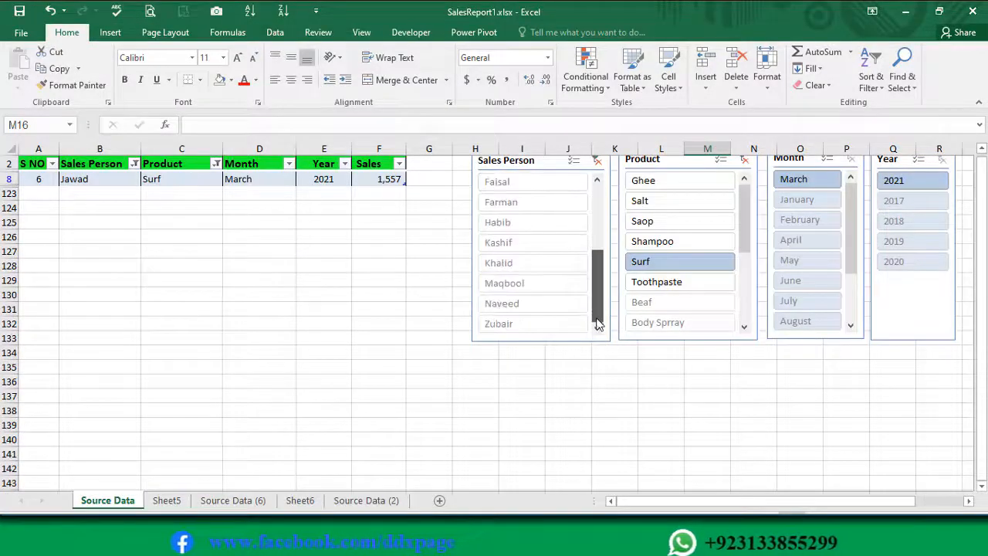
left_click_drag(598, 324, 597, 200)
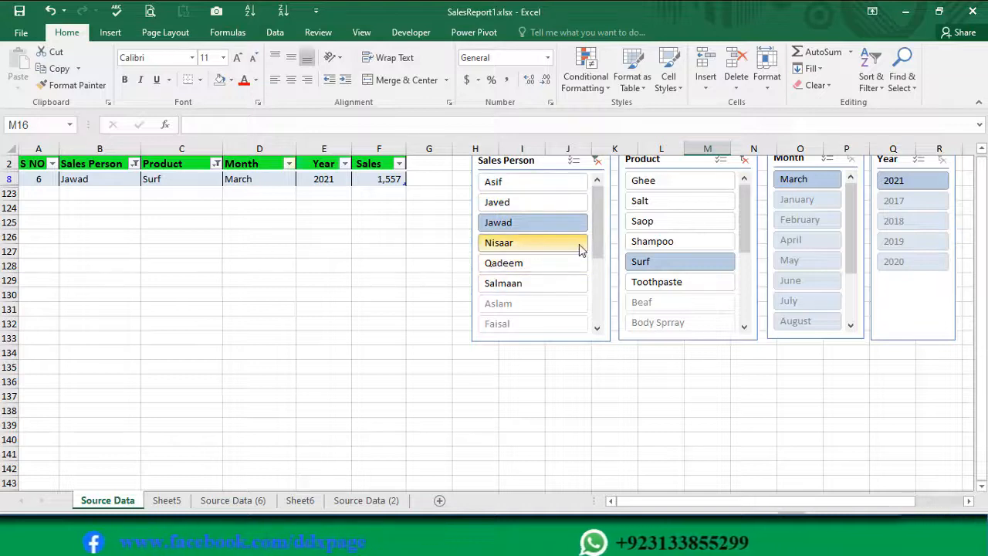
left_click_drag(597, 240, 596, 293)
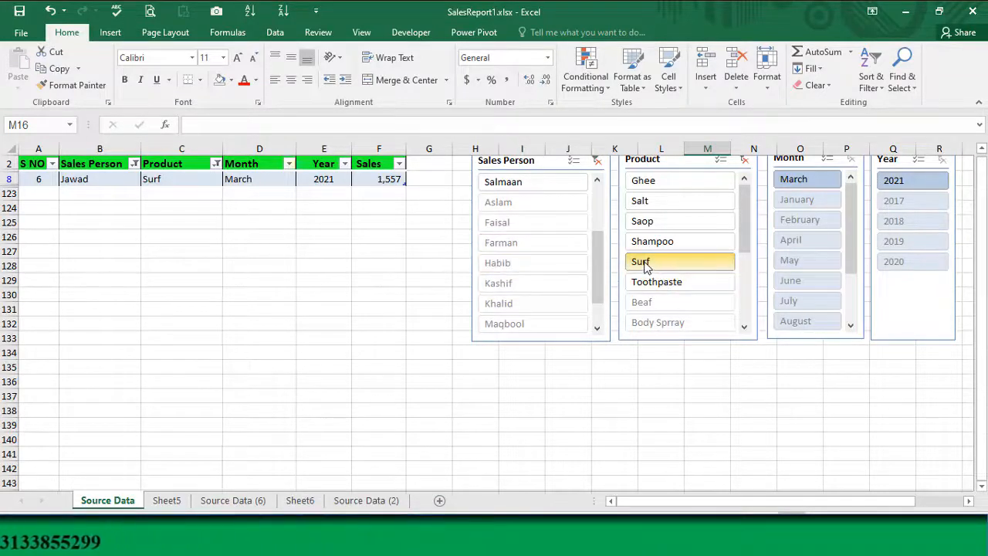
left_click(495, 245)
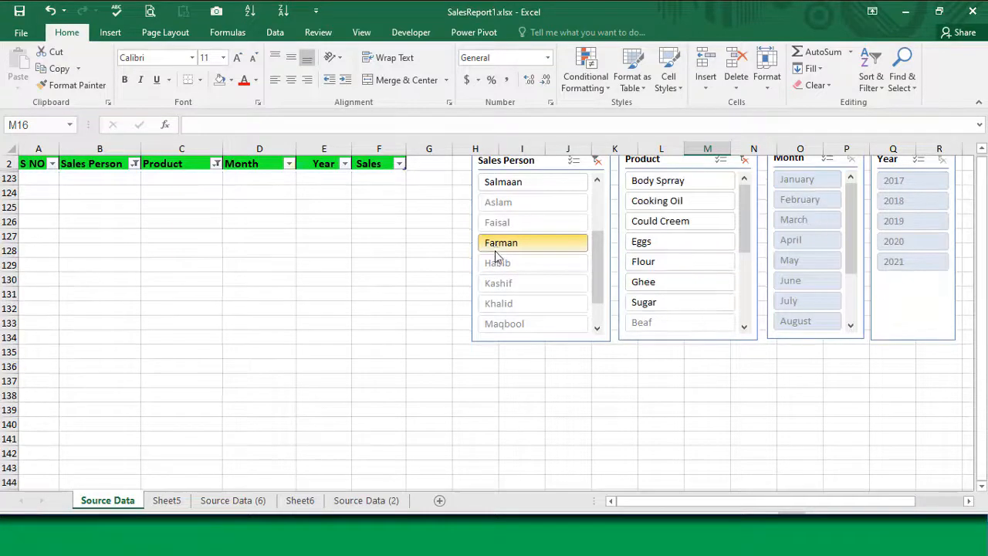
scroll(466, 276, "up", 1)
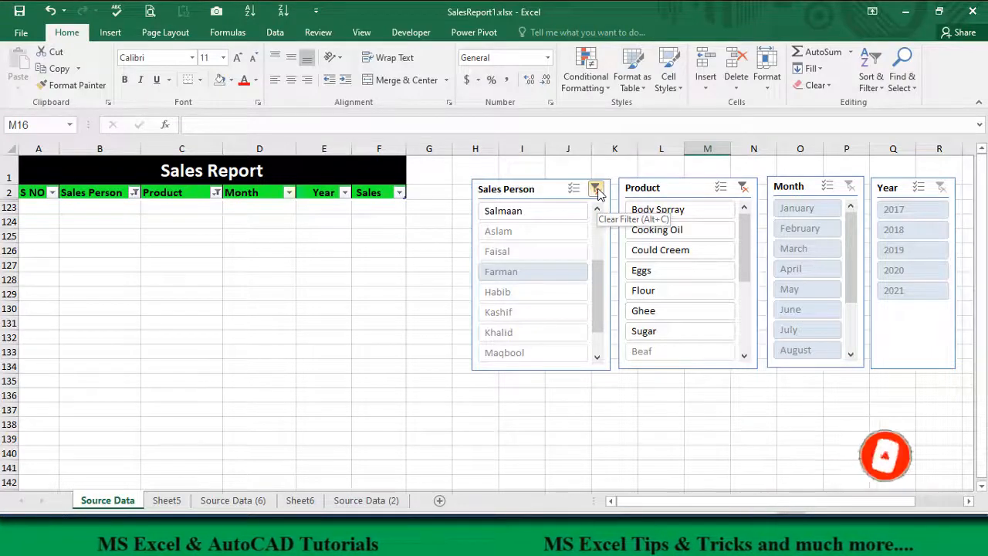
left_click(401, 276)
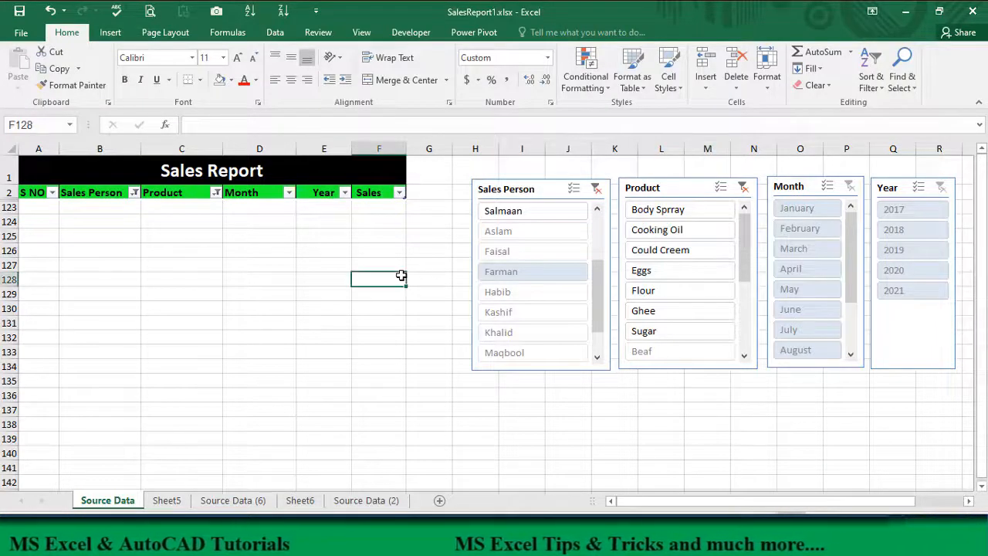